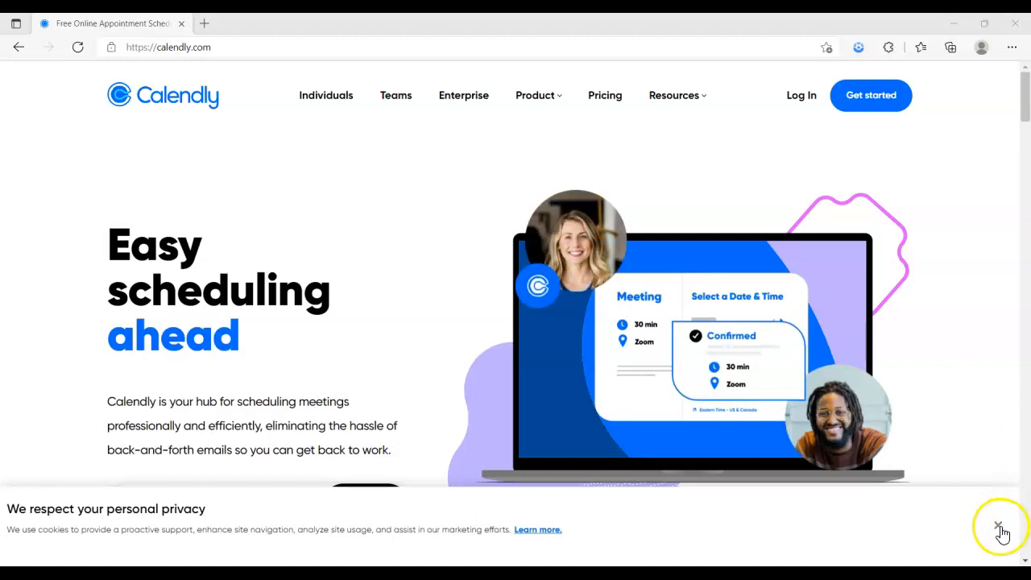
Dismiss the cookie privacy notice and go to Calendly's Pricing page
left_click(998, 524)
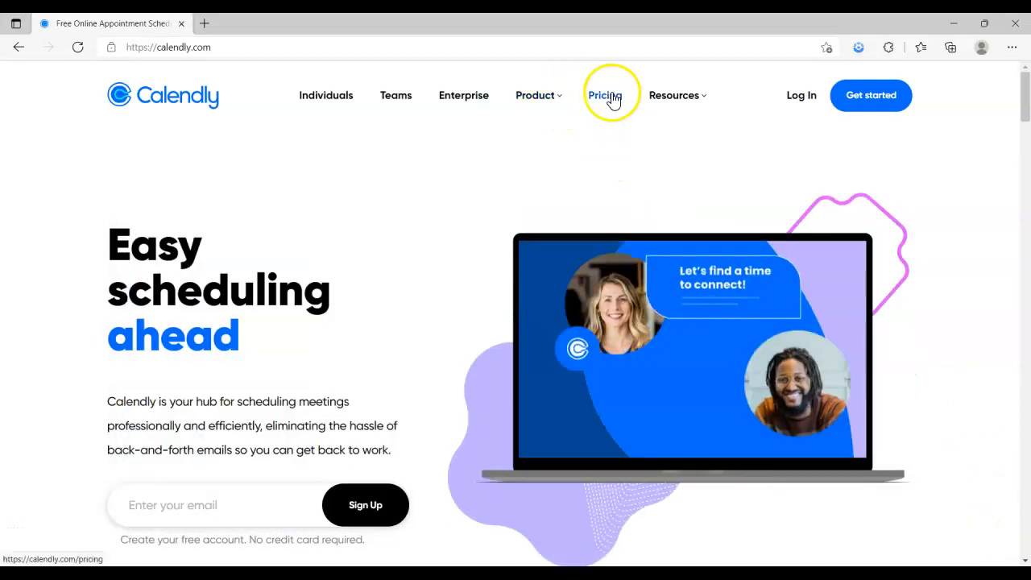
left_click(613, 98)
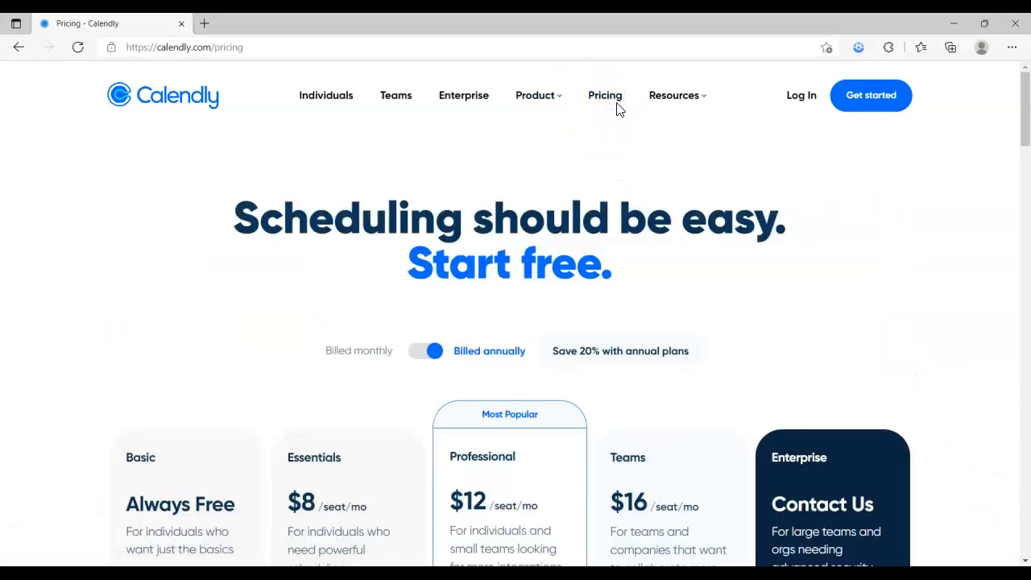
Scroll past the plan cards to the Features by plan table showing calendar connections per plan
scroll(614, 131, "down", 2)
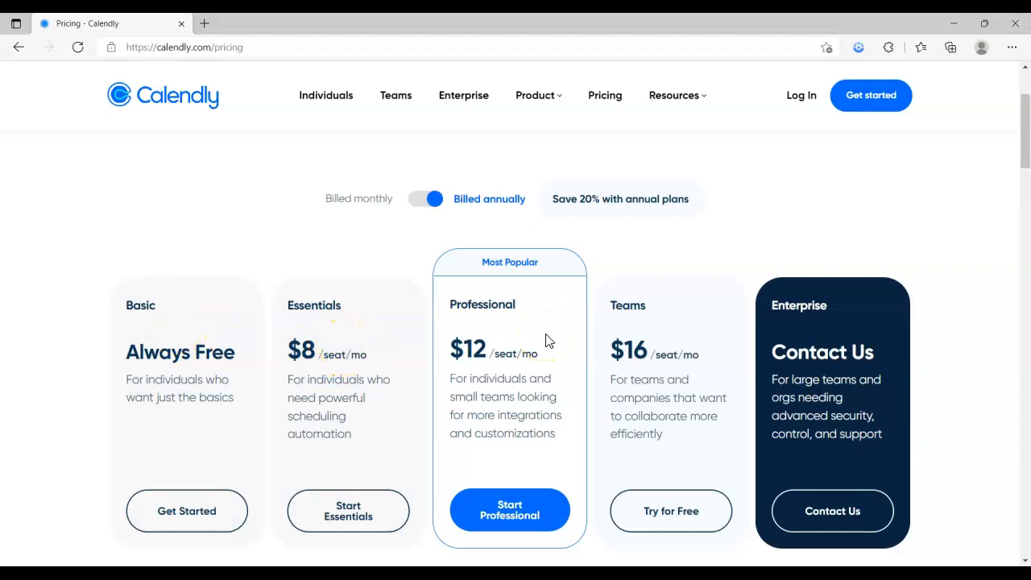
scroll(545, 338, "down", 1)
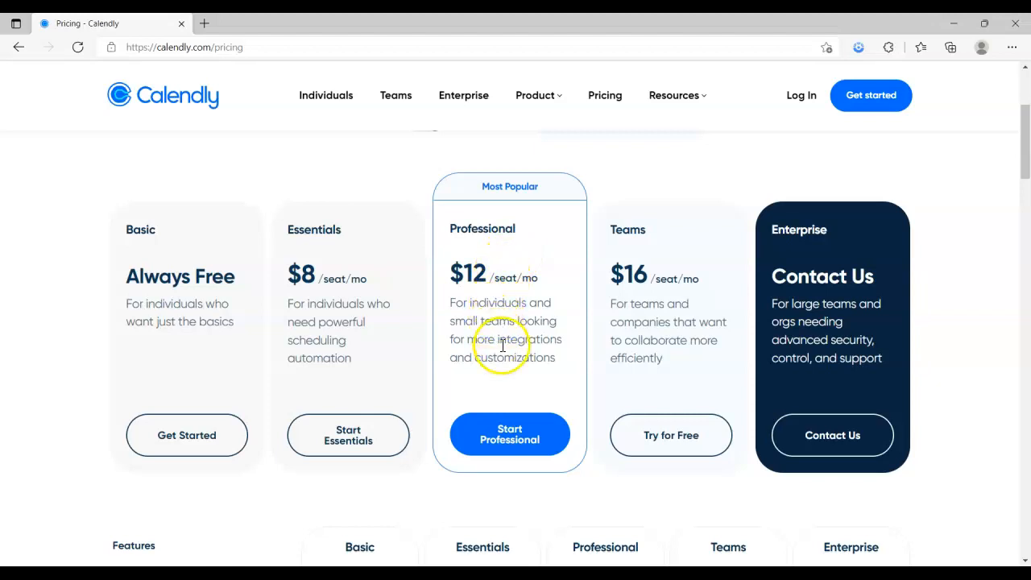
scroll(498, 345, "down", 1)
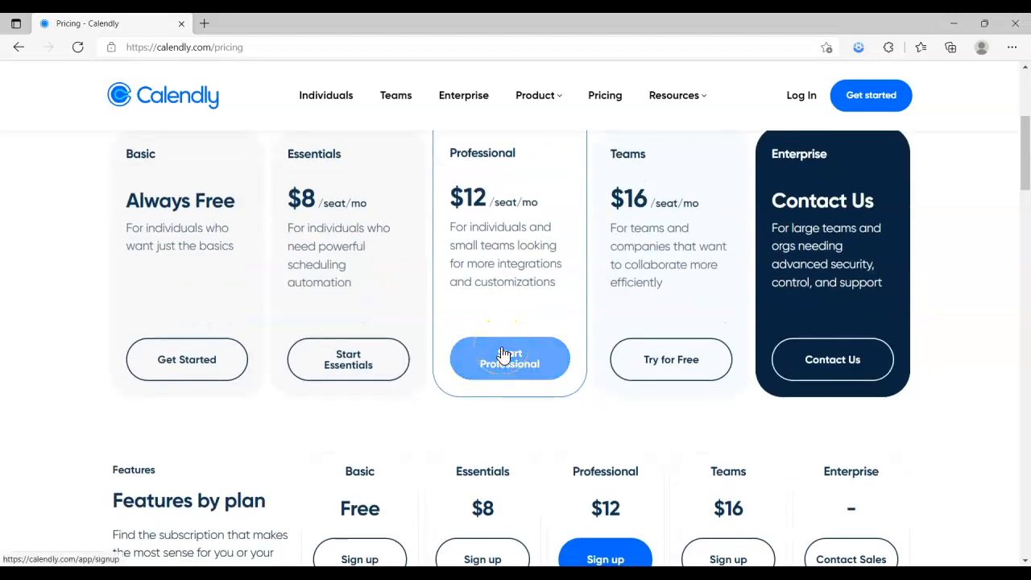
scroll(501, 355, "down", 2)
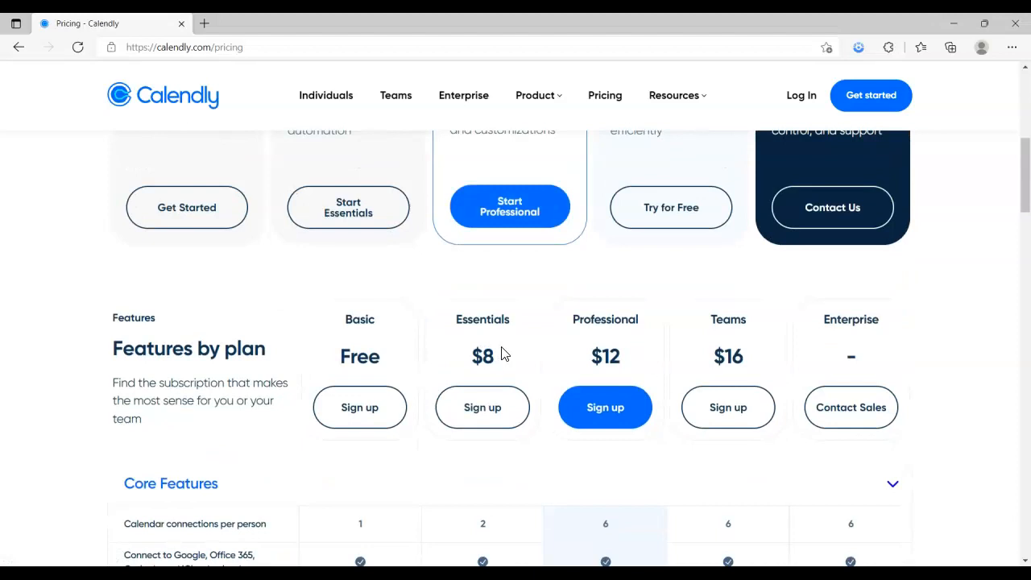
scroll(501, 355, "down", 1)
scroll(501, 354, "down", 1)
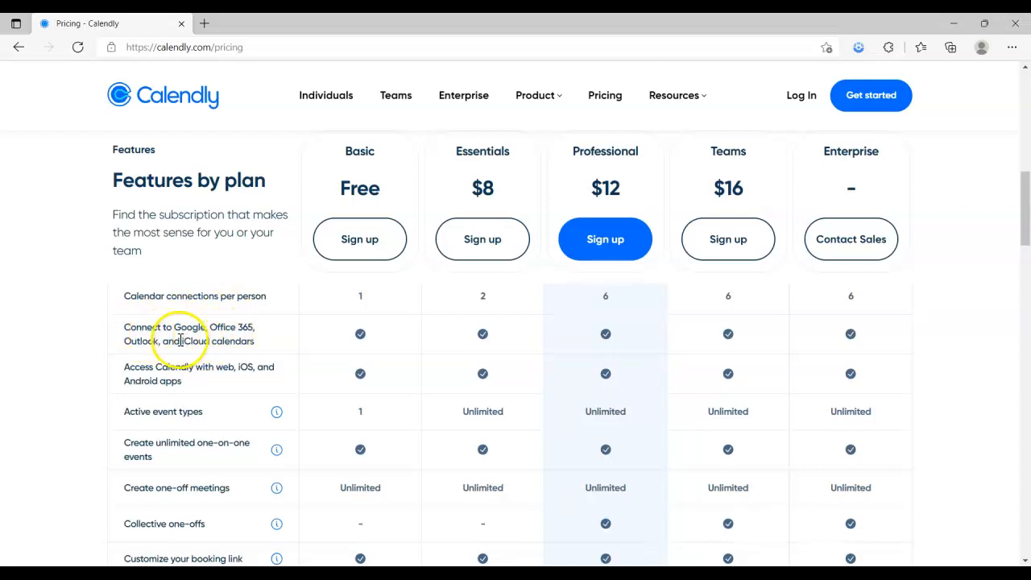
left_click_drag(179, 327, 215, 327)
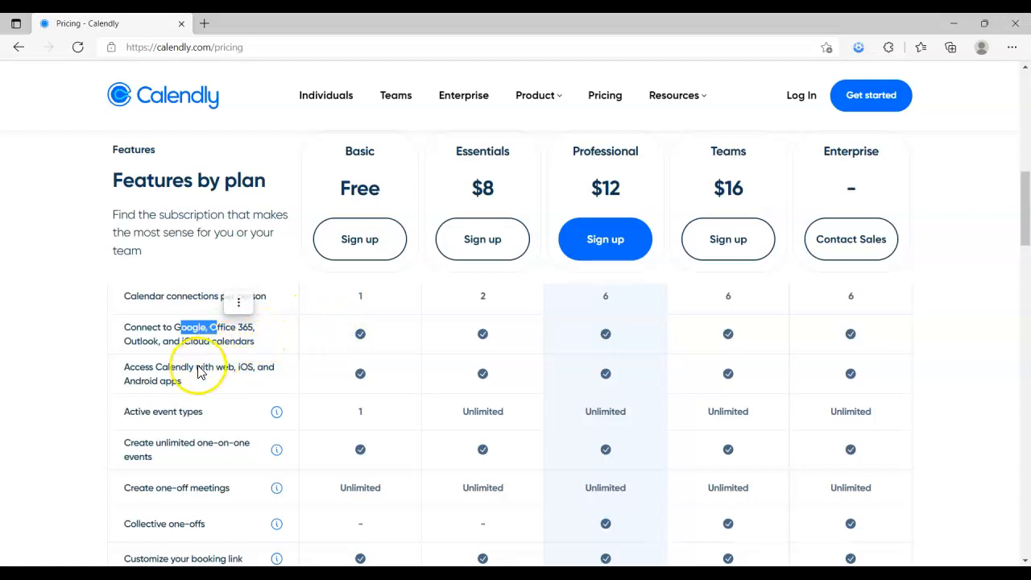
scroll(174, 379, "down", 1)
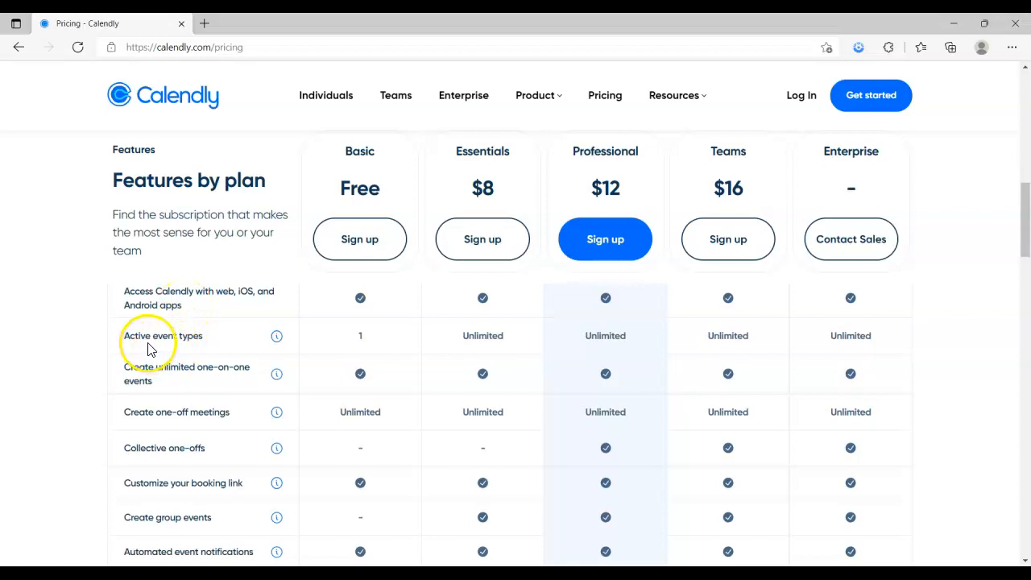
mouse_move(276, 338)
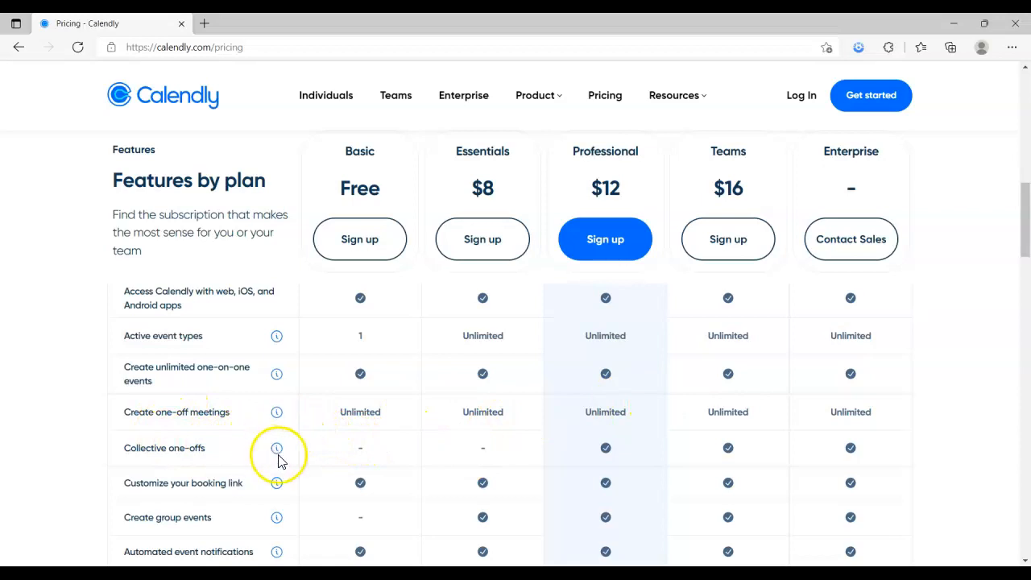
mouse_move(274, 449)
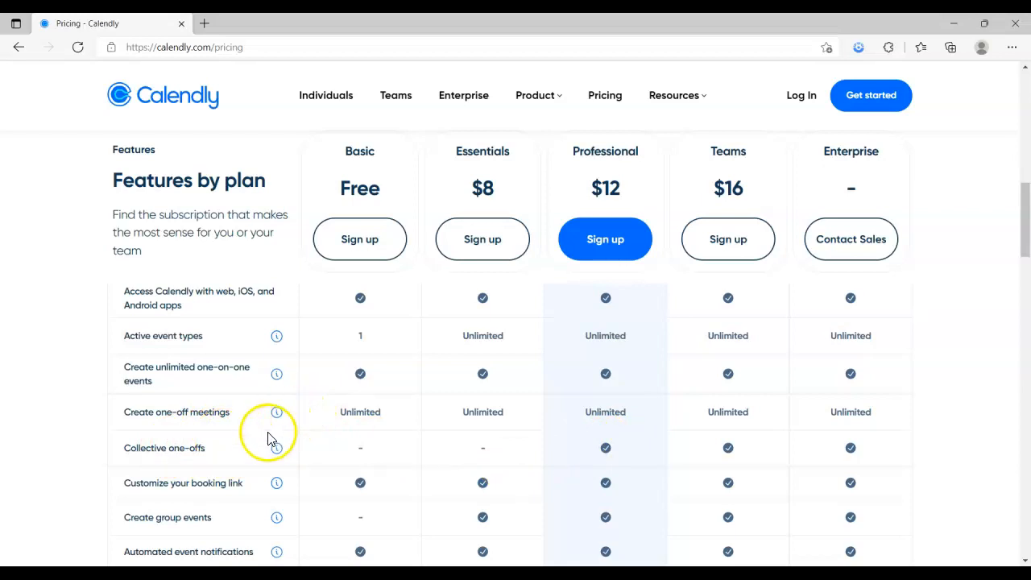
scroll(250, 448, "down", 1)
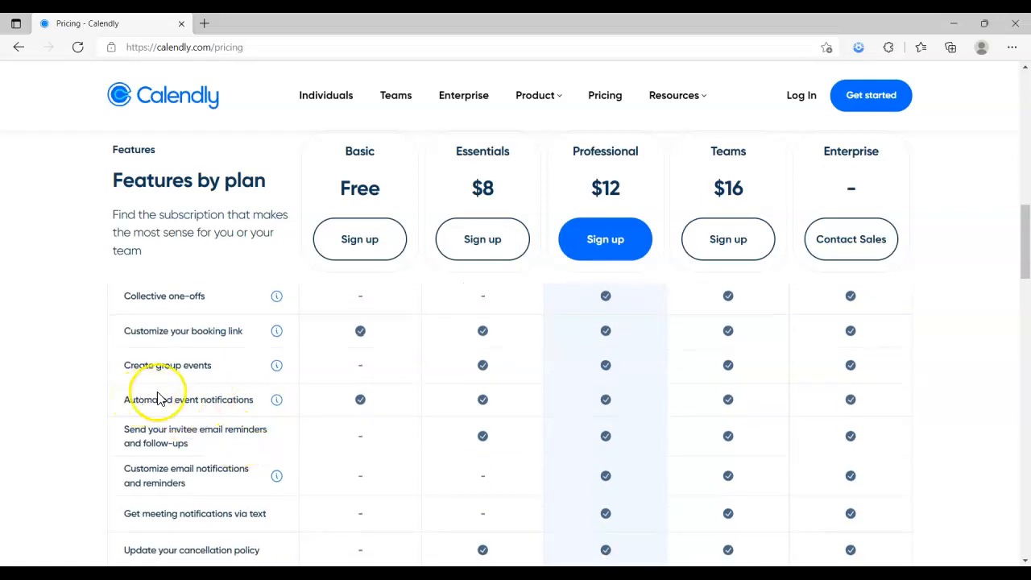
Scroll the comparison table down to the email reminder, notification and workflow rows
mouse_move(279, 405)
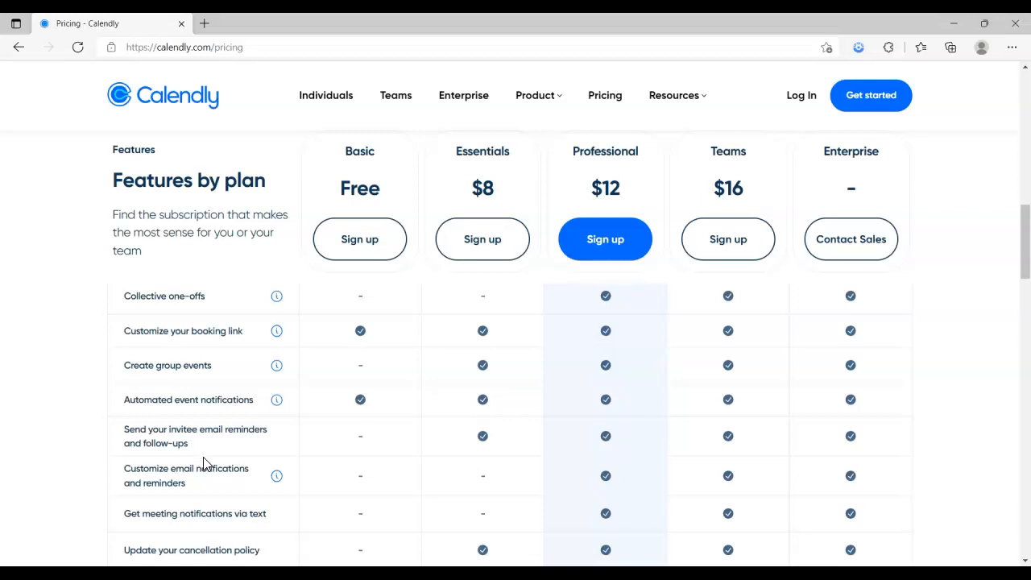
scroll(204, 463, "down", 1)
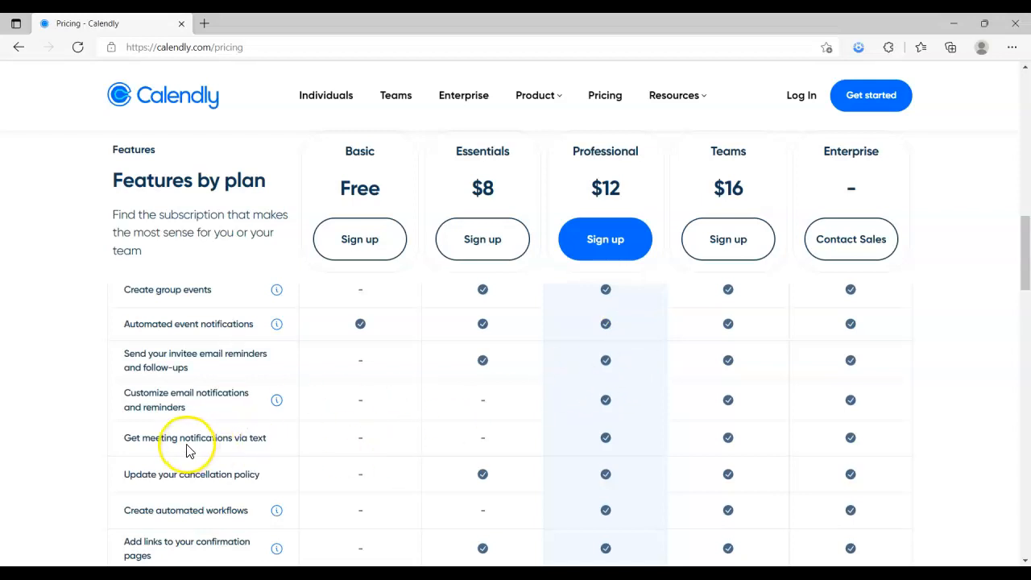
Look through the remaining features and FAQ, then choose Sign up under the free Basic plan
scroll(180, 456, "down", 1)
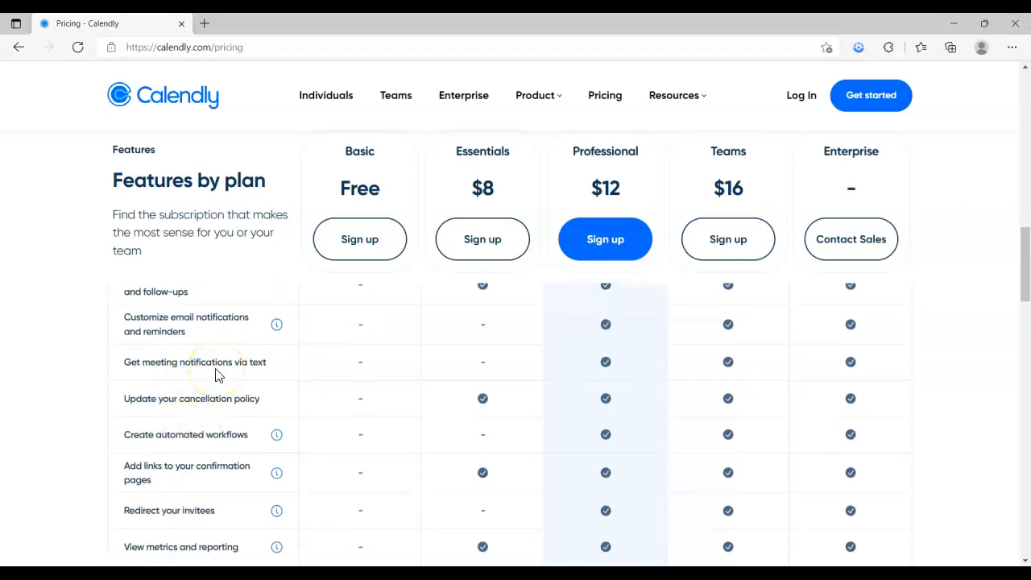
left_click(178, 361)
scroll(194, 397, "down", 1)
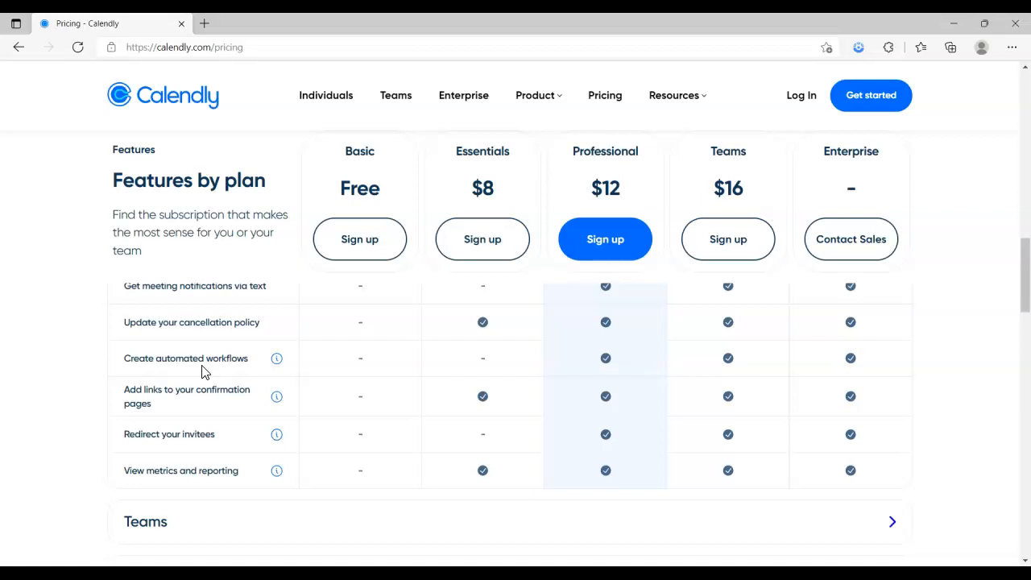
left_click(184, 361)
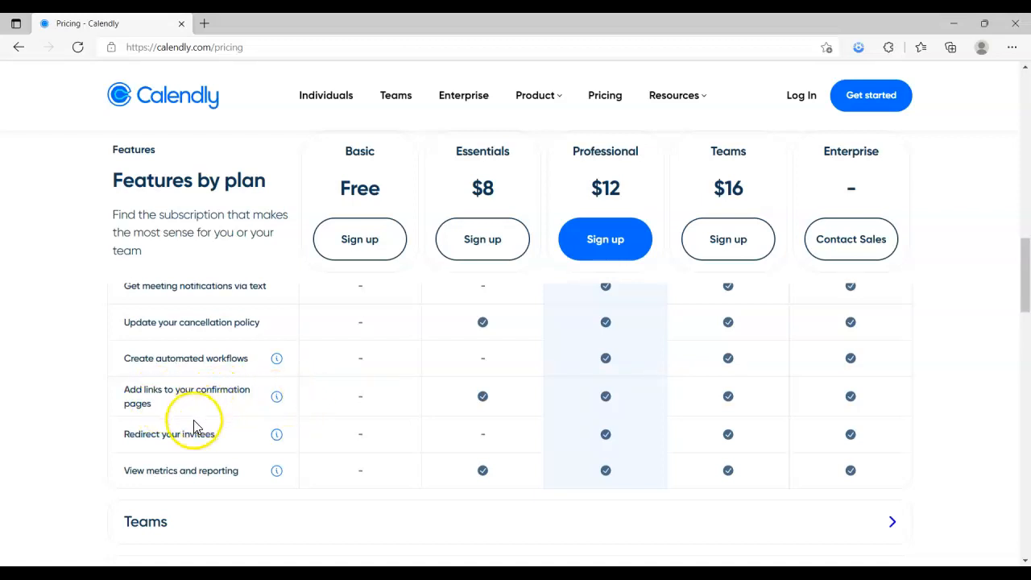
scroll(171, 450, "down", 1)
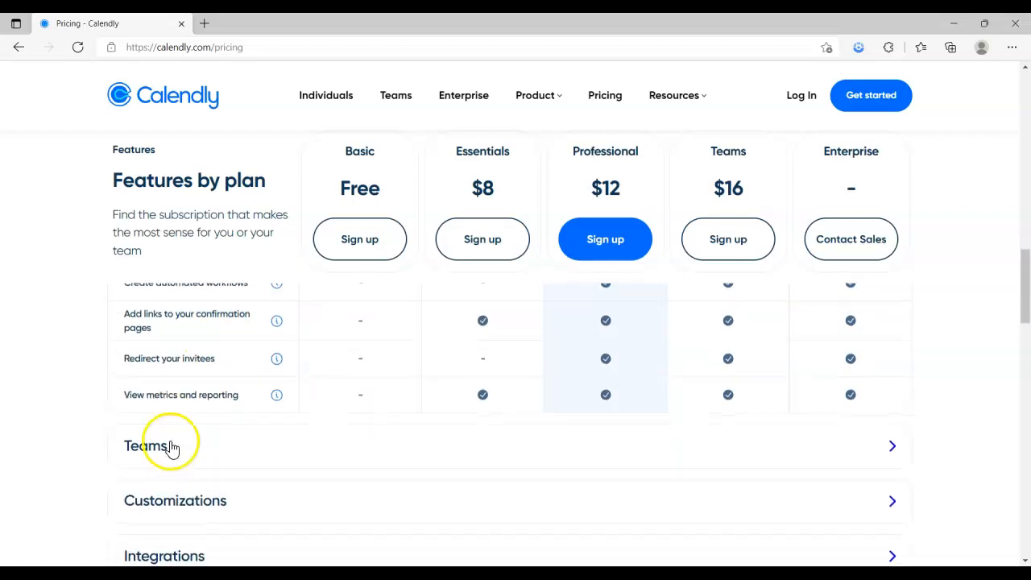
scroll(131, 433, "down", 2)
scroll(177, 417, "down", 4)
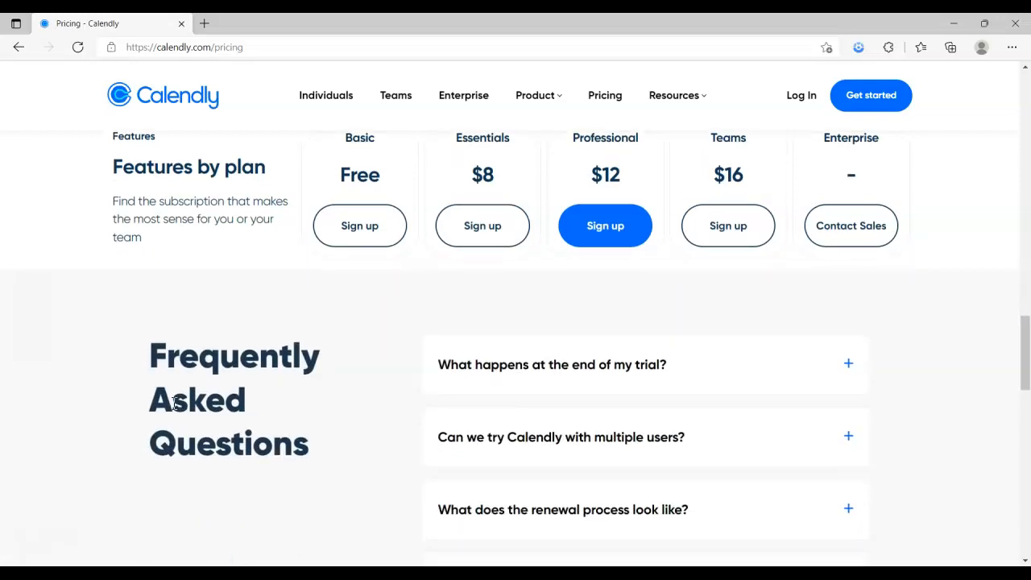
scroll(166, 403, "up", 15)
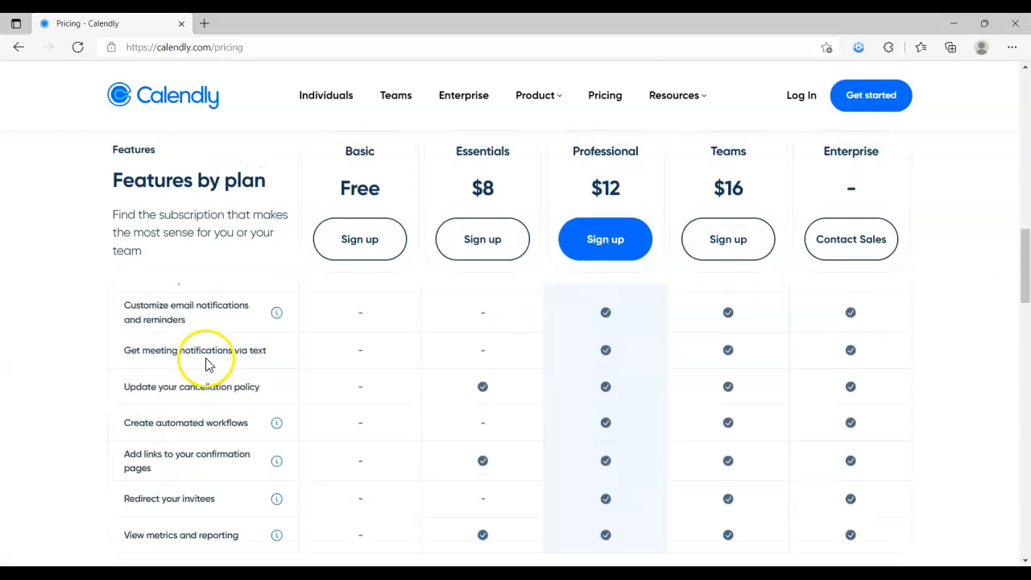
scroll(299, 277, "up", 2)
scroll(295, 278, "down", 4)
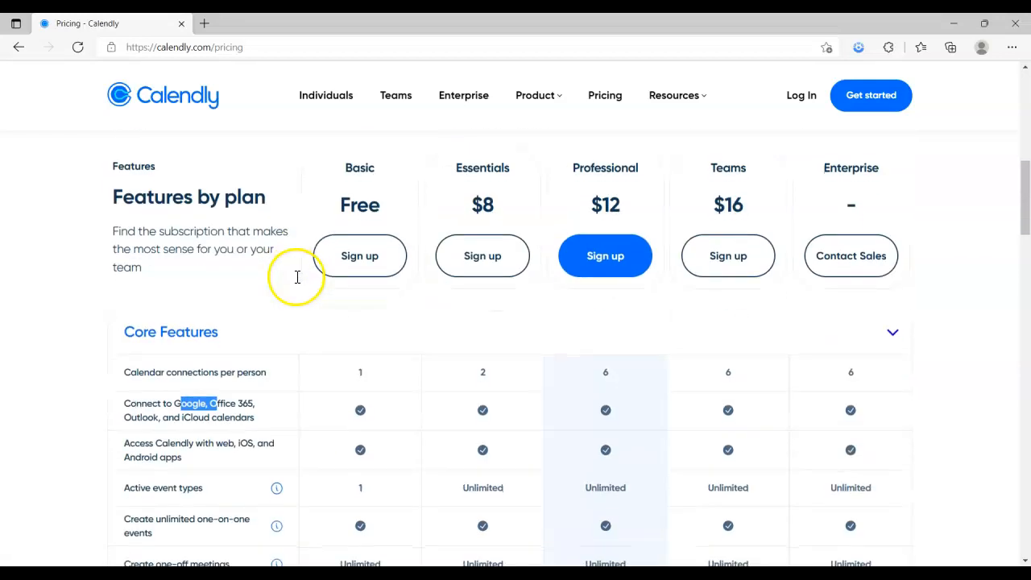
left_click(365, 256)
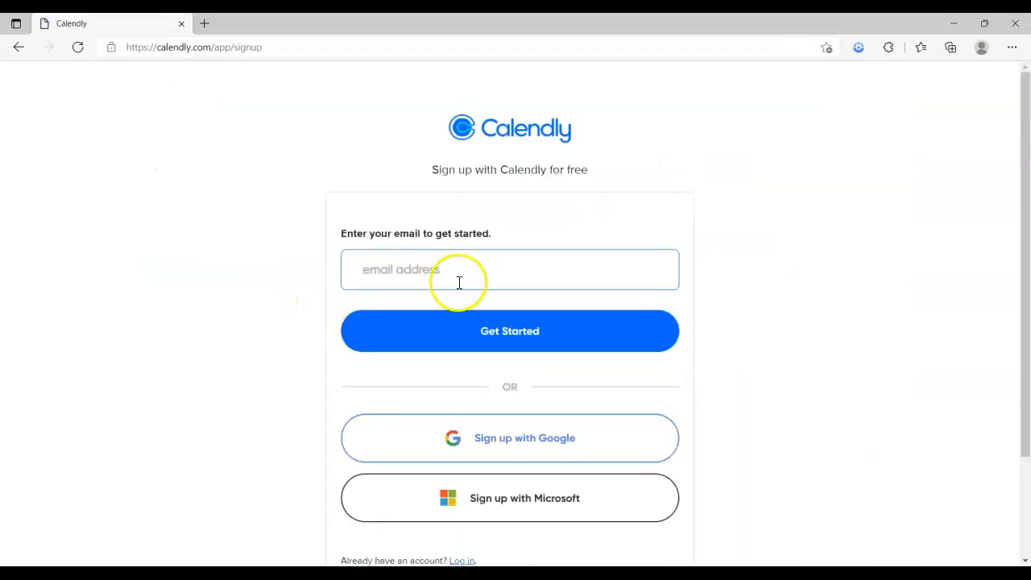
Submit the account e-mail address on the signup form and choose Sign up with Google
left_click(442, 261)
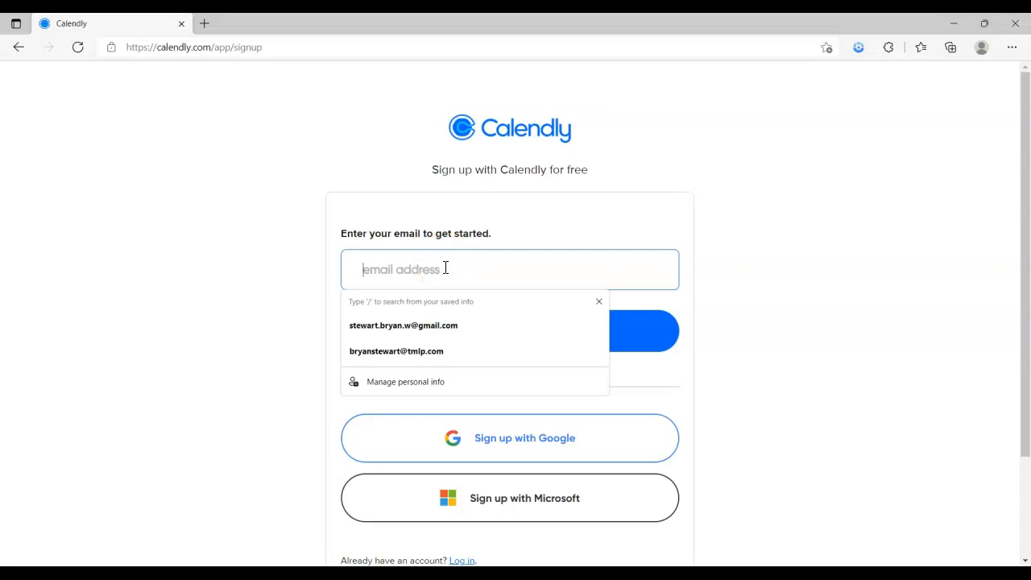
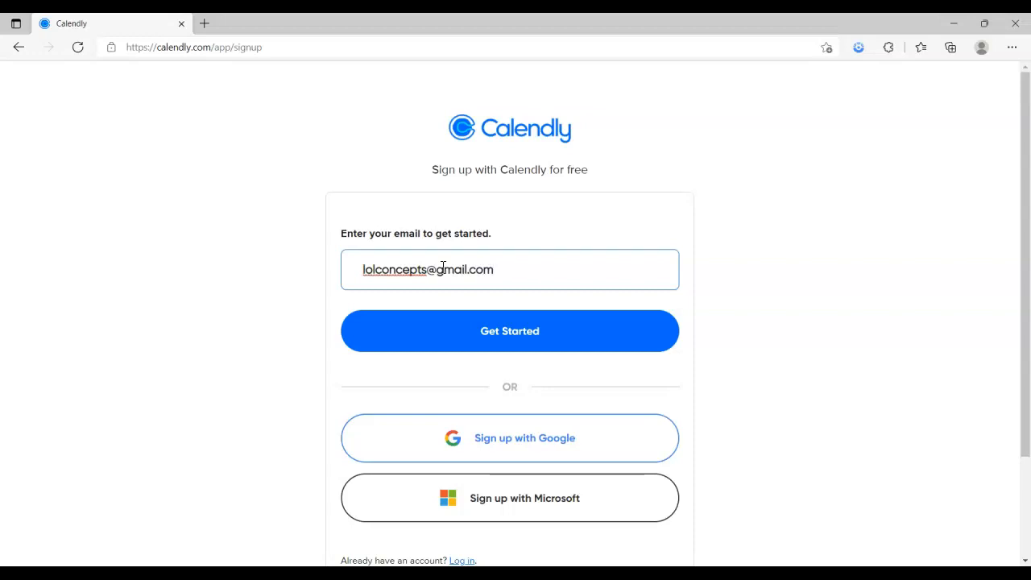
key("Return")
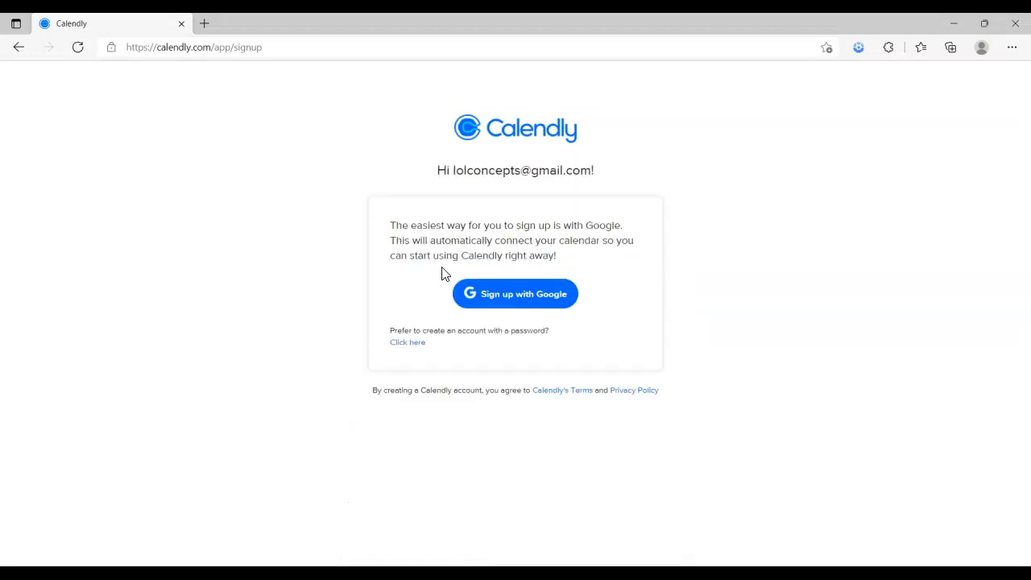
left_click(497, 298)
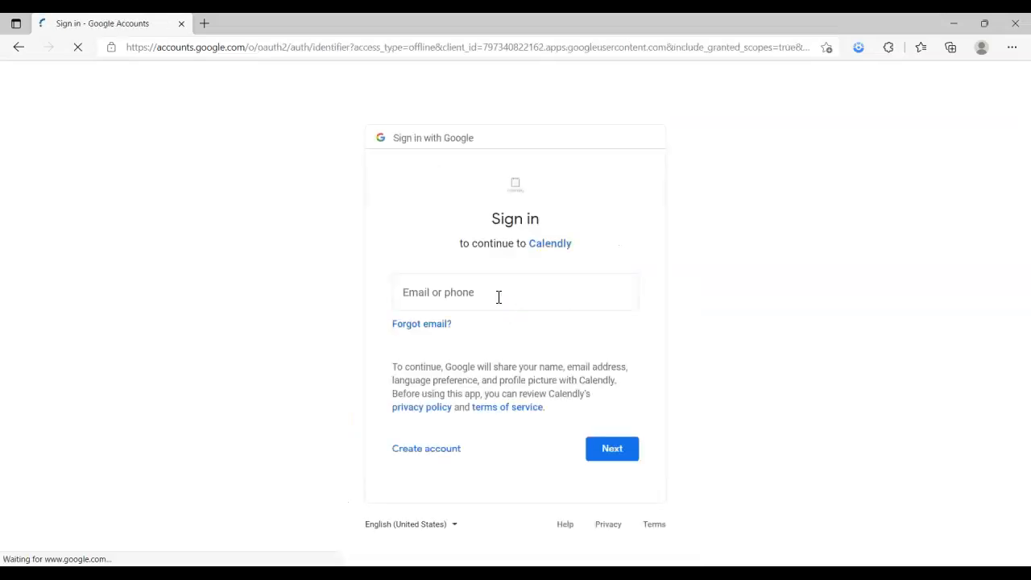
Sign in to the Google account with its password and allow Calendly calendar access
left_click(491, 292)
left_click(630, 456)
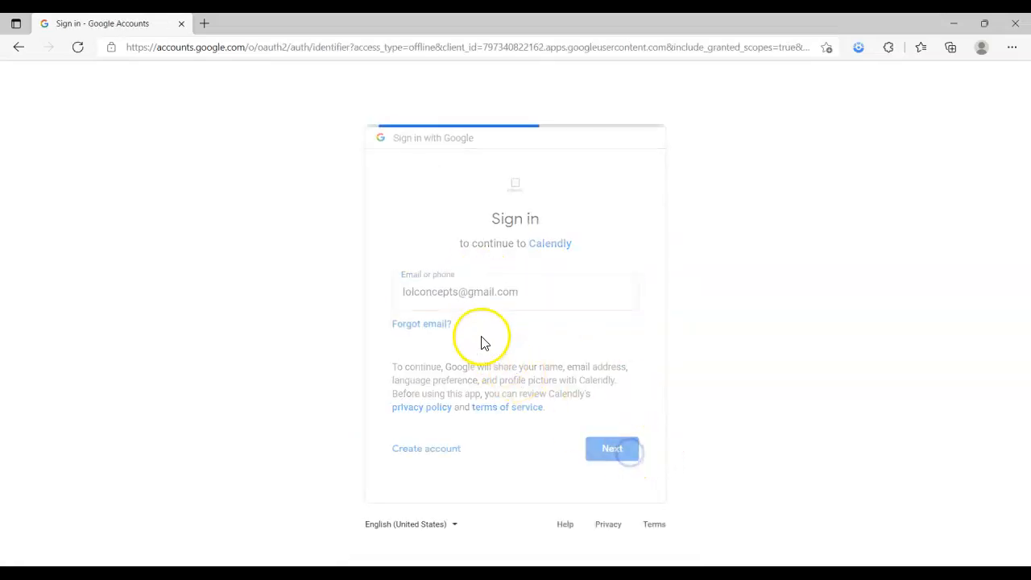
left_click(483, 292)
type("*")
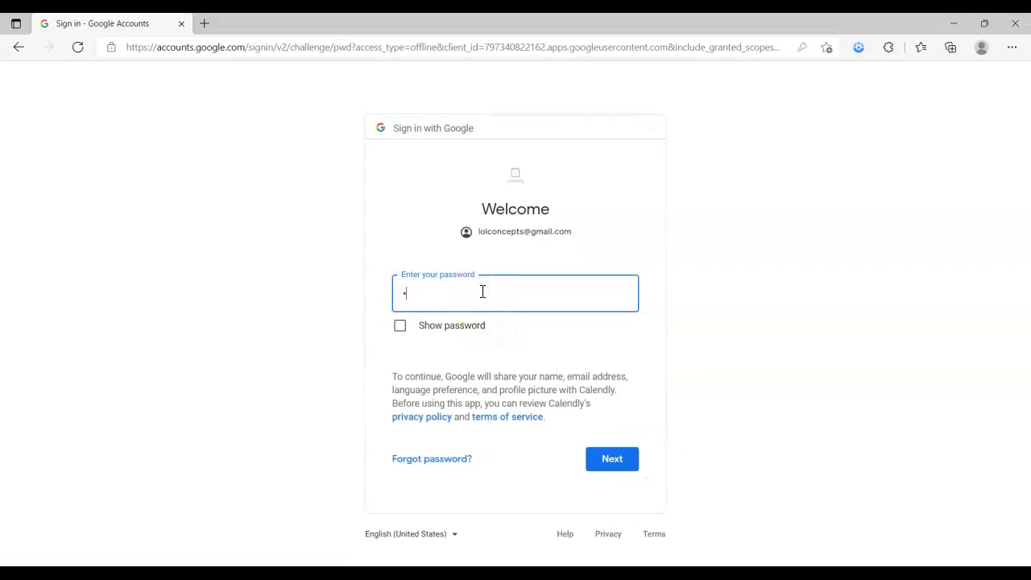
type("*************")
key("Return")
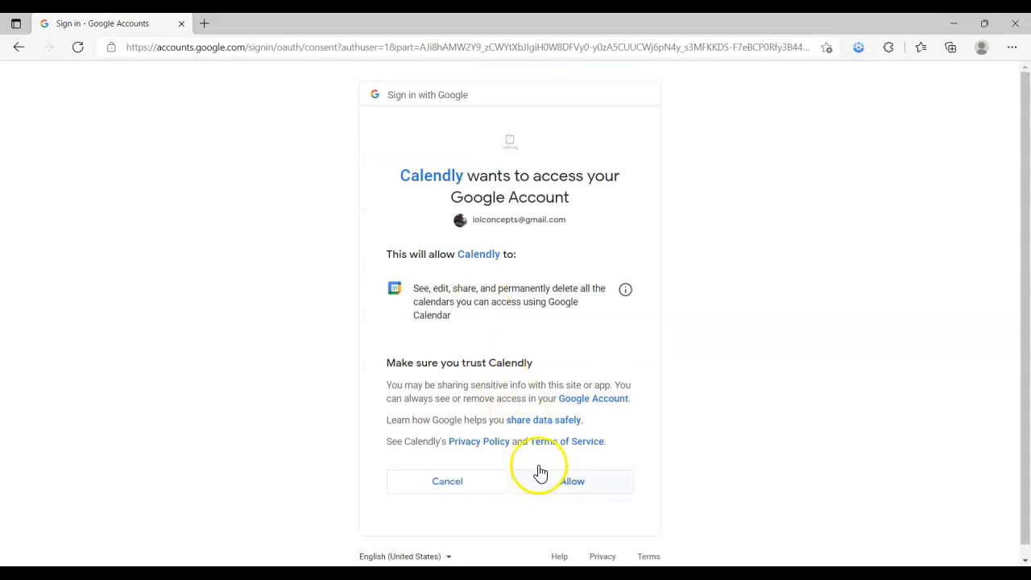
left_click(562, 483)
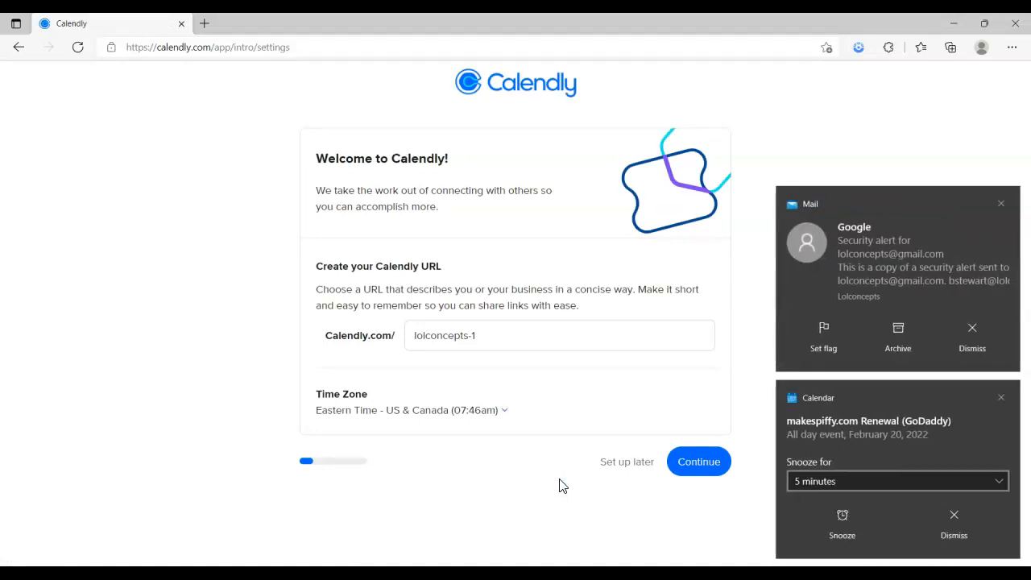
Clear away the Windows calendar reminder notifications covering the page
left_click(1001, 397)
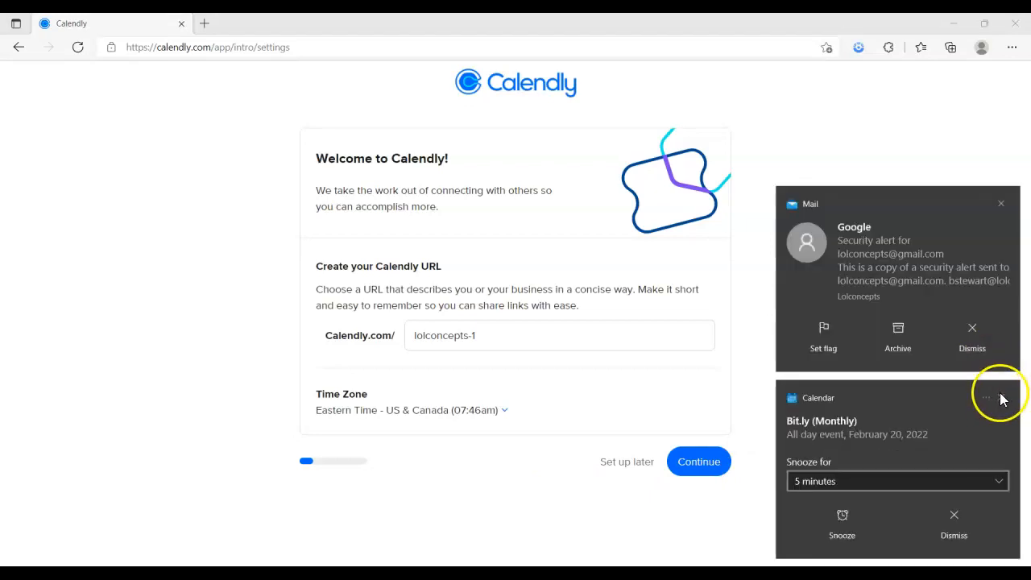
left_click(1001, 398)
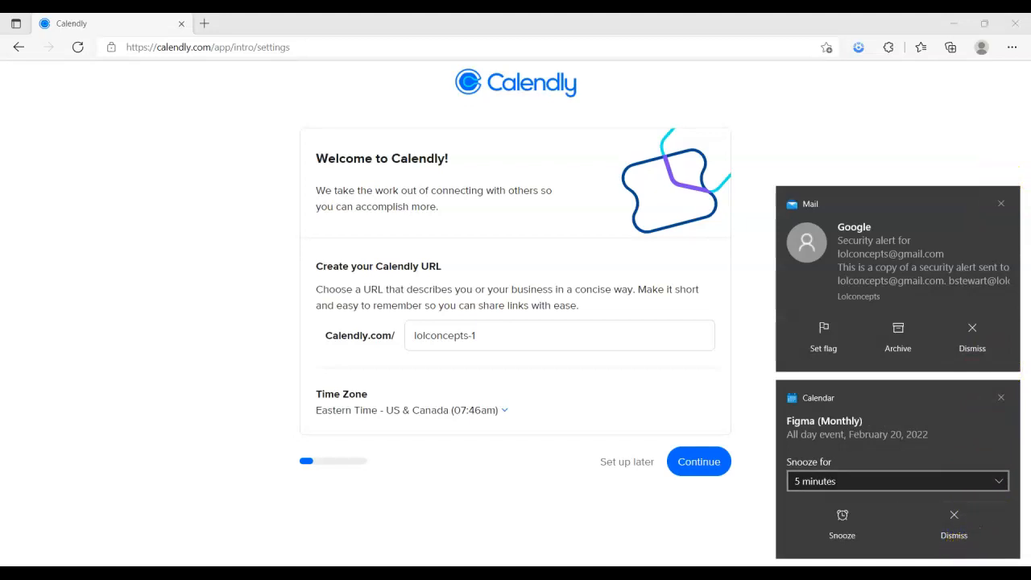
left_click(1007, 561)
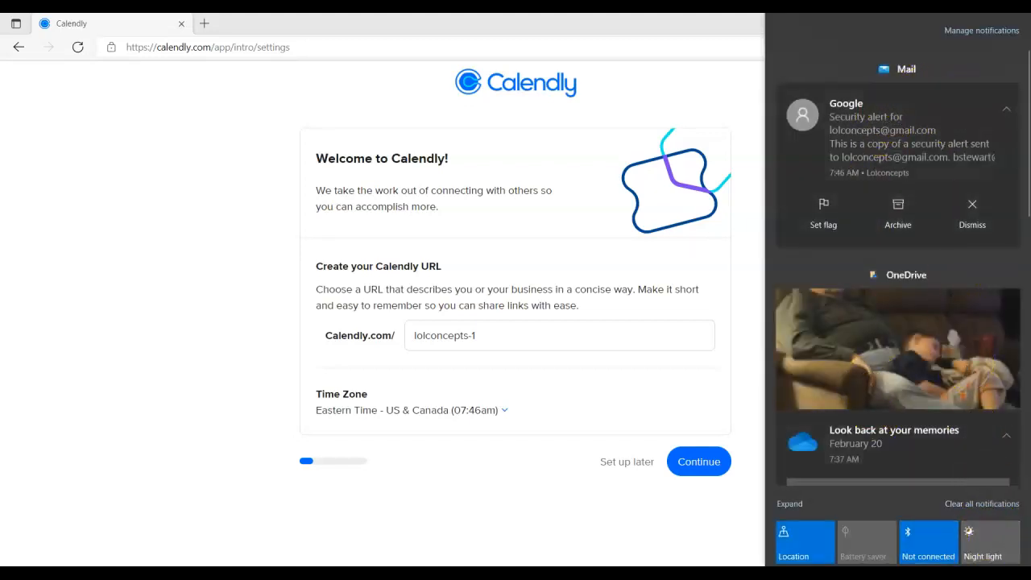
left_click(1013, 570)
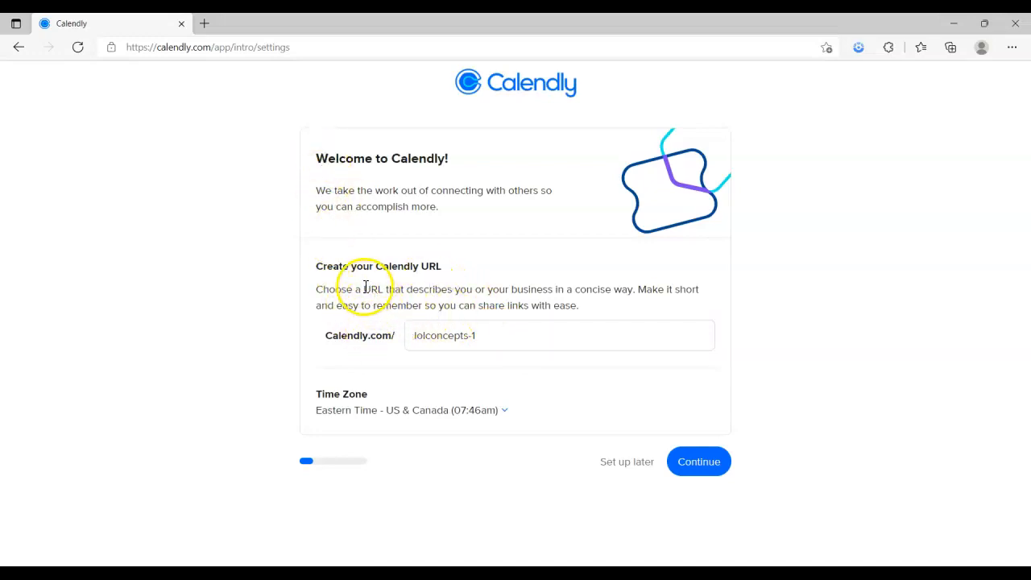
Change the booking URL to calendly.com/demochurch and continue setup
left_click(487, 336)
left_click_drag(487, 335, 409, 334)
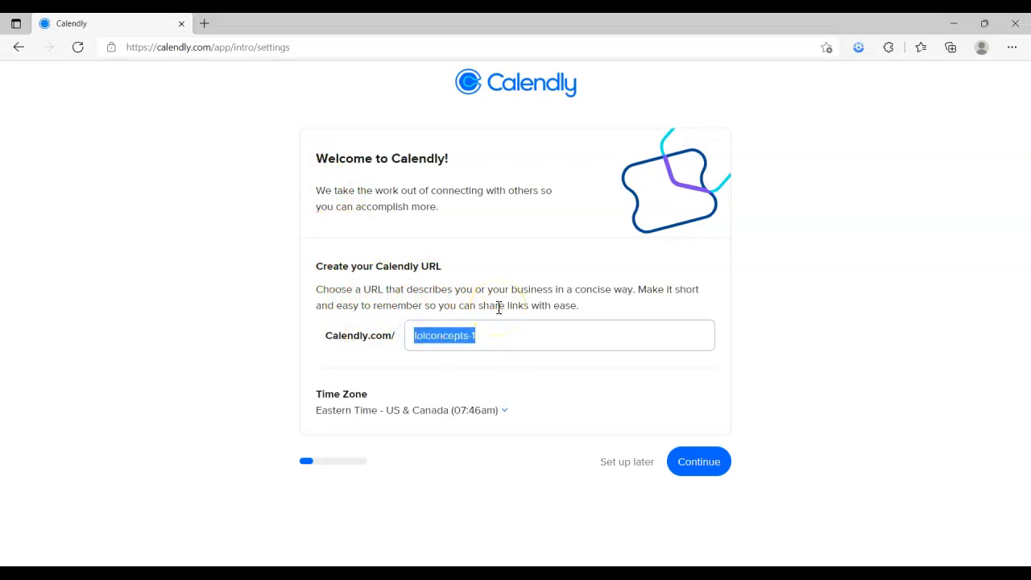
type("demochurch")
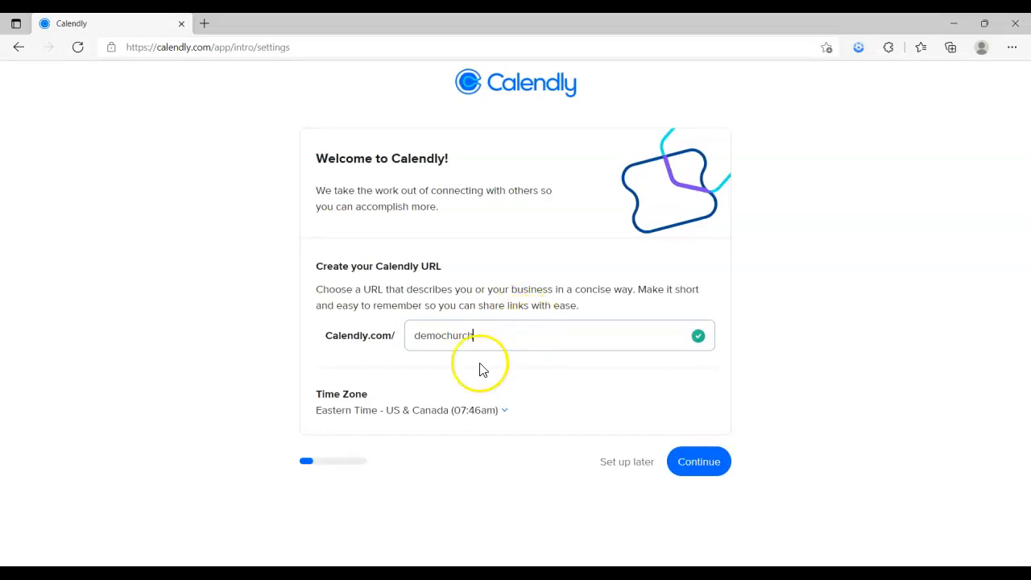
left_click(691, 469)
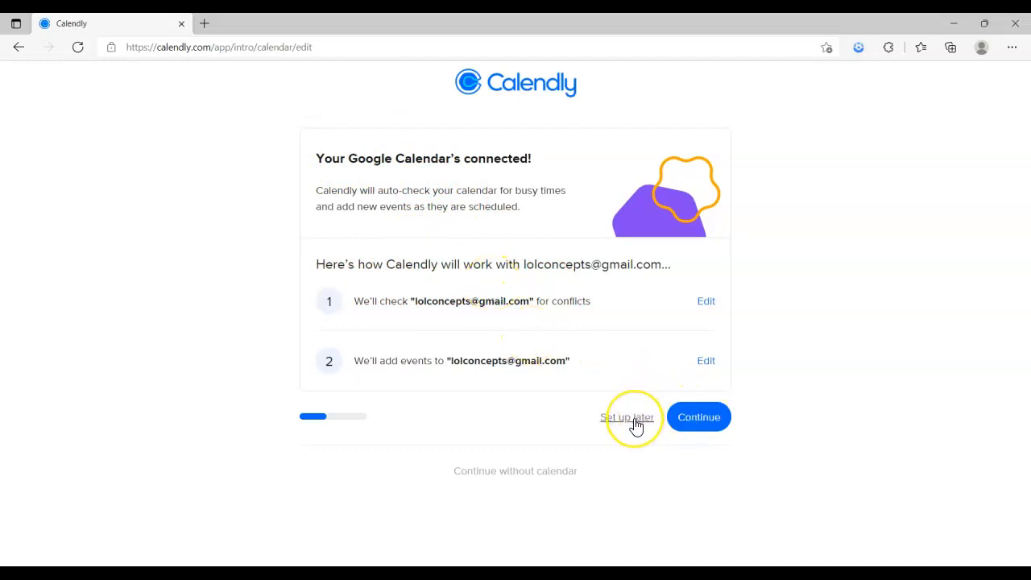
Choose 'Continue without calendar' to skip connecting a calendar
left_click(520, 474)
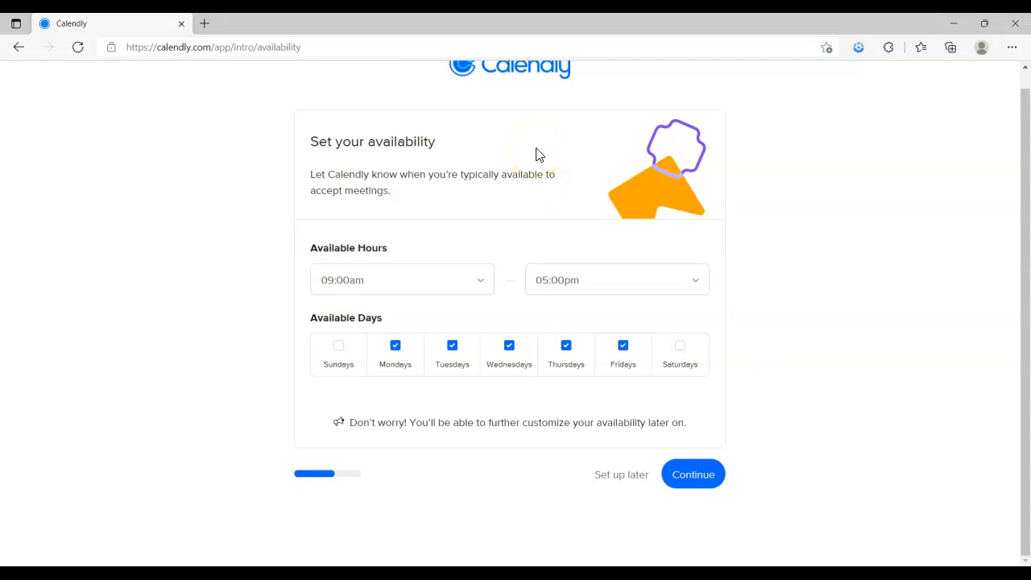
Set availability to Mondays through Saturdays, 09:00am to 05:00pm, and continue
left_click(339, 348)
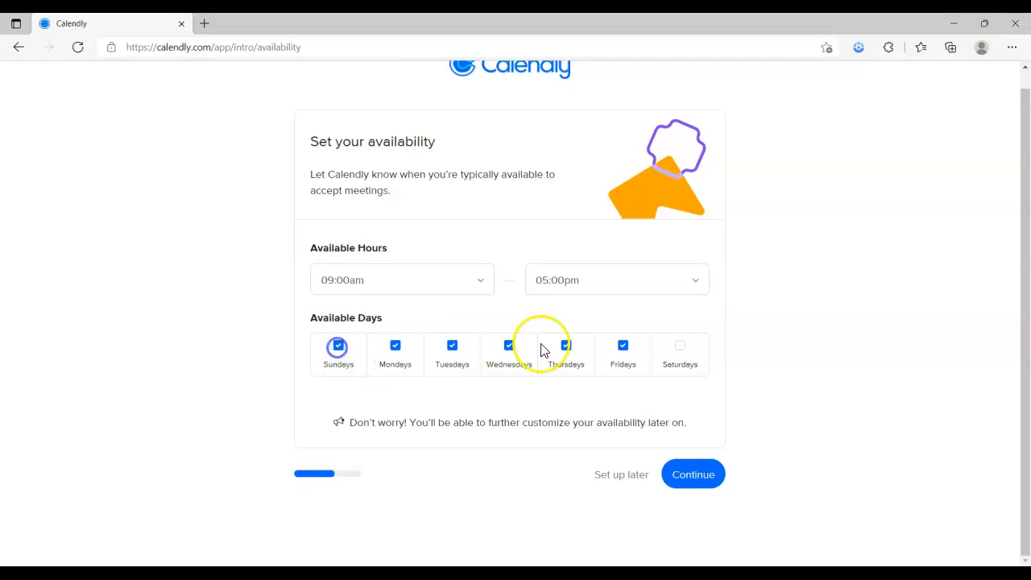
left_click(679, 350)
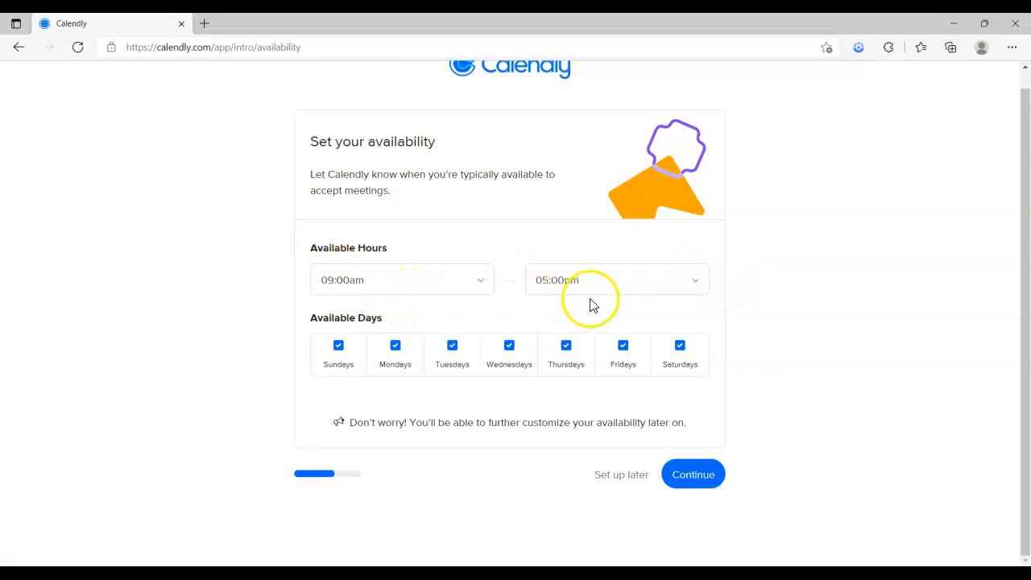
left_click(696, 282)
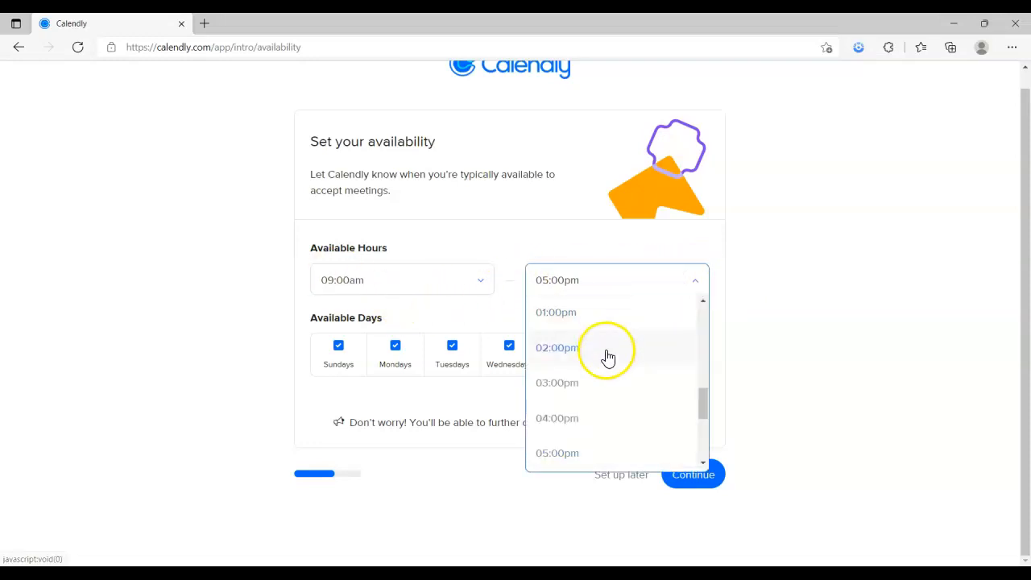
left_click(617, 289)
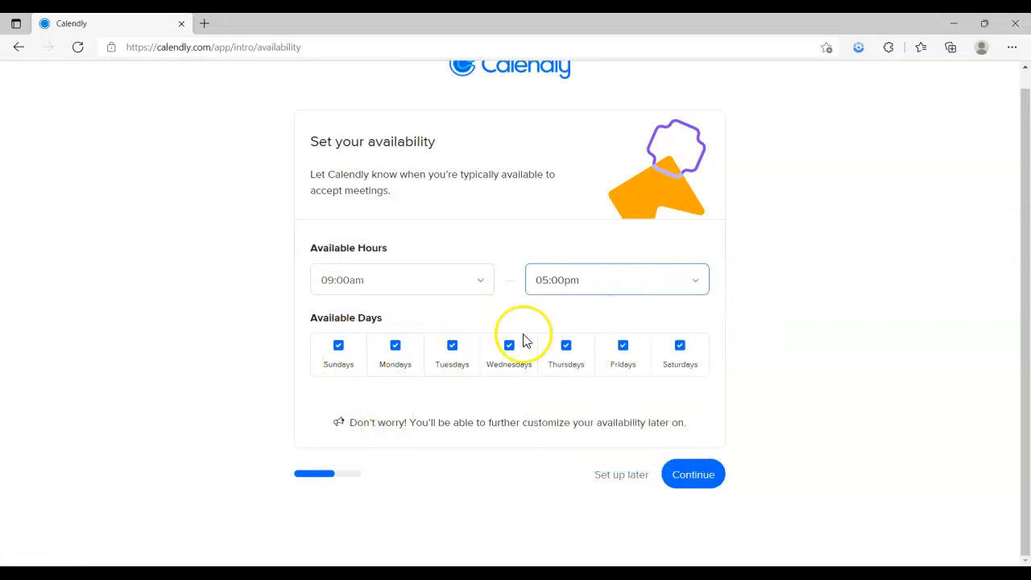
left_click(337, 348)
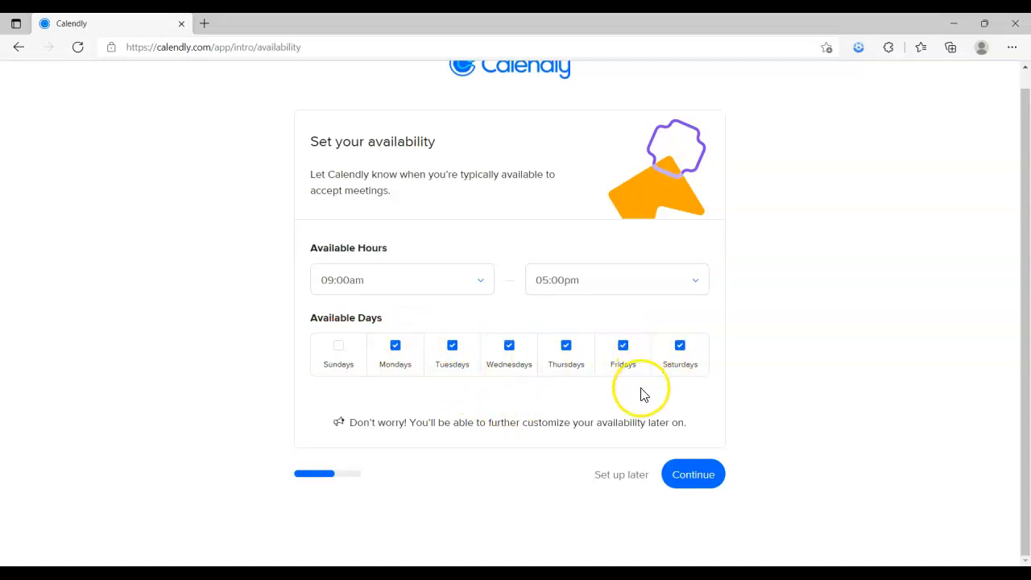
left_click(691, 477)
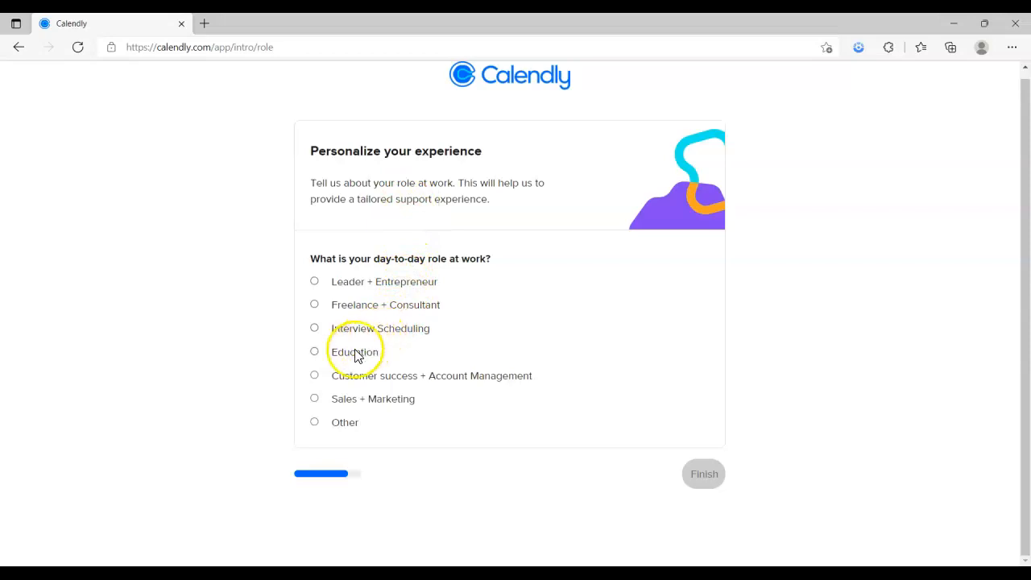
Select Education as the day-to-day role and finish onboarding to the event types home page
left_click(314, 354)
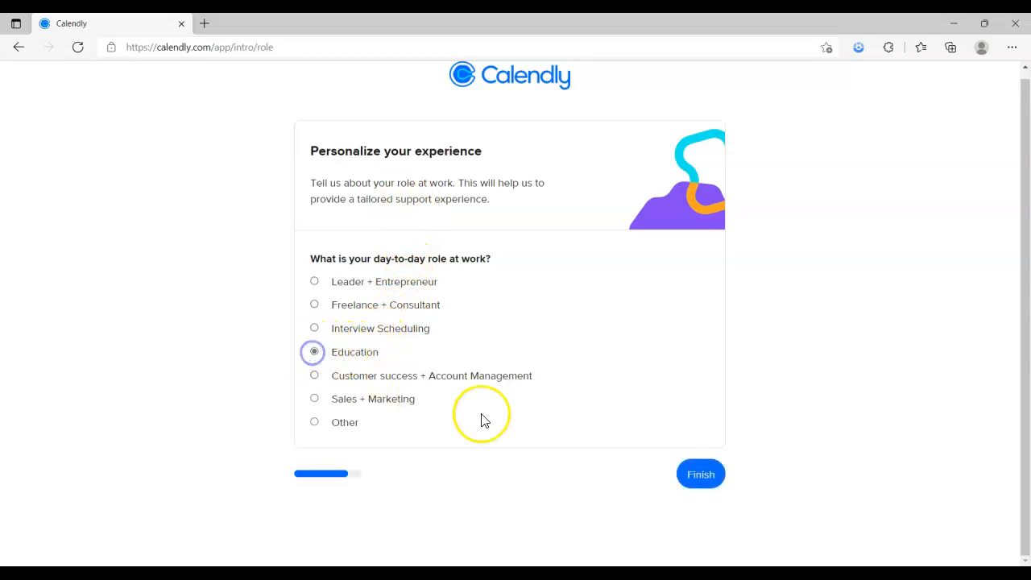
left_click(699, 476)
left_click(657, 467)
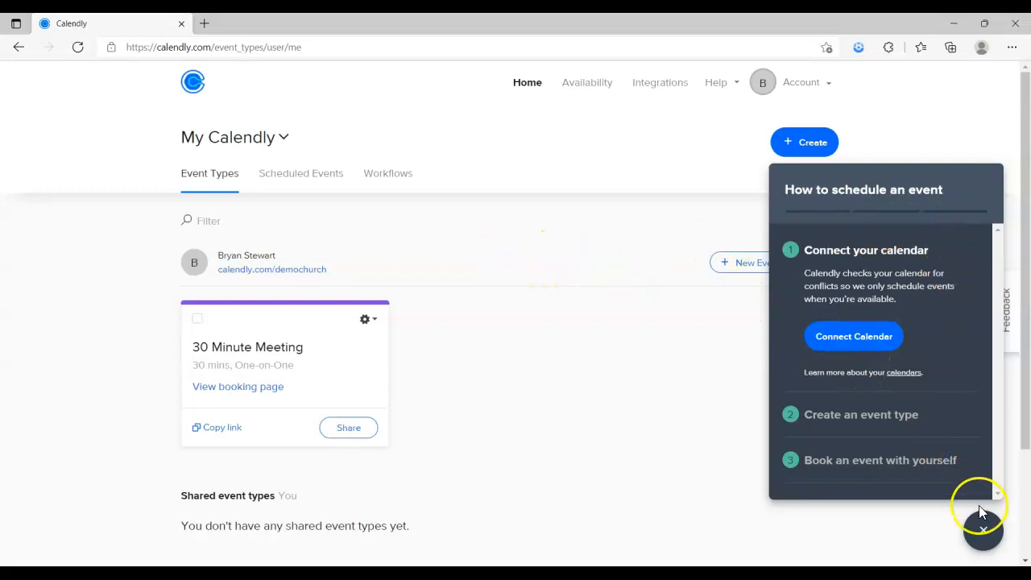
Dismiss the getting-started panel and open the 30 Minute Meeting event type for editing
left_click(984, 531)
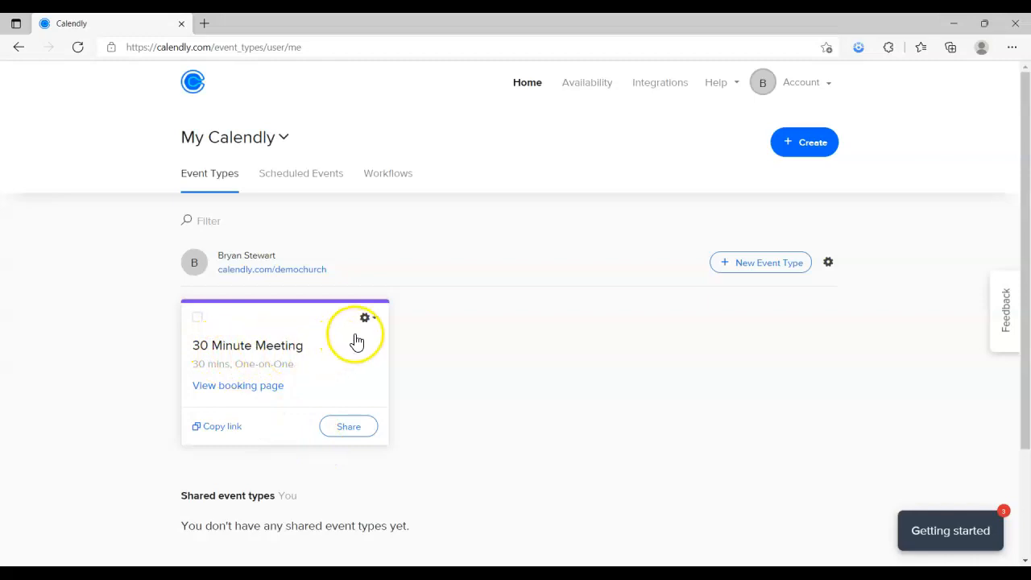
left_click(378, 323)
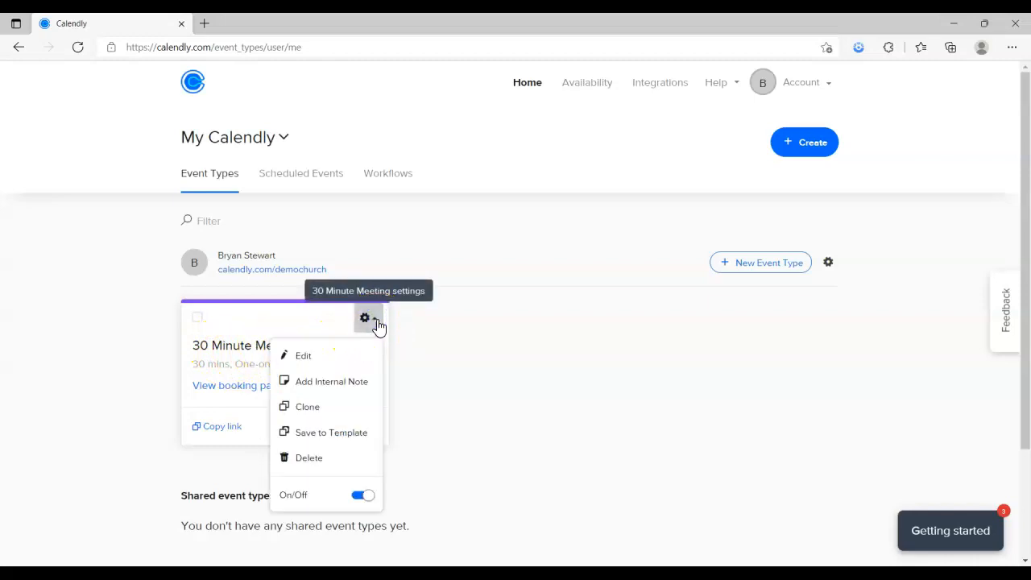
left_click(304, 360)
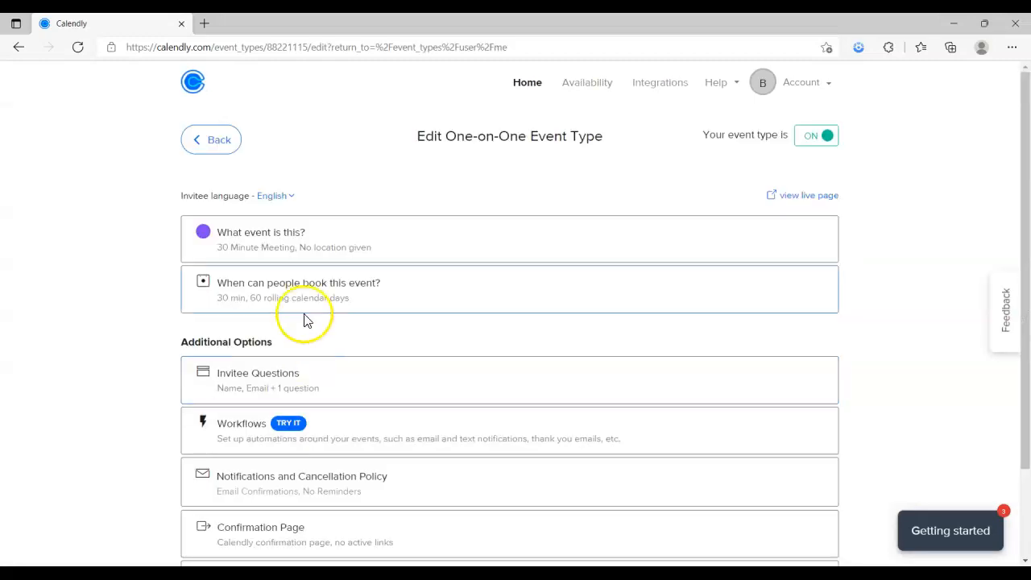
Rename the event from 30 Minute Meeting to 'Worship Space Rental'
left_click(335, 239)
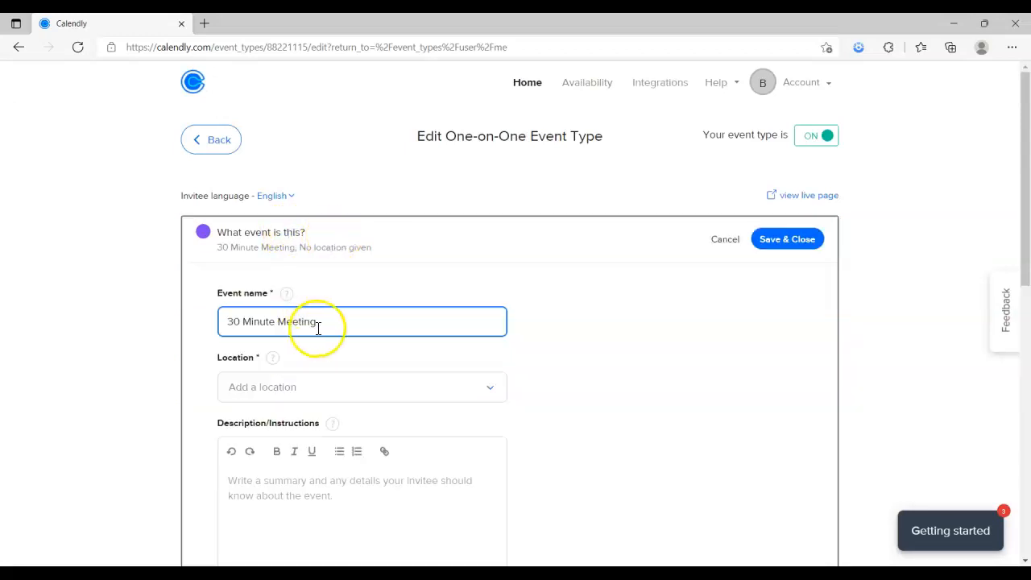
left_click_drag(312, 322, 155, 312)
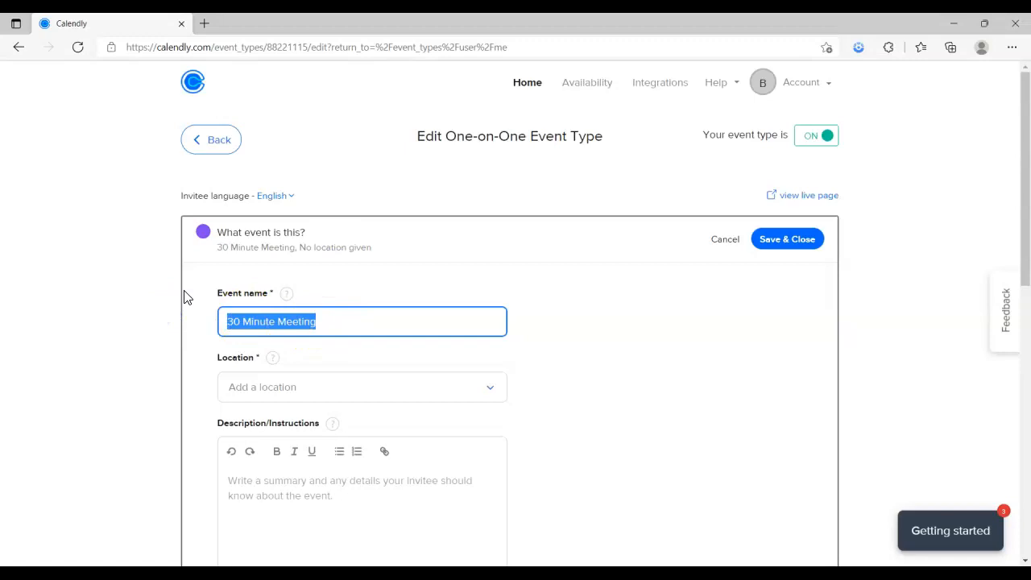
type("W")
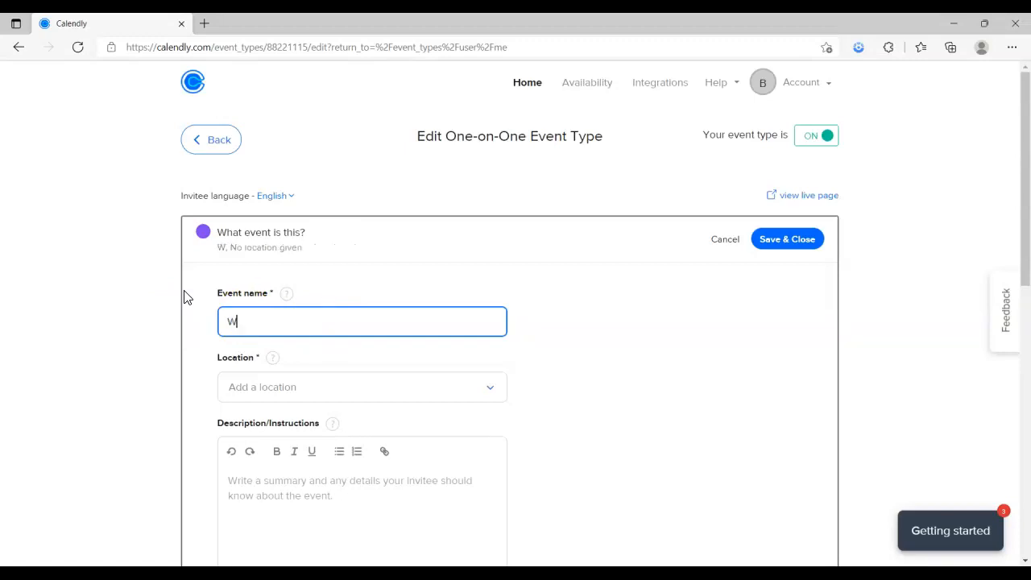
type("orsh")
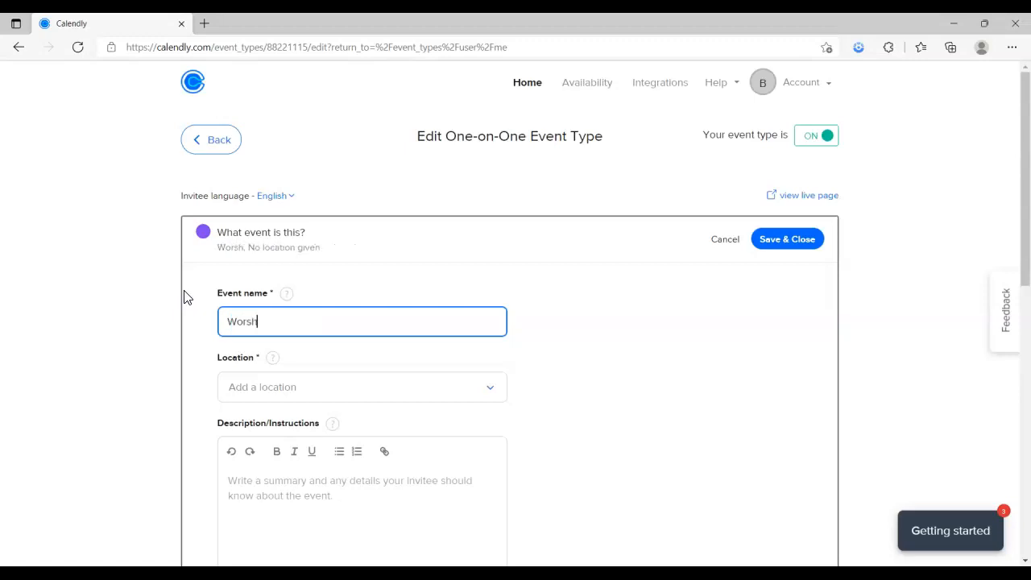
type("ip Space Rental")
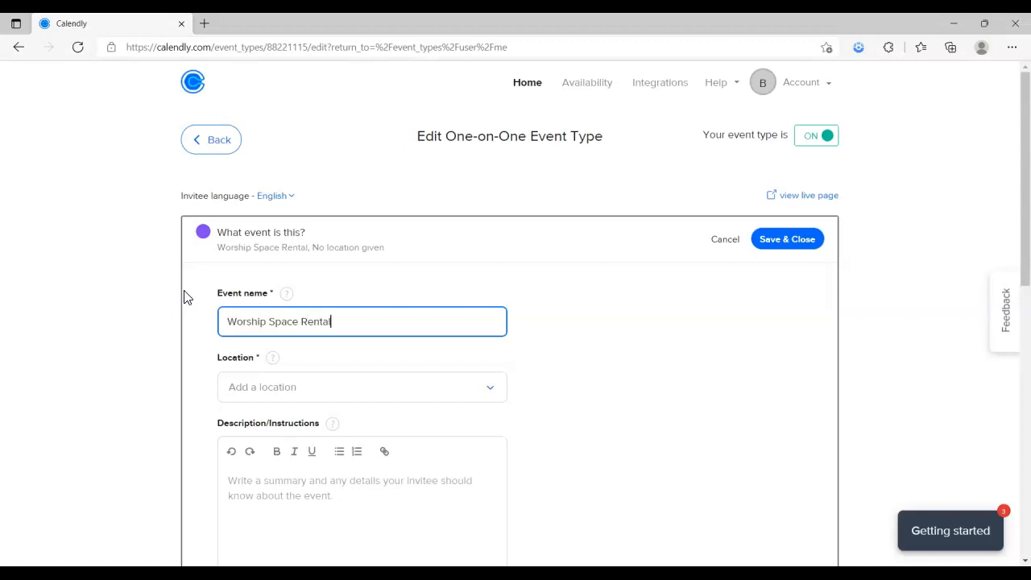
Browse the available location types and choose an in-person meeting
left_click(489, 392)
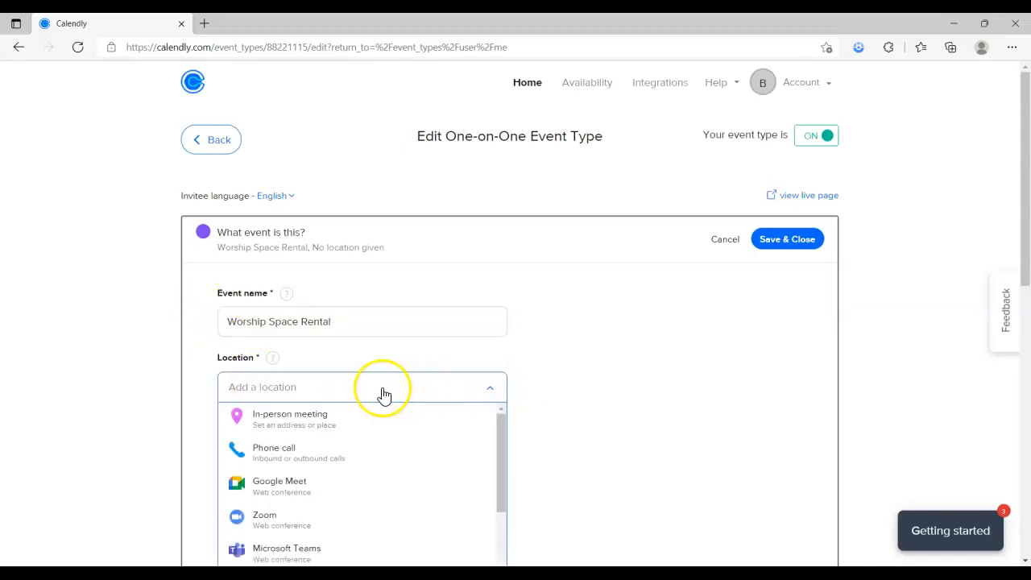
scroll(379, 396, "down", 2)
left_click_drag(504, 393, 503, 375)
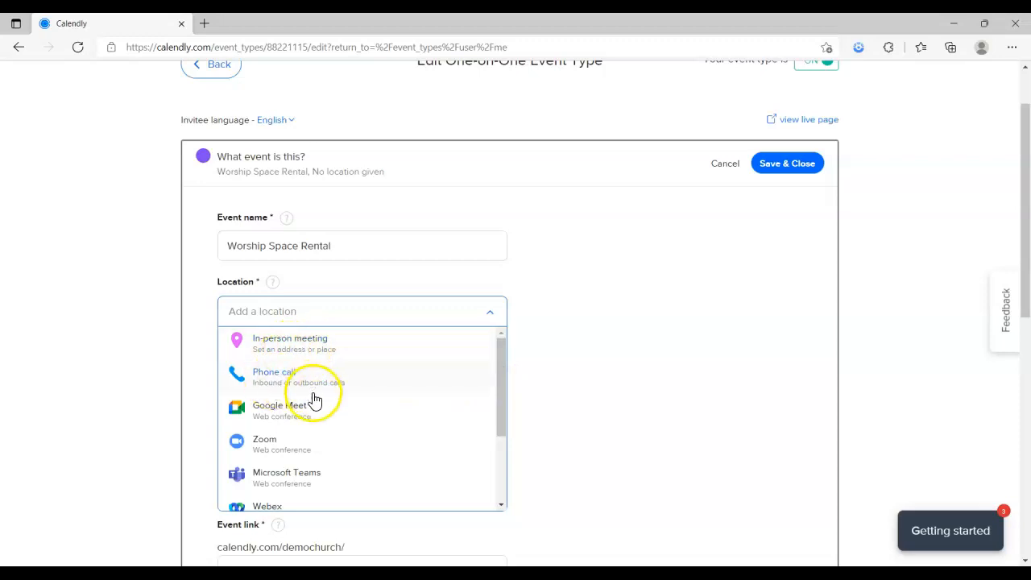
left_click_drag(502, 384, 501, 409)
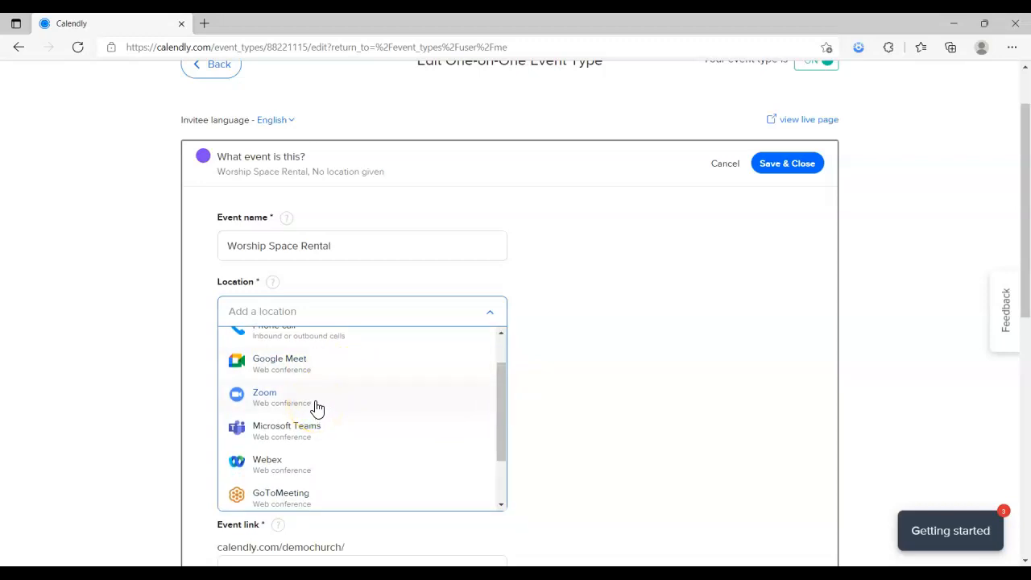
left_click_drag(501, 396, 506, 373)
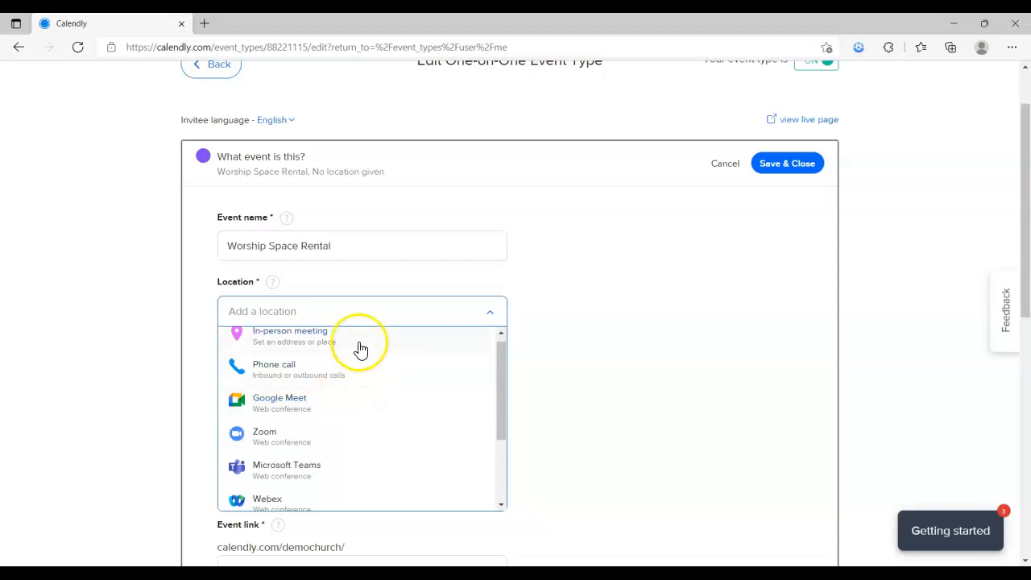
scroll(369, 360, "up", 1)
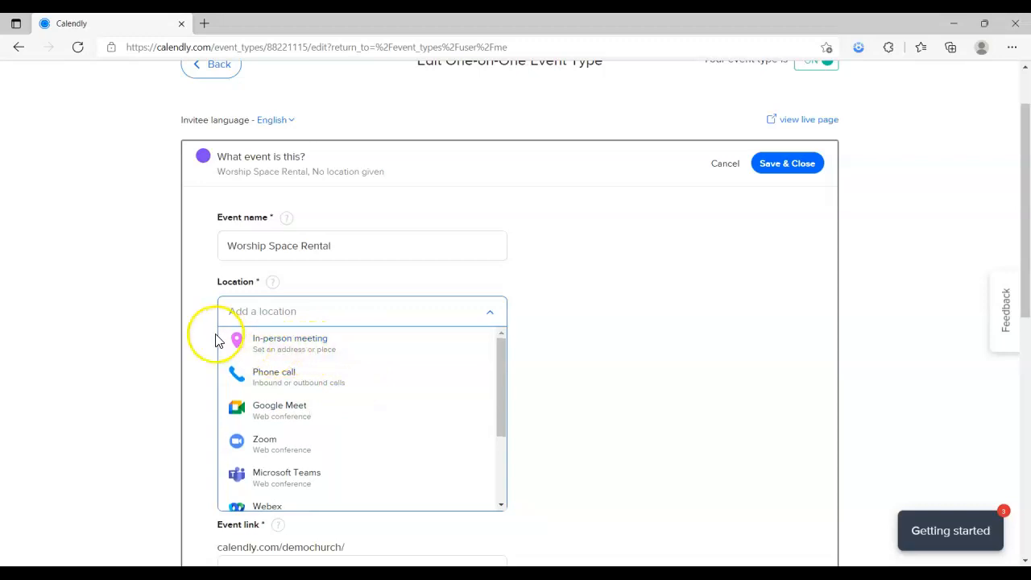
left_click(295, 357)
Enter the venue's street address as the in-person meeting location and save it
left_click(487, 209)
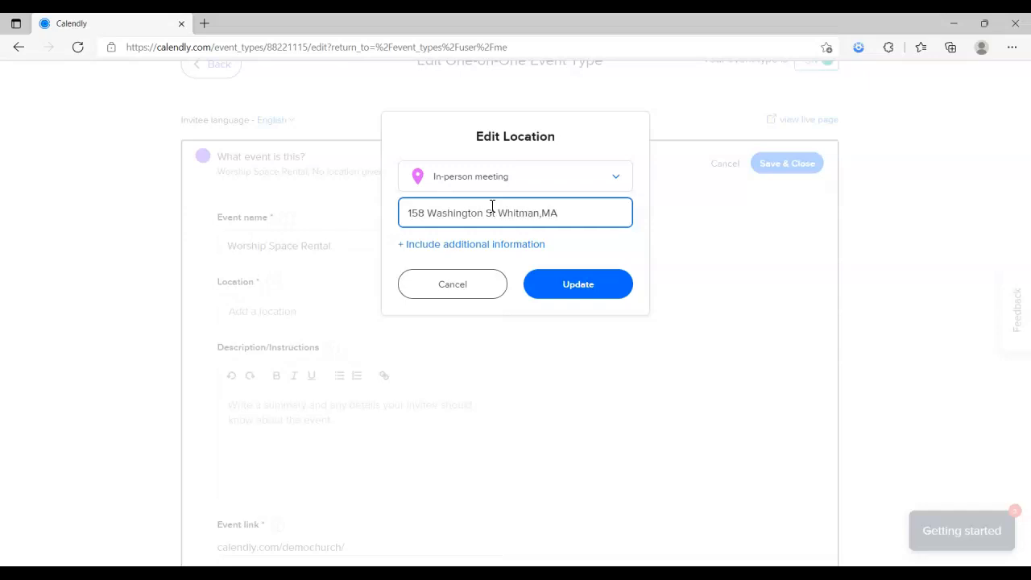
left_click(577, 287)
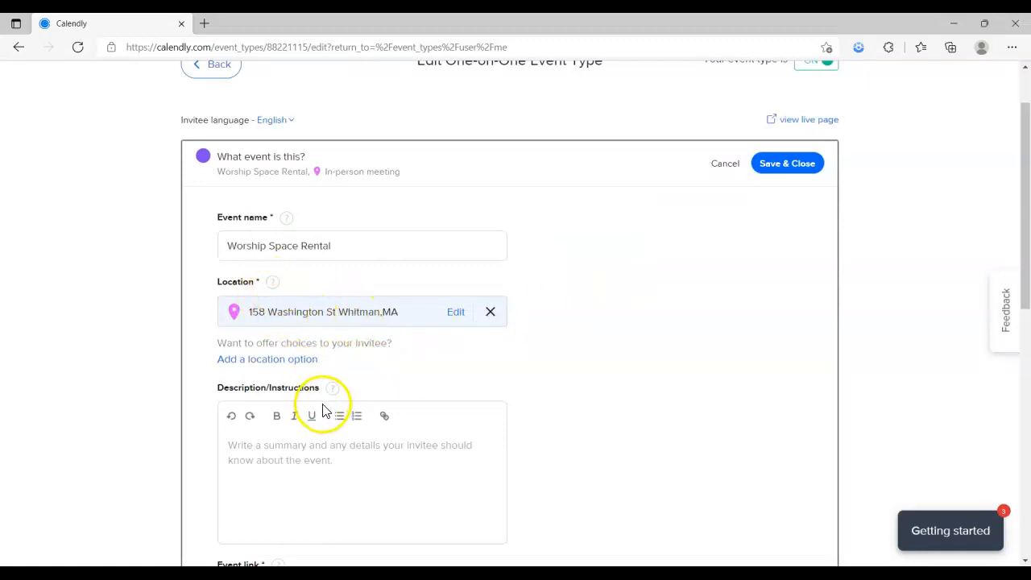
Write the one-hour rental and streaming description, linking its final word 'link' to a YouTube URL
left_click(283, 438)
type("This is")
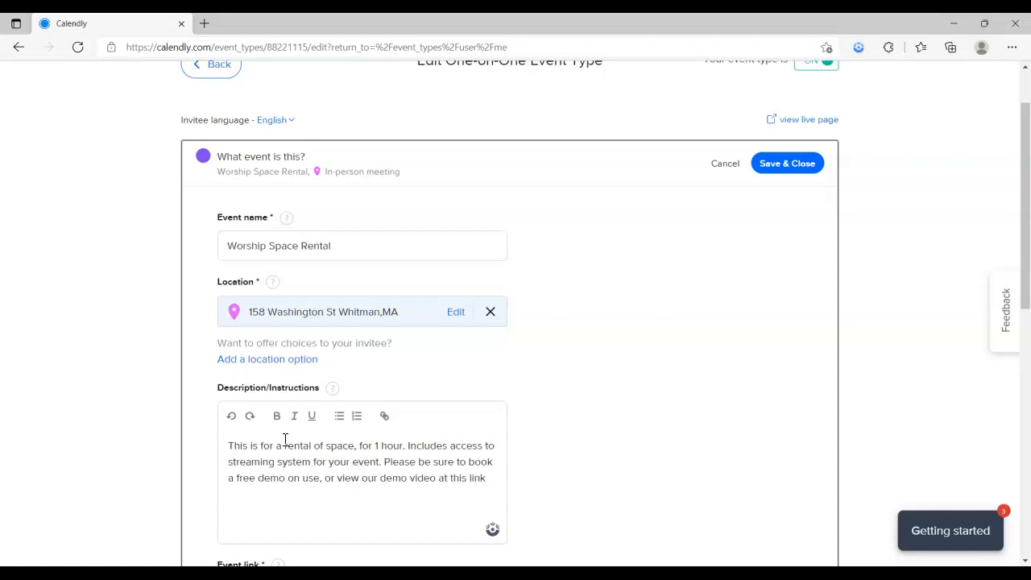
double_click(477, 478)
left_click(386, 417)
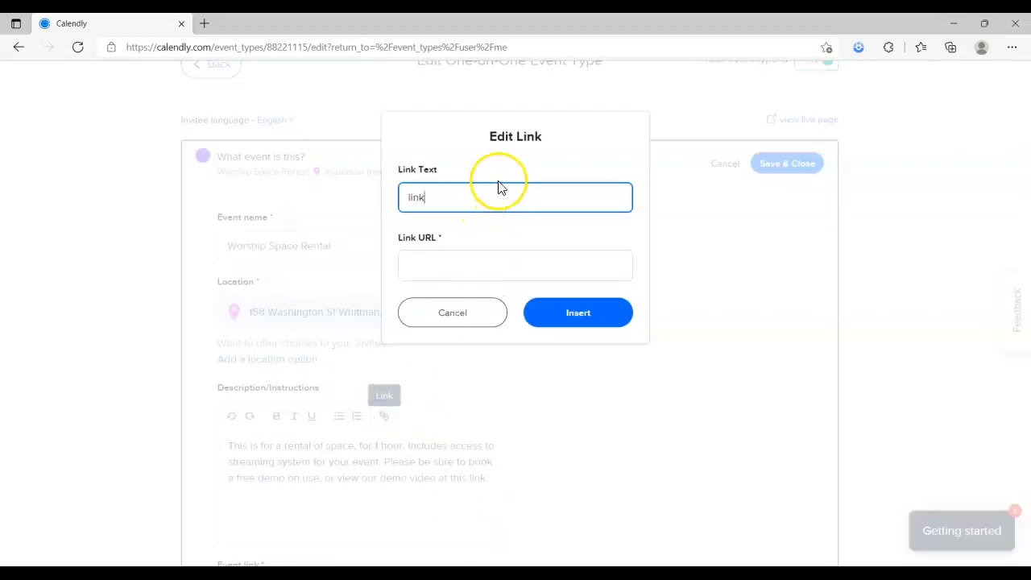
left_click(440, 276)
type("www.youtube.com")
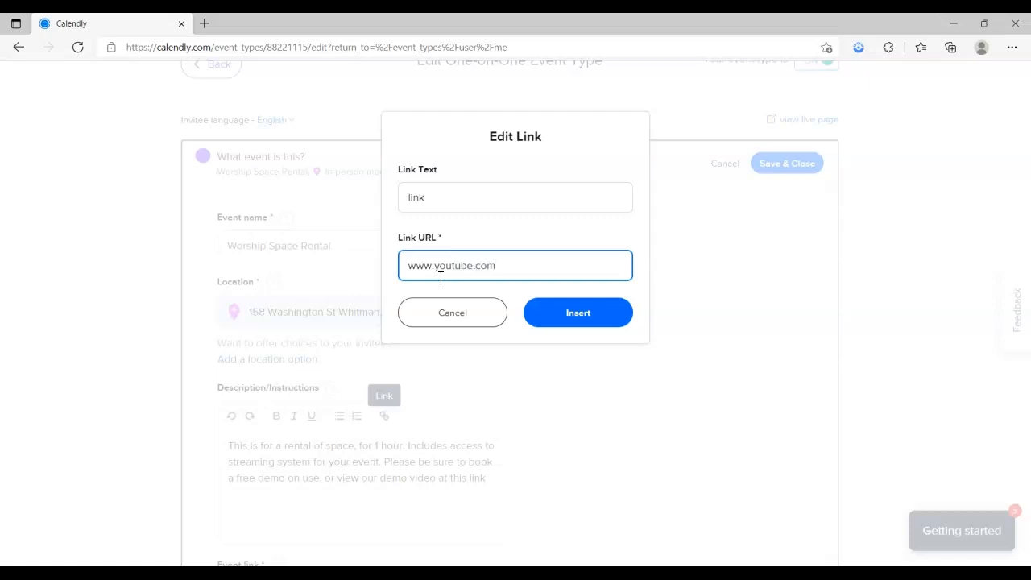
left_click(534, 315)
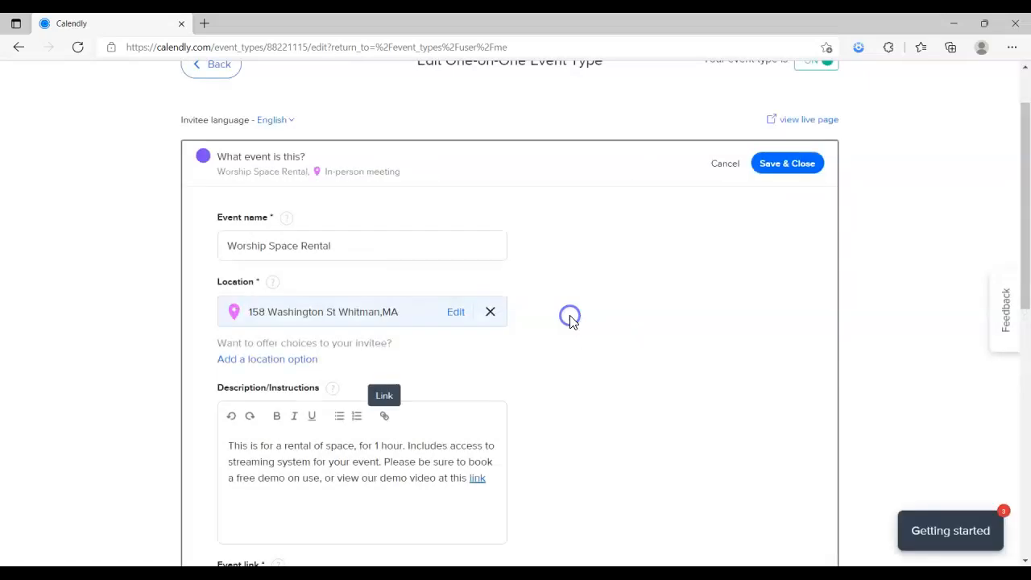
Change the event link ending from '30min' to 'rental'
scroll(415, 481, "down", 2)
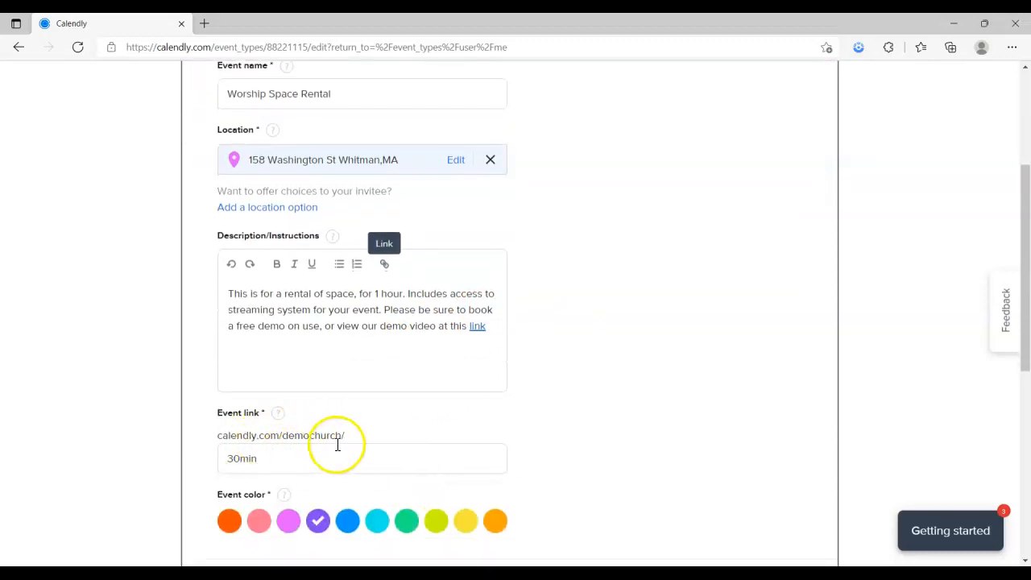
left_click_drag(222, 435, 350, 438)
double_click(237, 456)
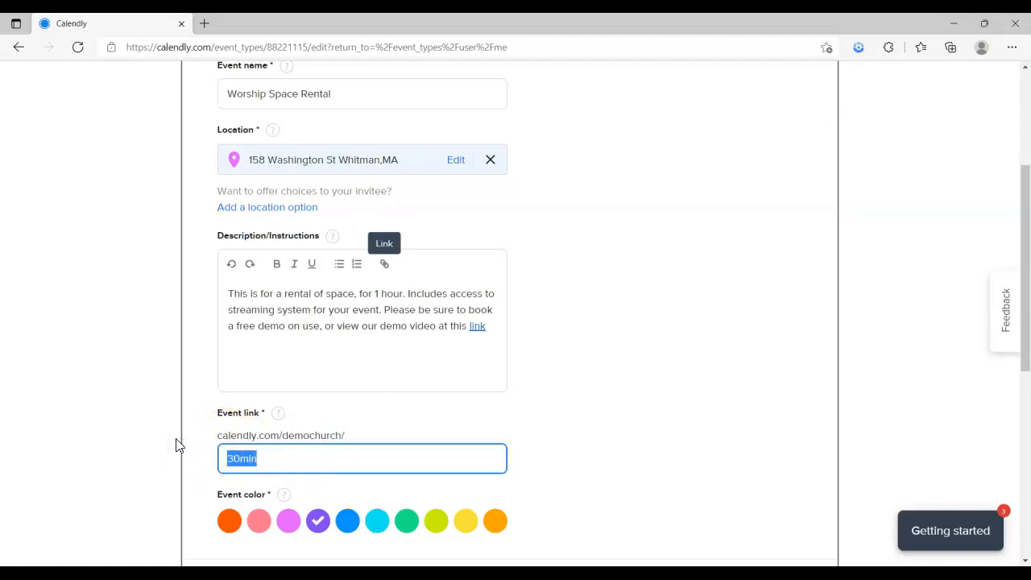
type("ret")
Set the event colour to pink and save the event details
scroll(260, 468, "down", 2)
left_click(258, 367)
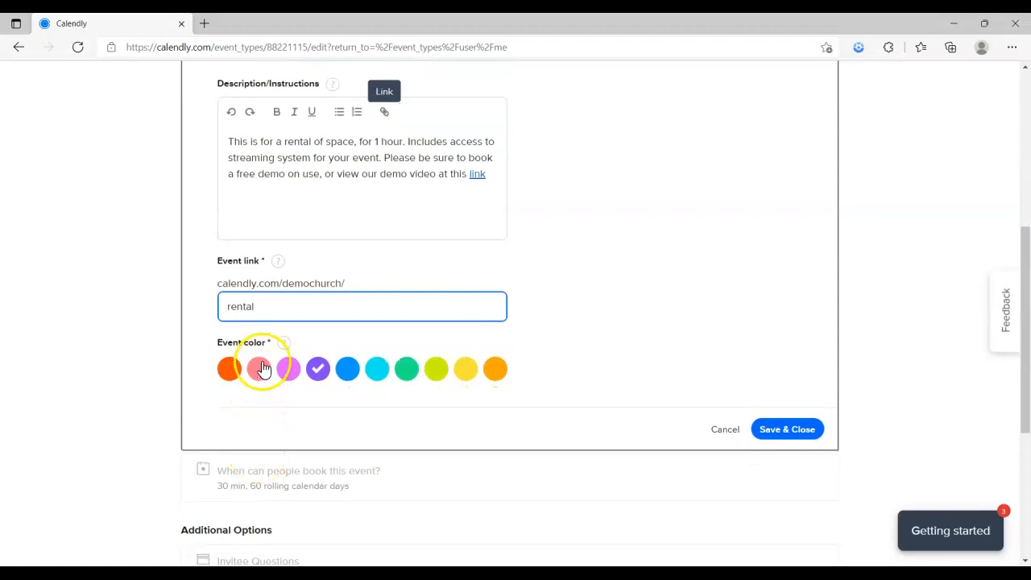
left_click(781, 430)
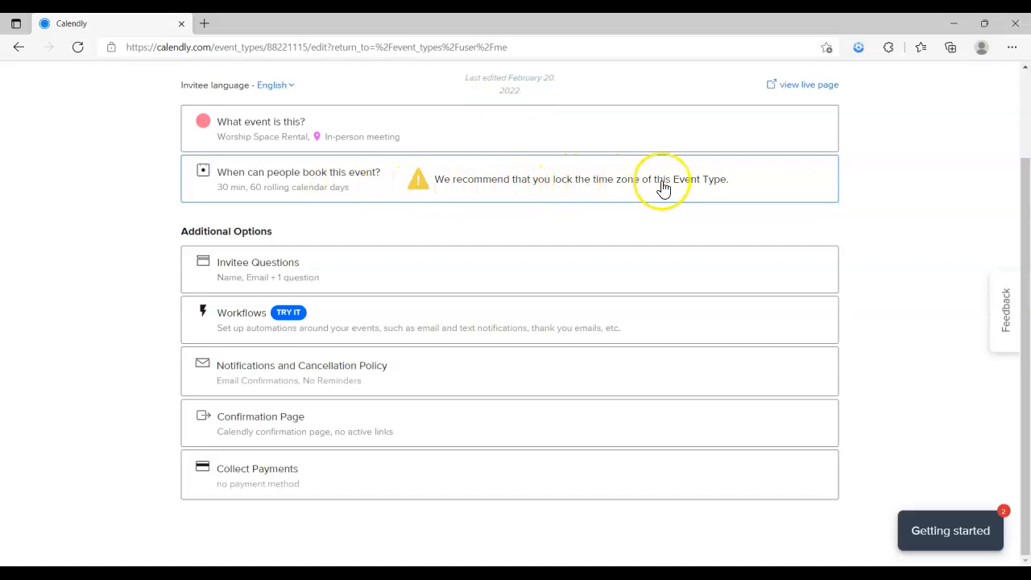
Allow bookings indefinitely into the future, after briefly trying a Feb 21–Apr 9 date range
left_click(361, 184)
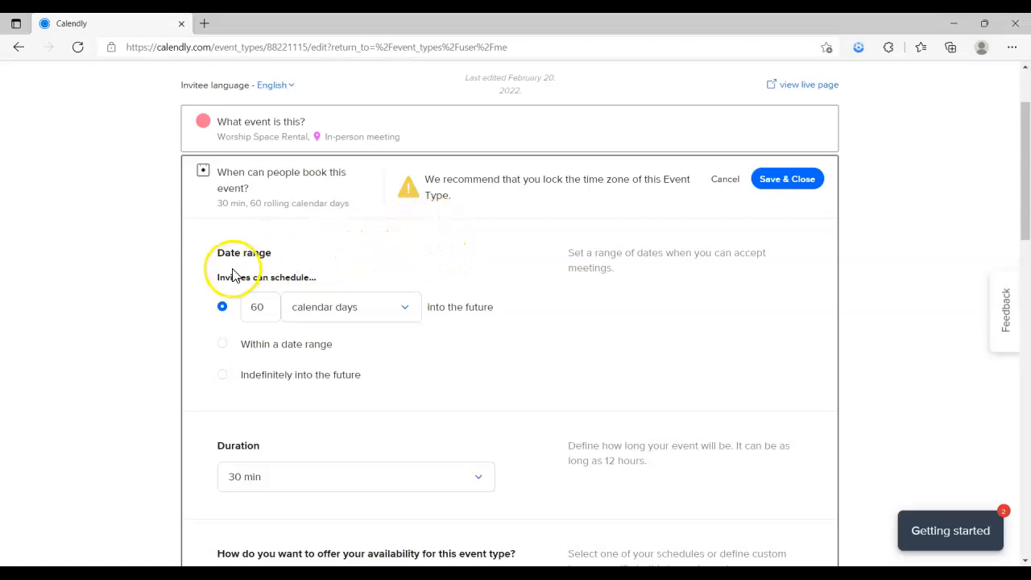
scroll(234, 274, "down", 1)
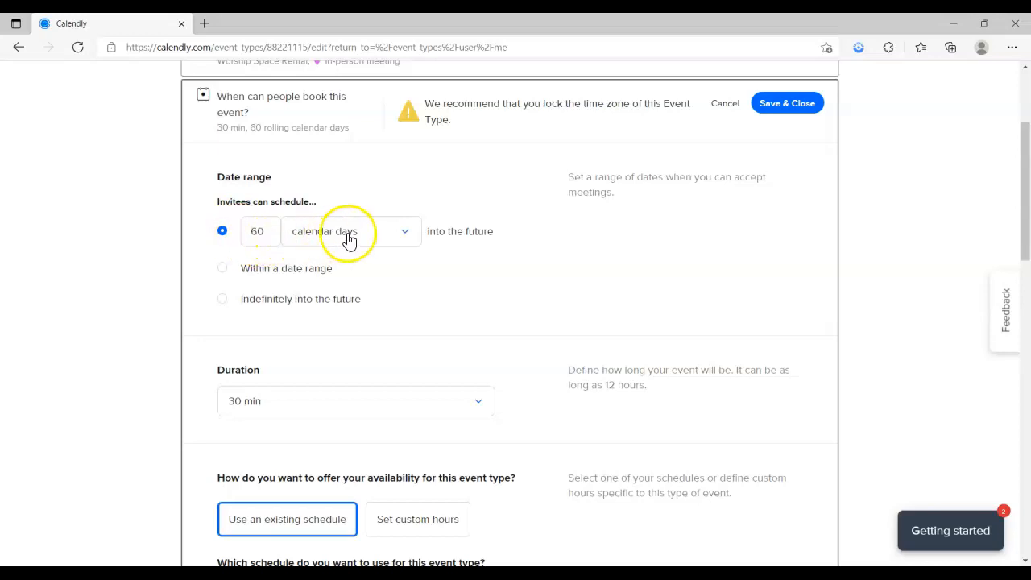
left_click(224, 275)
left_click(362, 280)
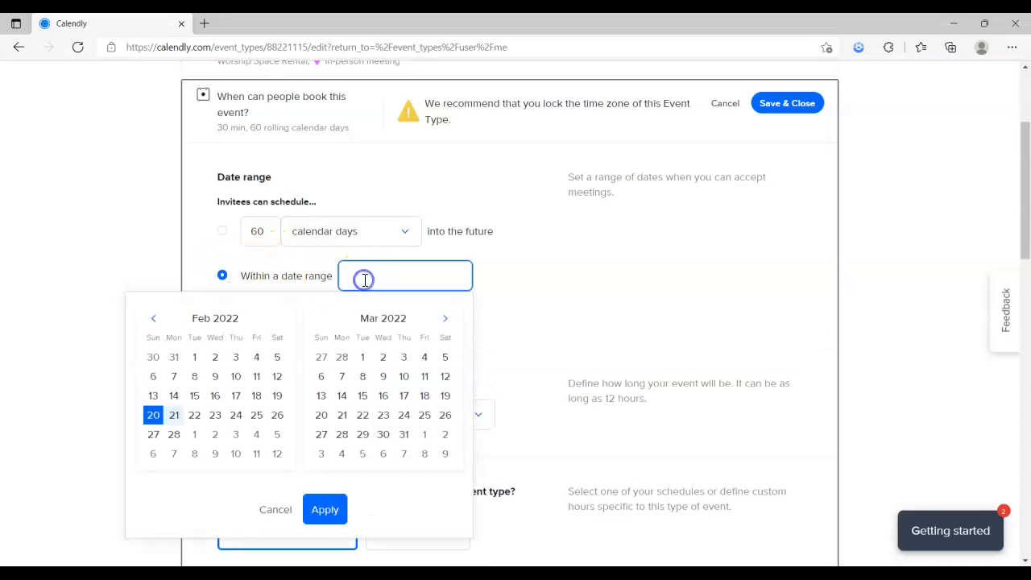
left_click(174, 415)
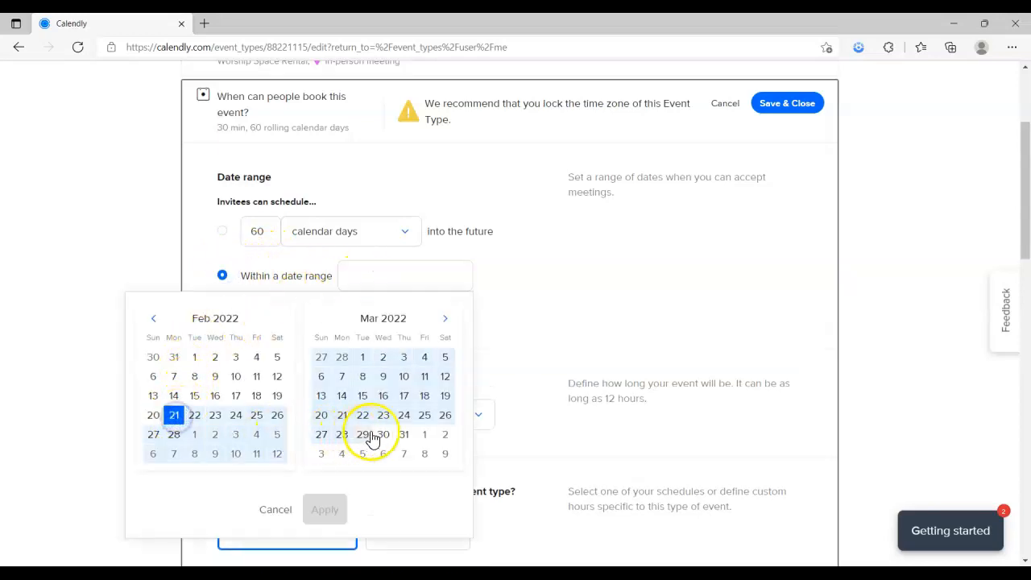
left_click(442, 454)
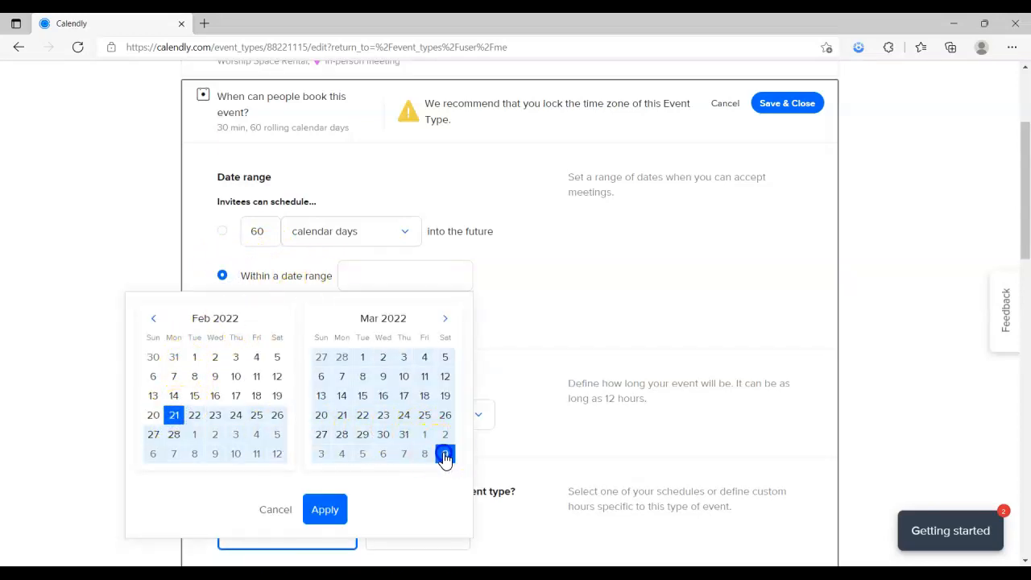
left_click(326, 511)
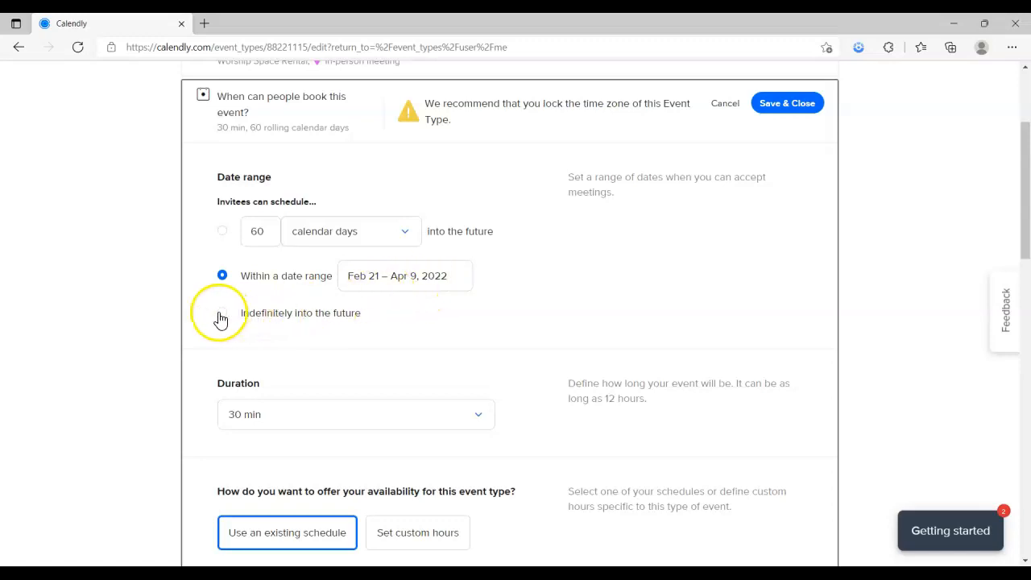
left_click(220, 313)
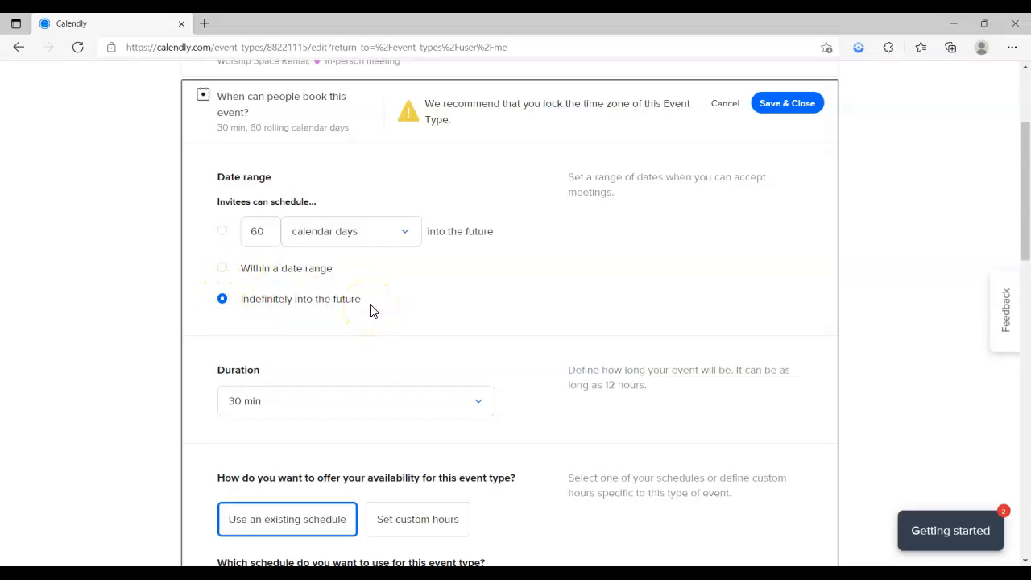
scroll(373, 311, "down", 3)
scroll(372, 311, "up", 1)
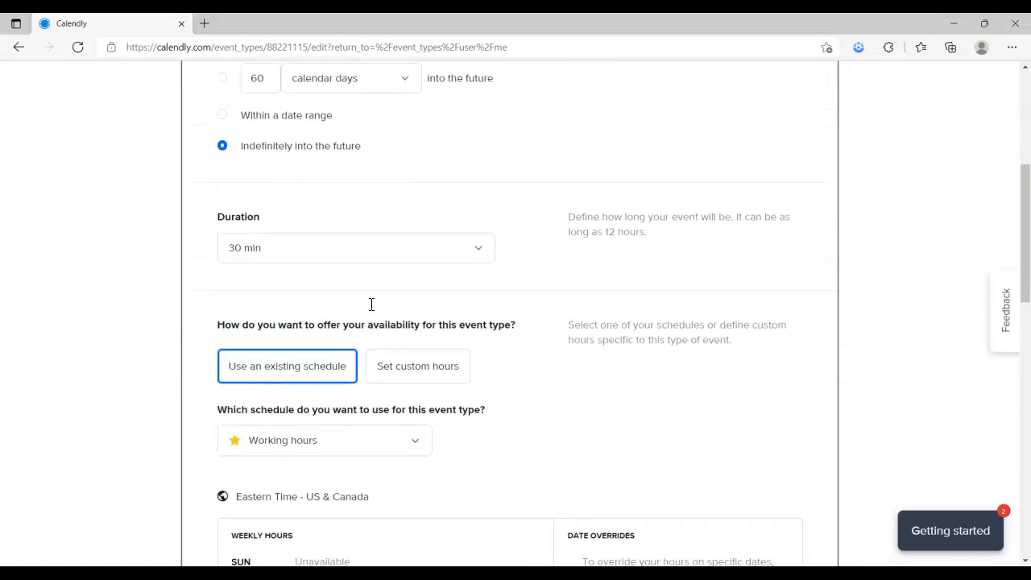
left_click(477, 251)
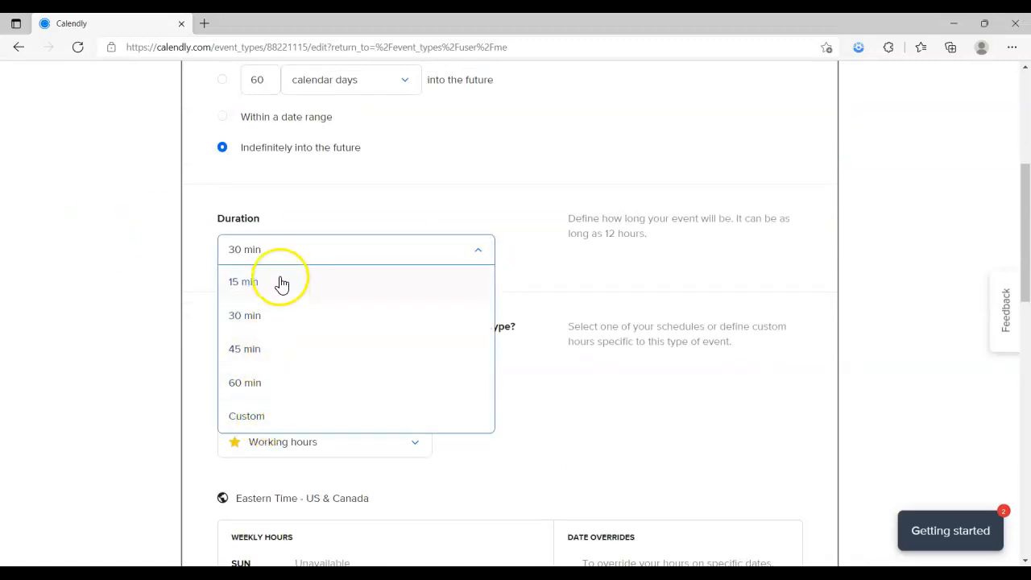
Change the Worship Space Rental duration from 30 min to 60 min
left_click(251, 387)
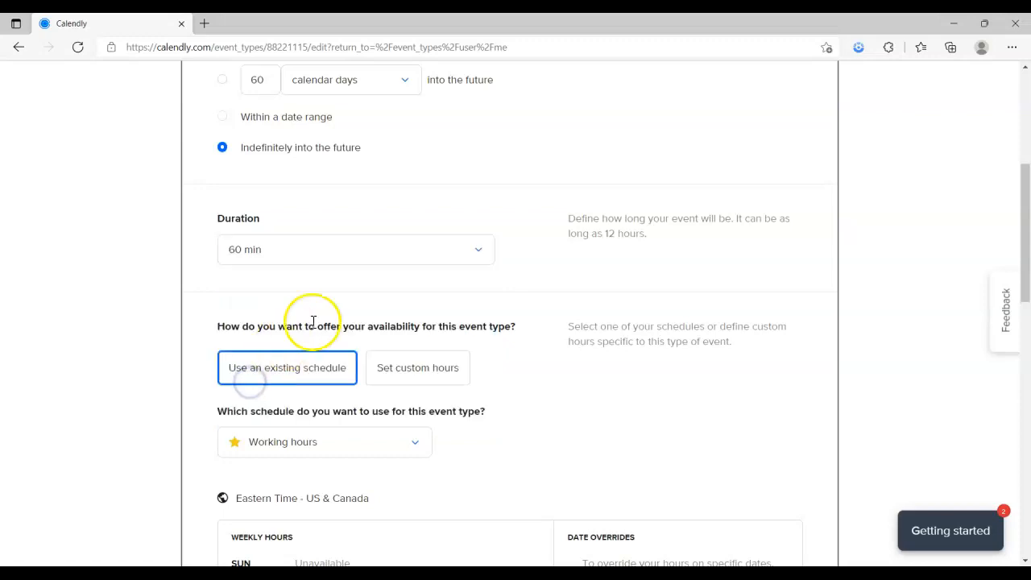
scroll(370, 303, "down", 1)
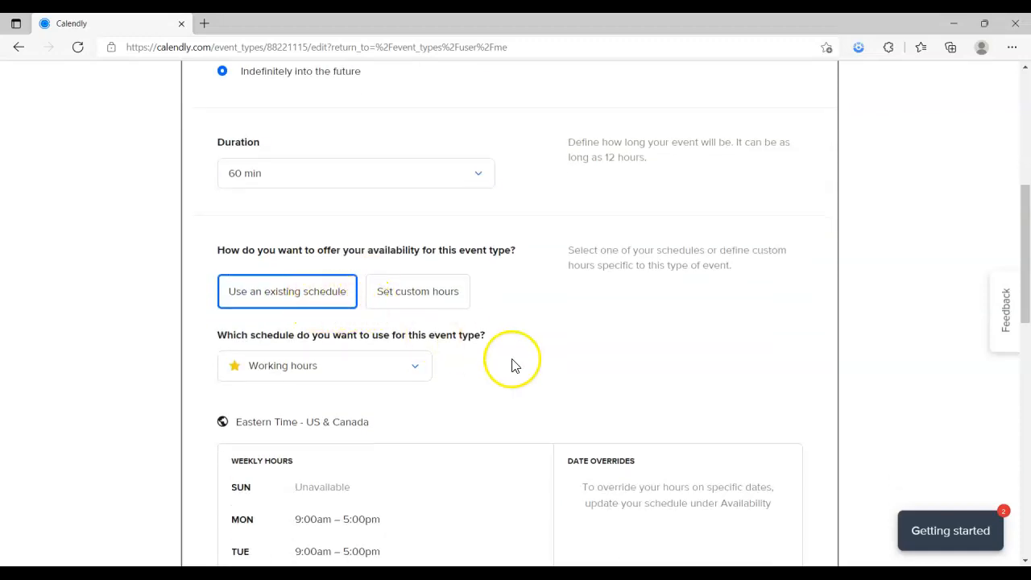
scroll(515, 363, "down", 2)
scroll(360, 419, "down", 1)
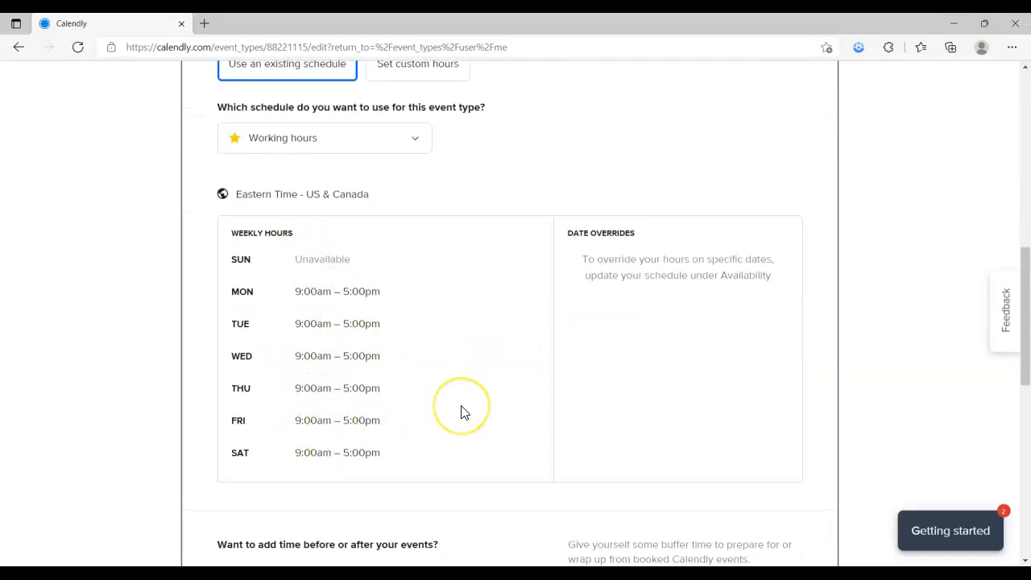
scroll(461, 411, "down", 4)
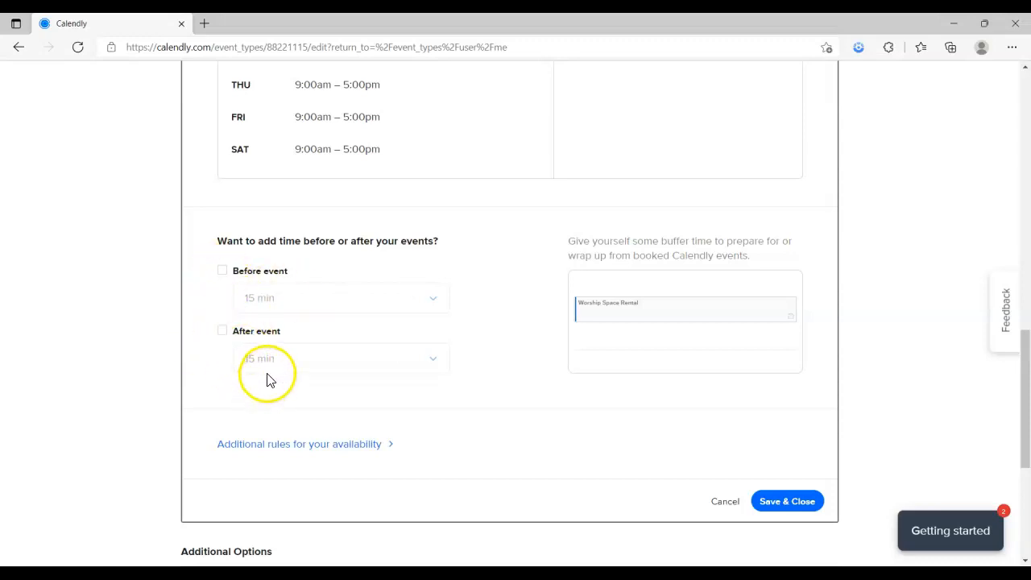
Add 30-minute buffer times before and after the event
left_click(224, 272)
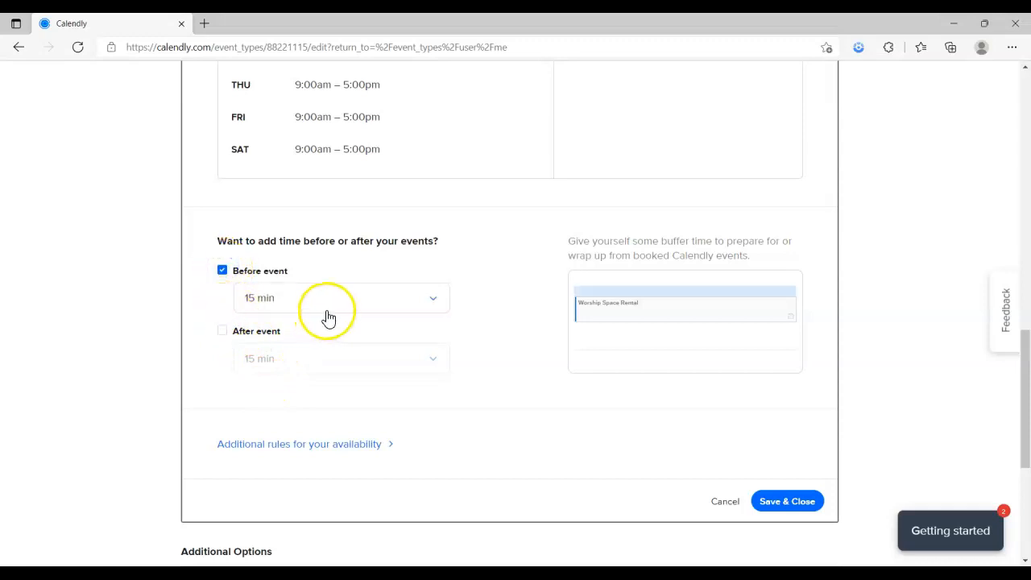
left_click(432, 299)
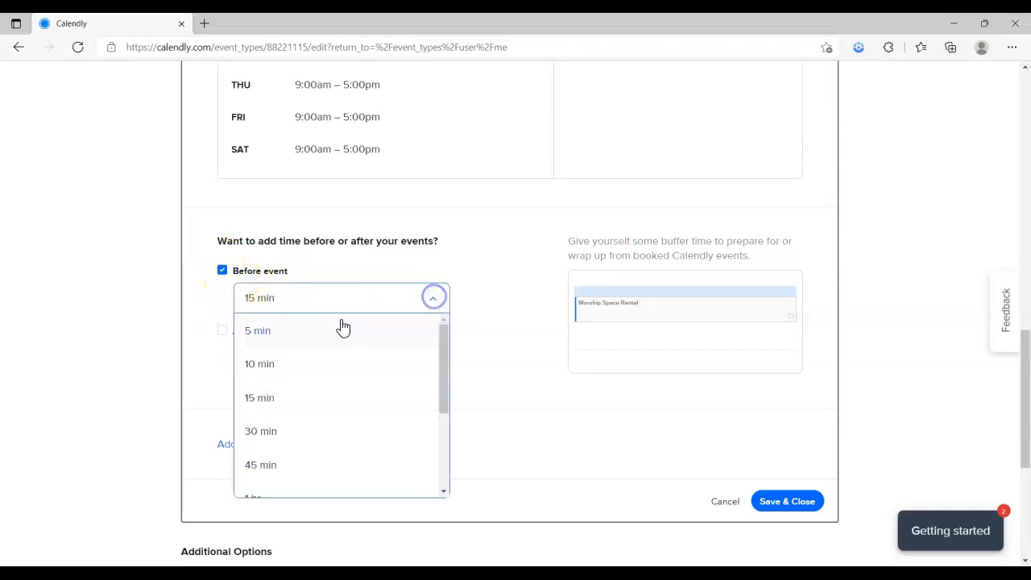
left_click(280, 433)
left_click(222, 333)
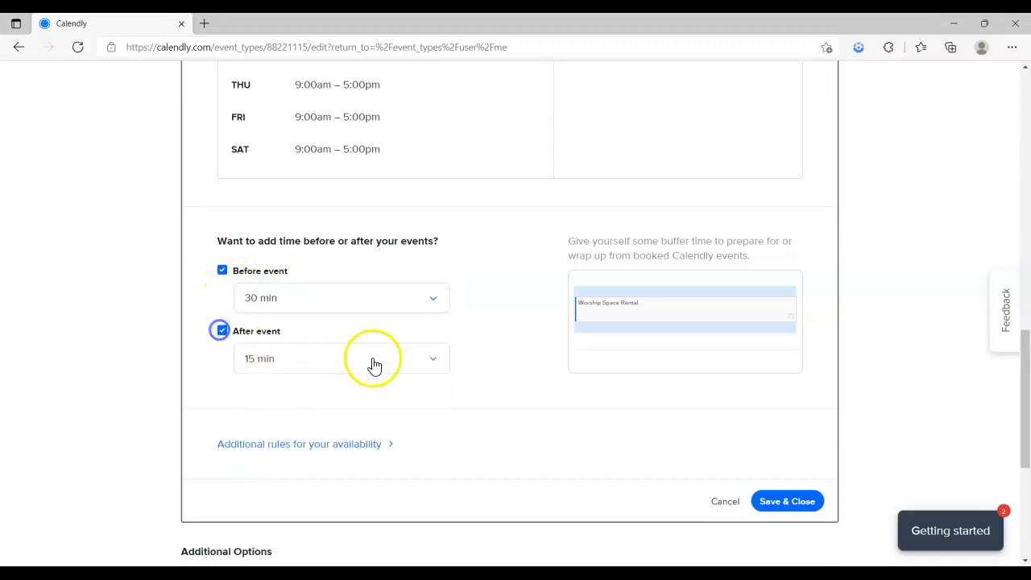
left_click(429, 363)
left_click(265, 486)
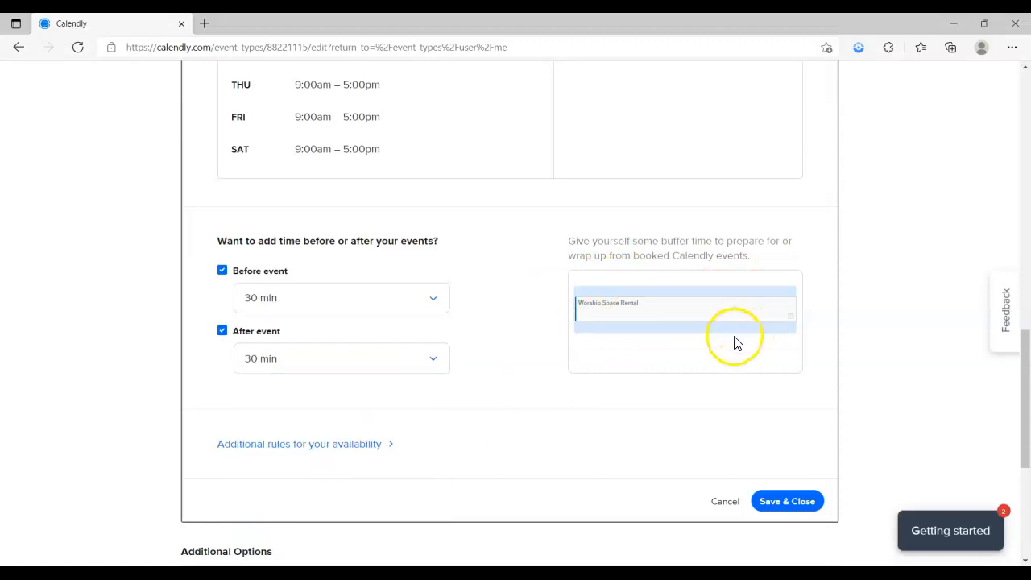
scroll(563, 384, "down", 2)
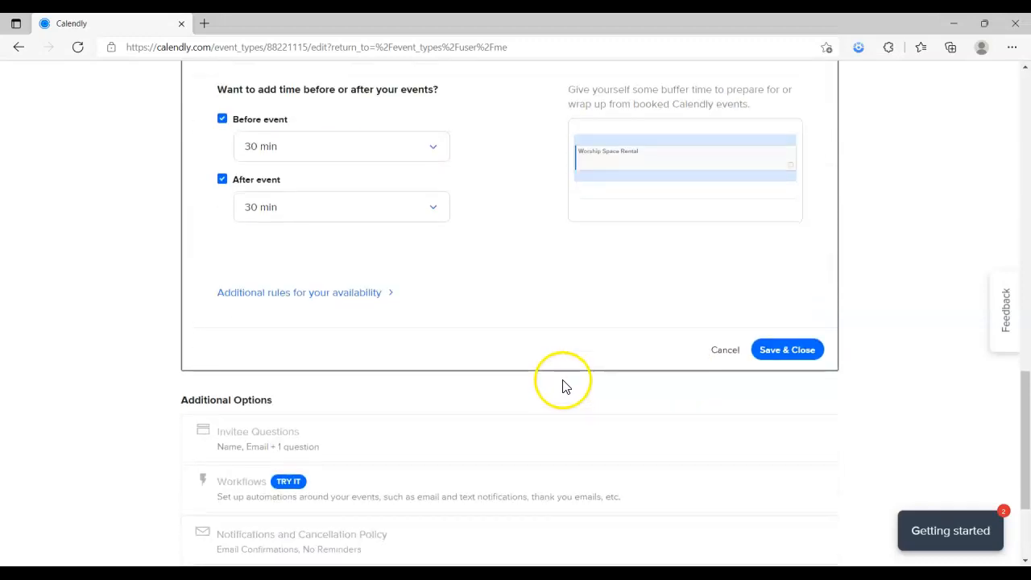
scroll(523, 385, "up", 2)
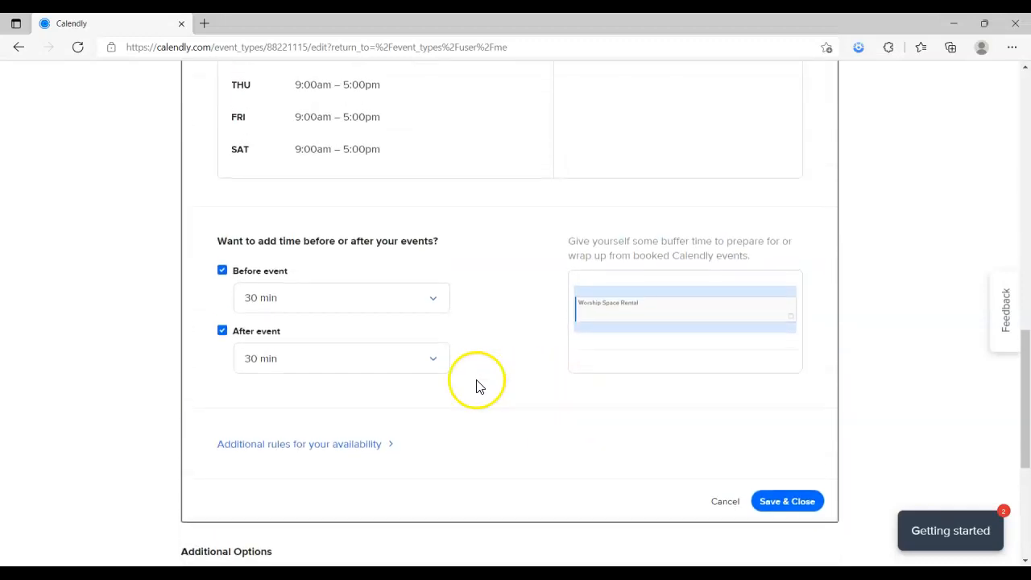
Remove both buffers again and expand the additional availability rules
left_click(222, 270)
left_click(222, 331)
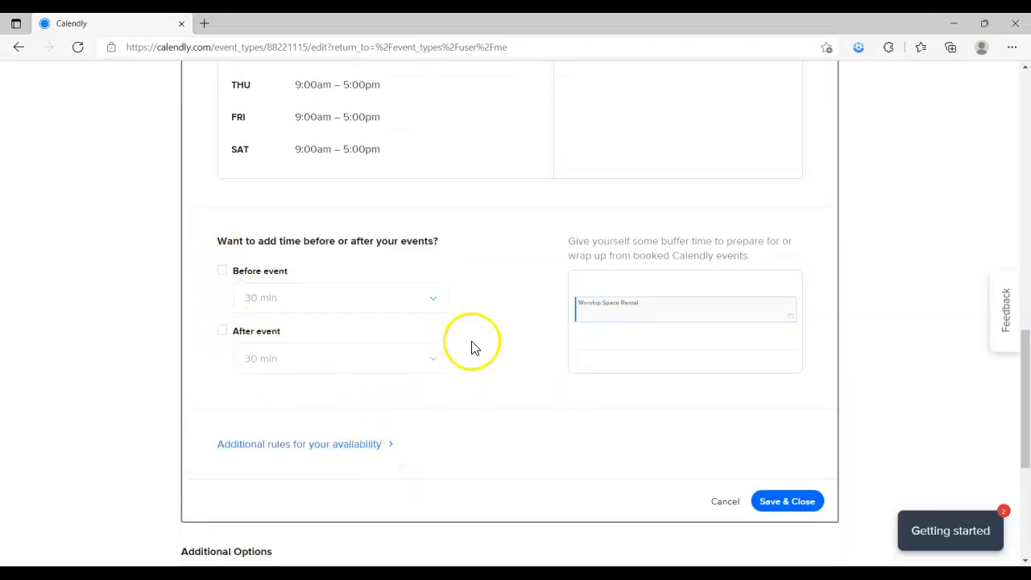
left_click(390, 448)
Change the start time increments from 30 min to 60 min
scroll(409, 421, "down", 3)
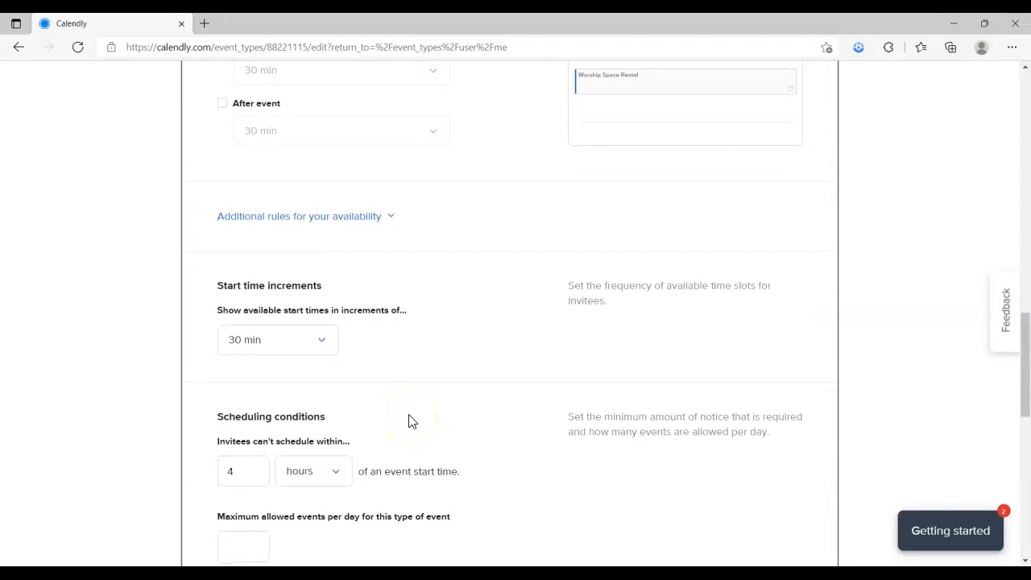
scroll(408, 420, "down", 1)
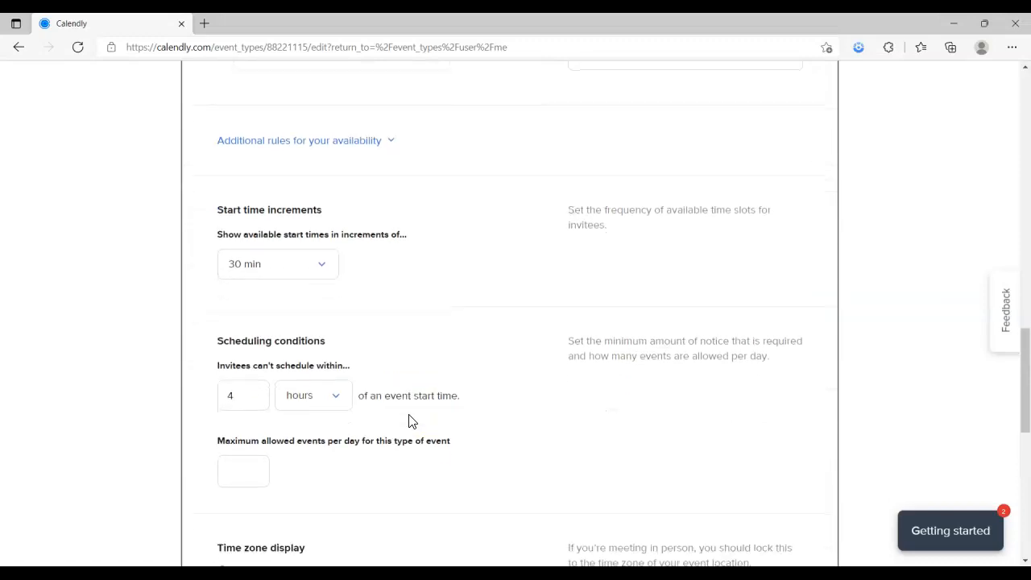
left_click(320, 265)
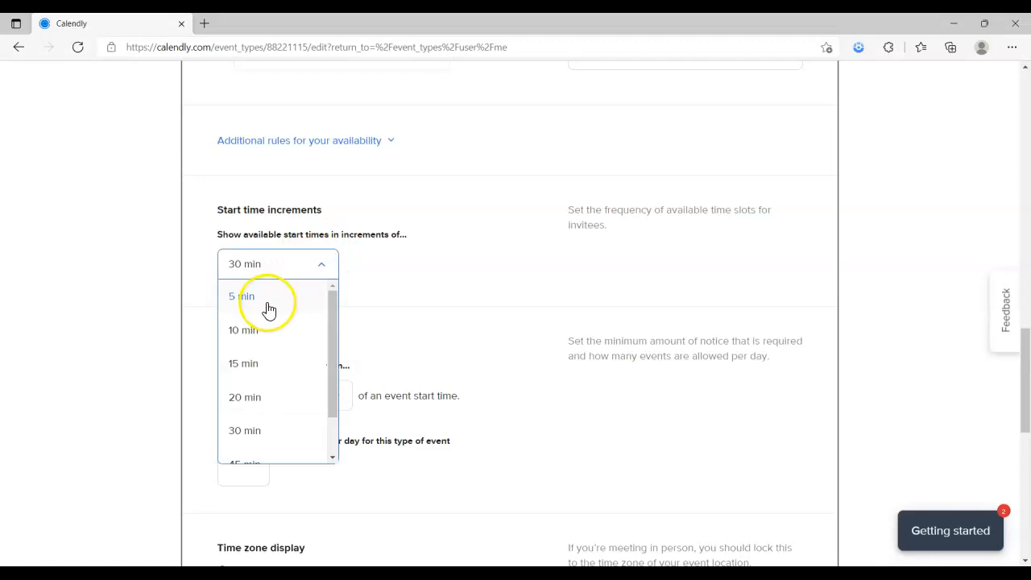
scroll(245, 423, "down", 1)
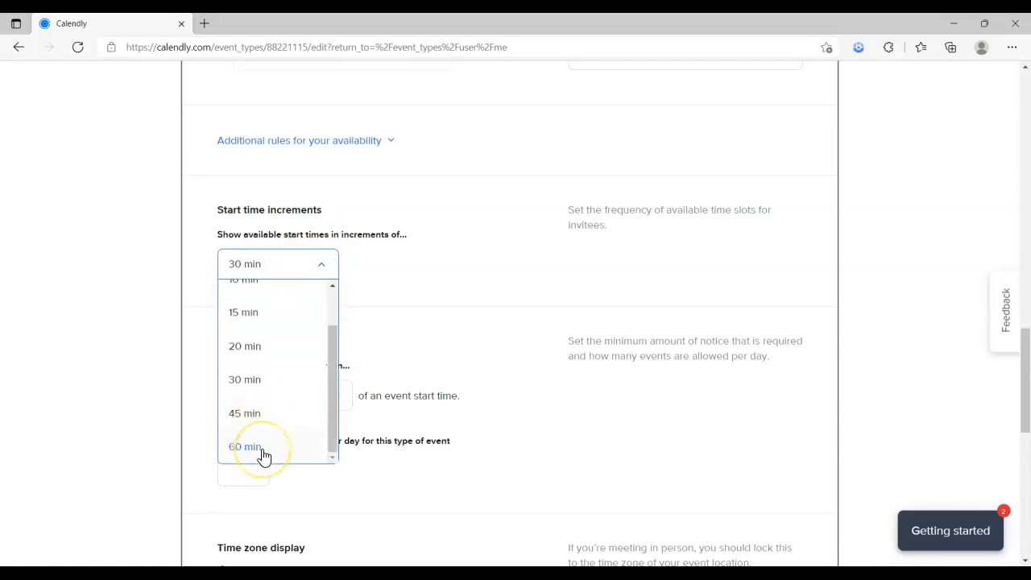
left_click(263, 456)
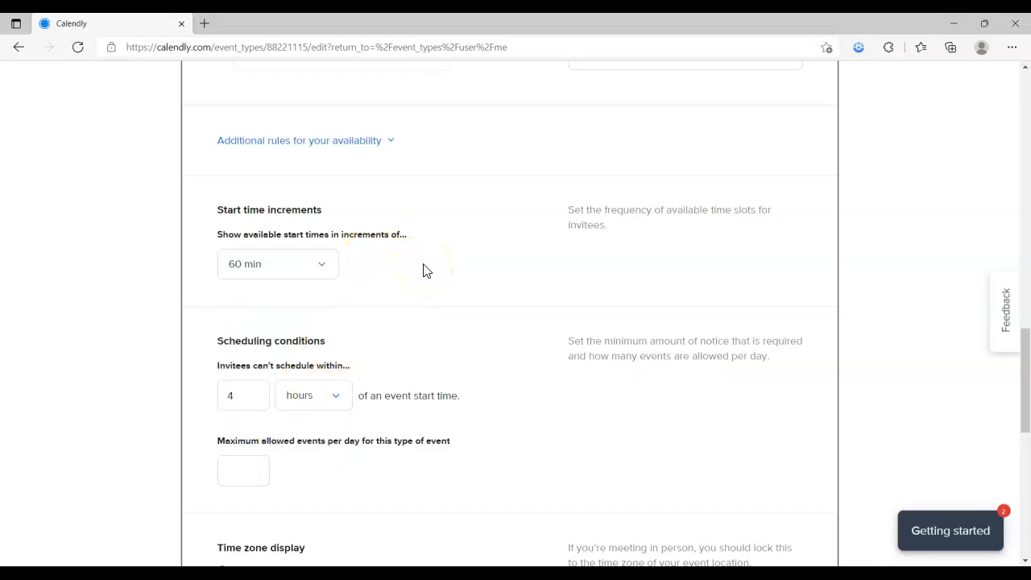
scroll(423, 273, "down", 2)
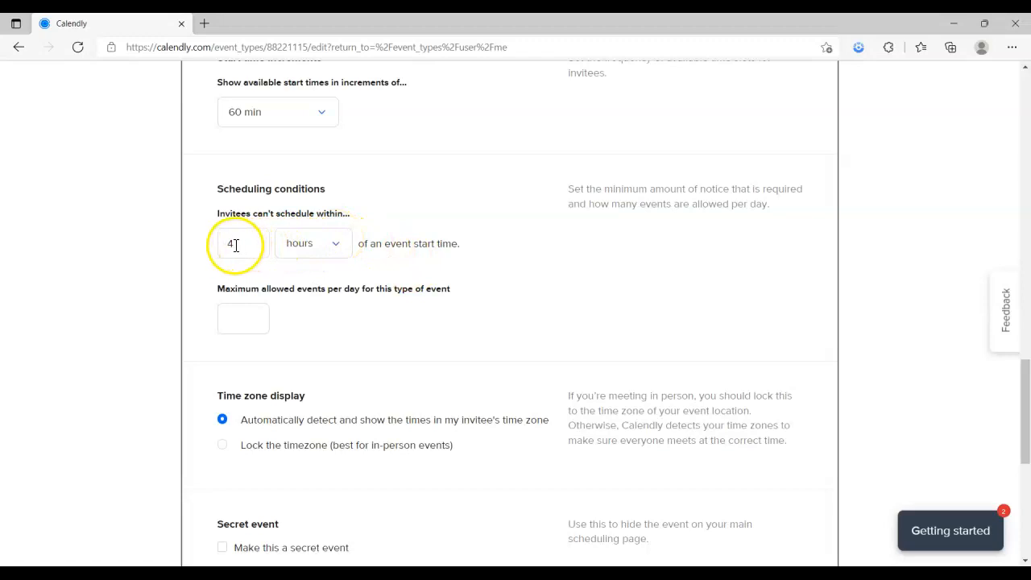
Set the minimum scheduling notice to 2 days instead of 4 hours
left_click(338, 245)
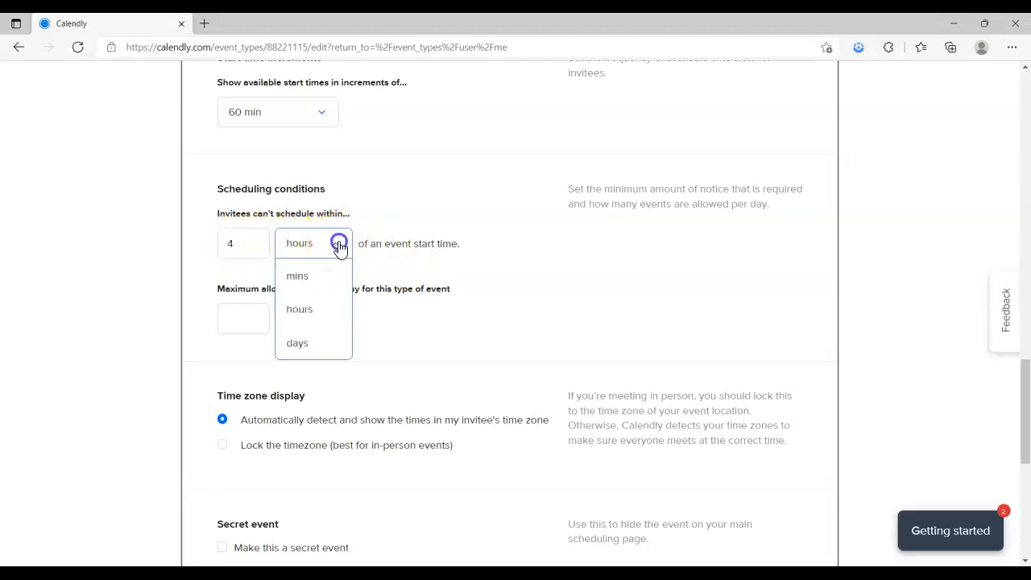
left_click(298, 344)
left_click_drag(262, 243, 309, 246)
type("22")
left_click(399, 224)
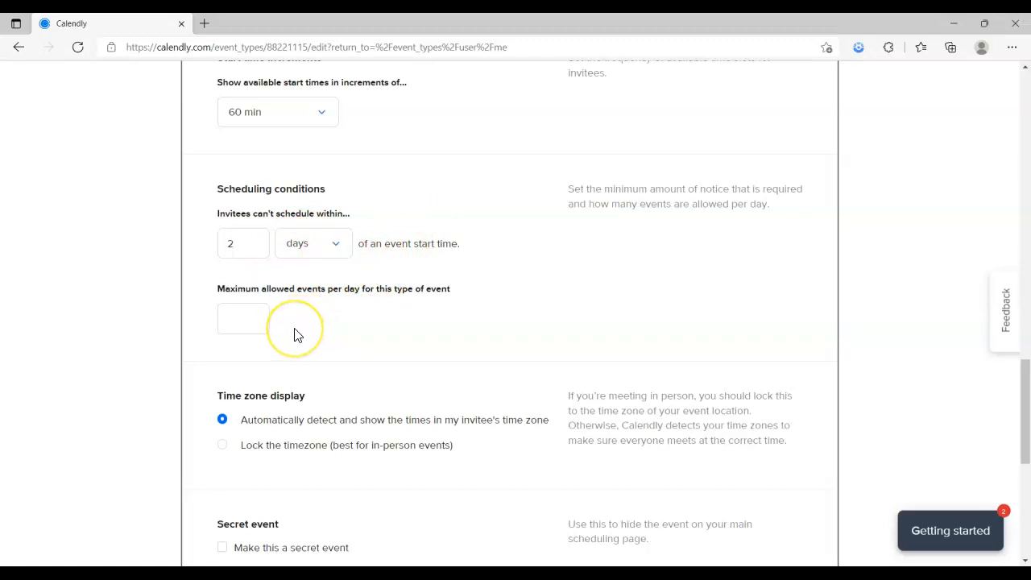
left_click(250, 319)
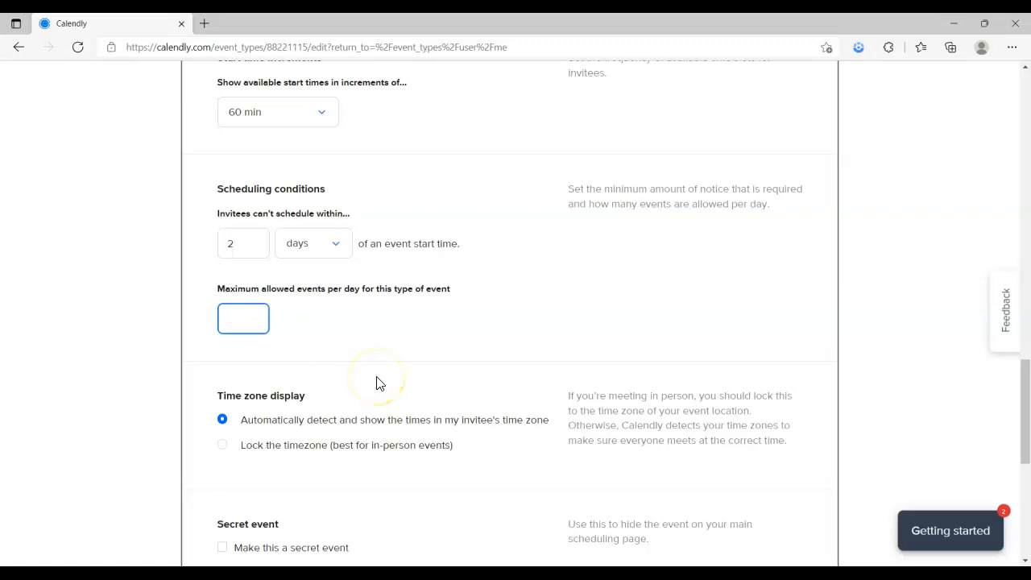
scroll(377, 380, "down", 2)
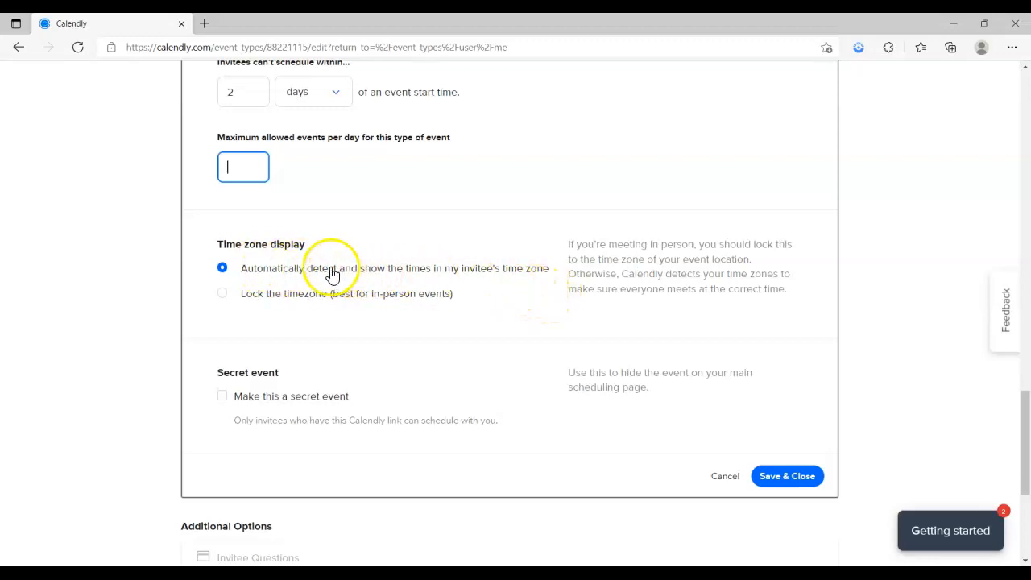
Select 'Lock the timezone', leave the event non-secret, and save the 60 min, Indefinitely settings
left_click(222, 293)
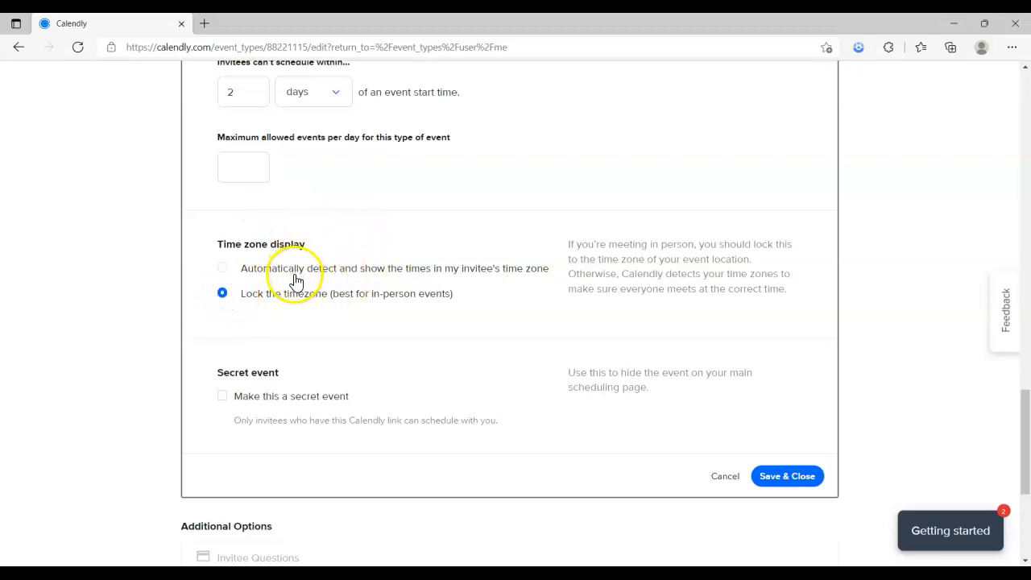
scroll(279, 352, "down", 2)
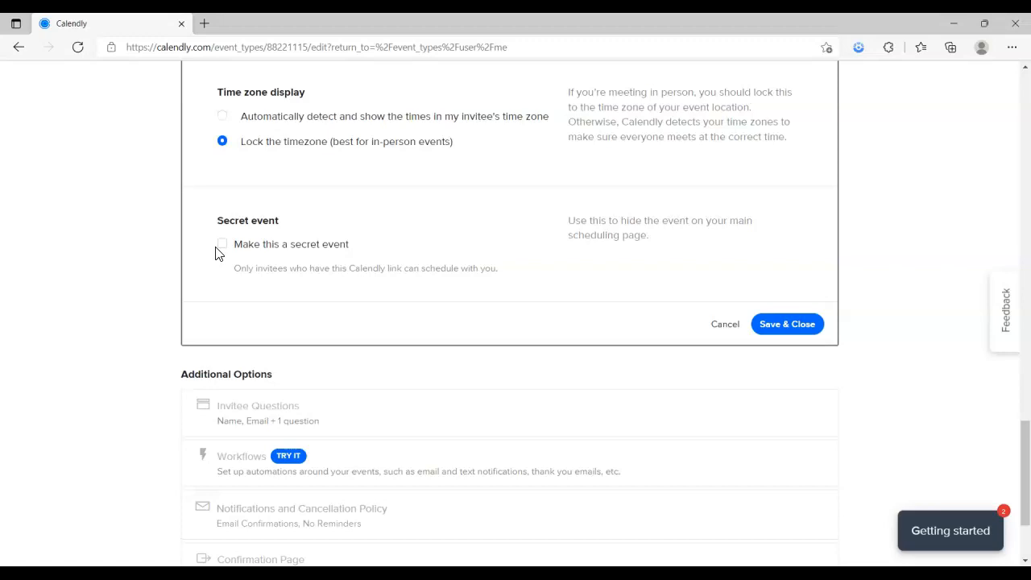
scroll(215, 254, "up", 7)
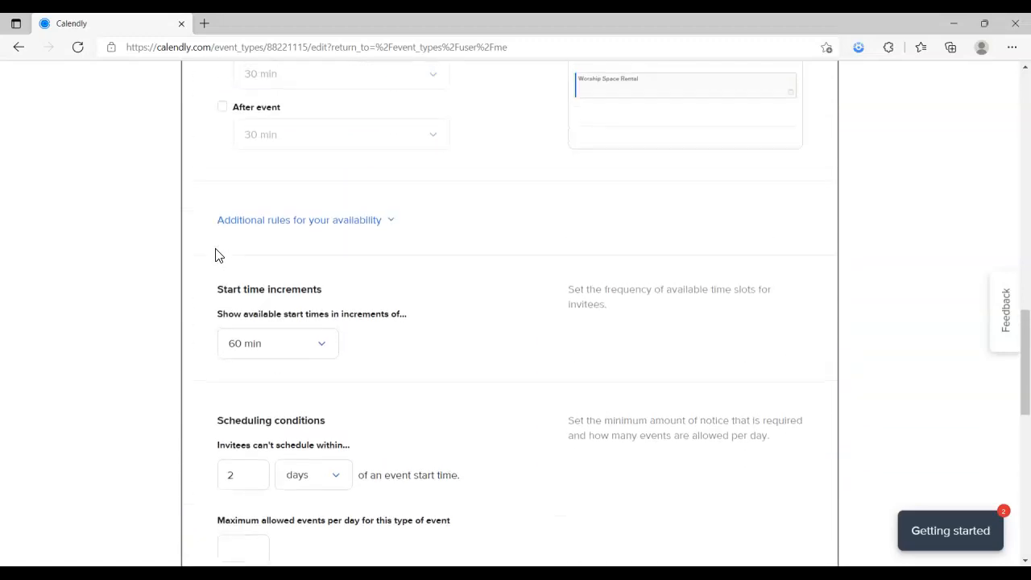
scroll(215, 255, "down", 7)
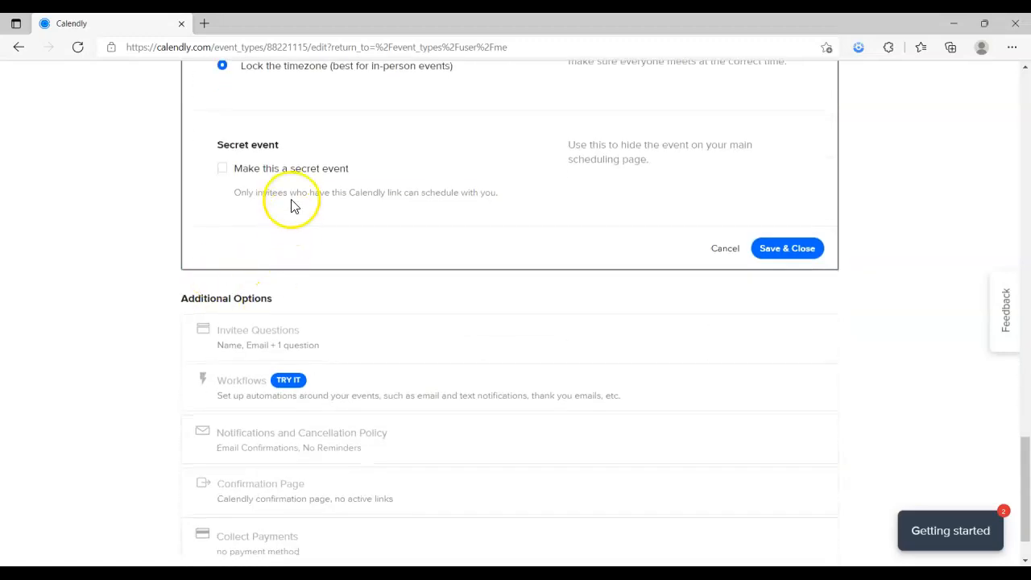
left_click(223, 169)
left_click(222, 173)
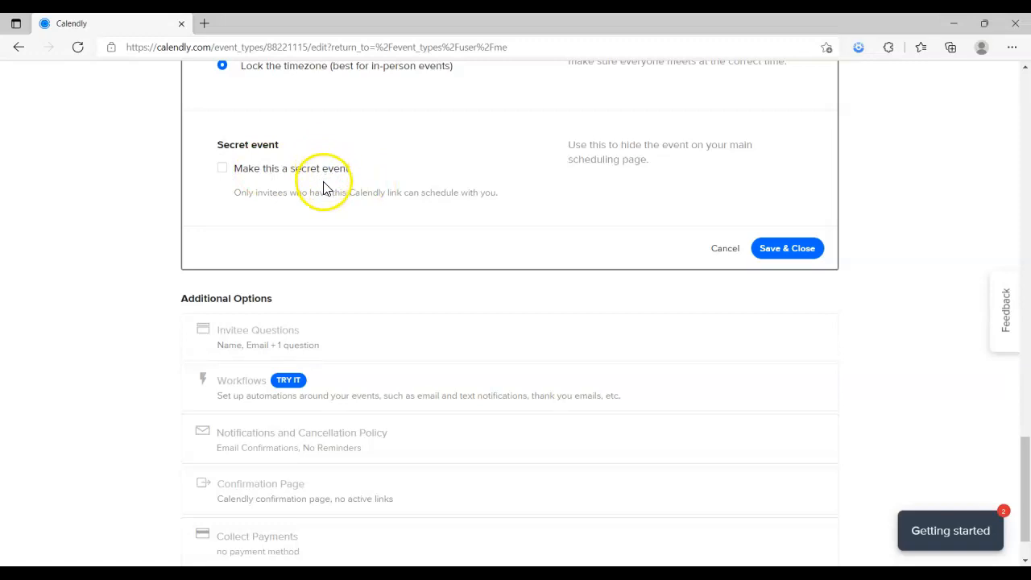
left_click(797, 251)
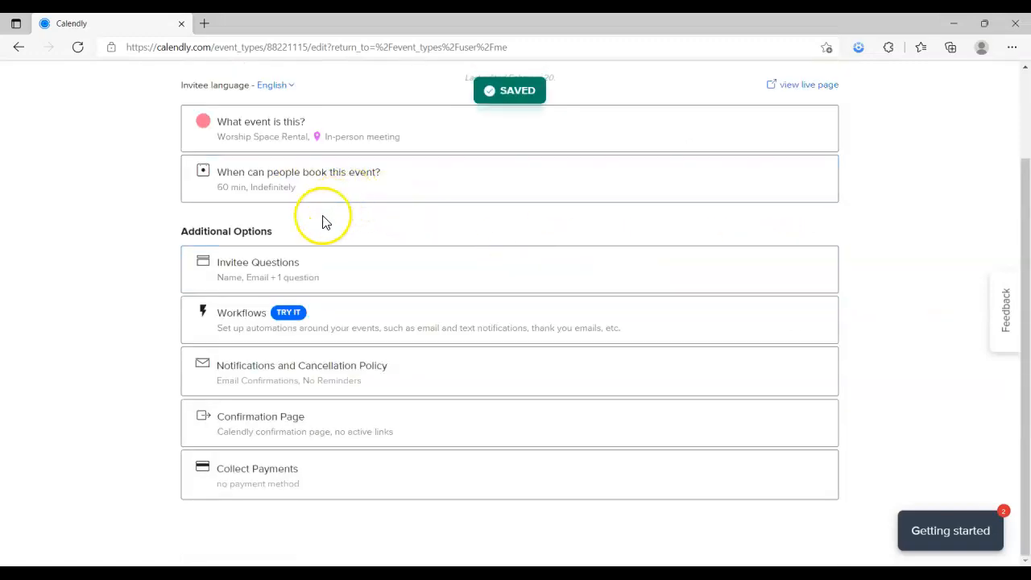
Expand Invitee Questions to review required Name, Email and the existing preparation question
left_click(335, 268)
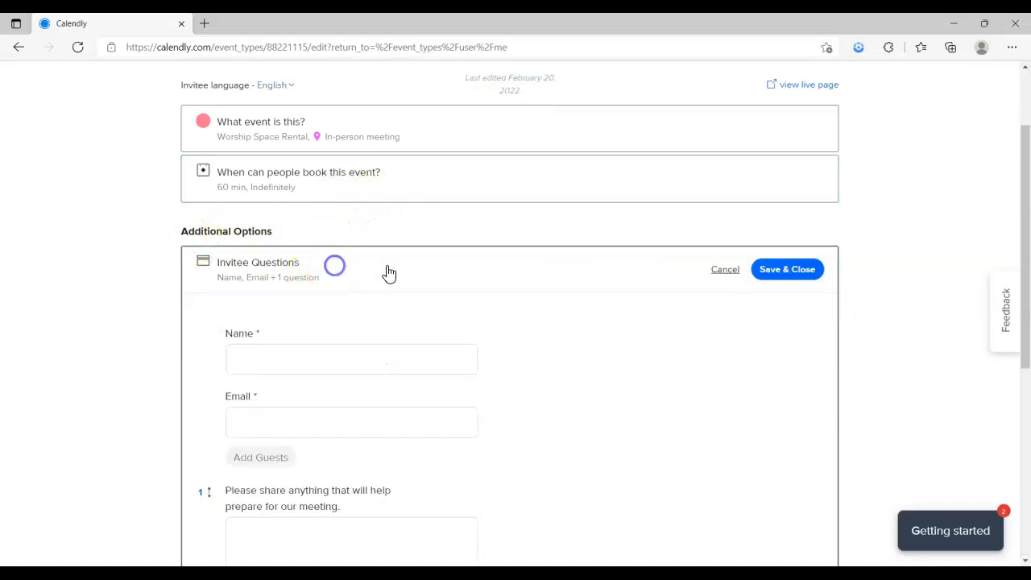
scroll(547, 286, "down", 1)
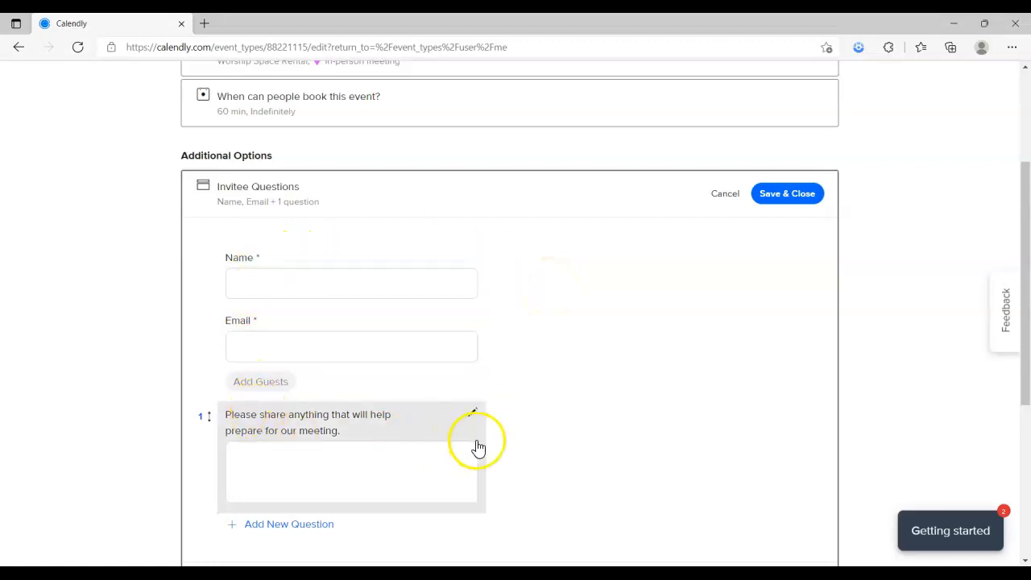
scroll(478, 445, "down", 2)
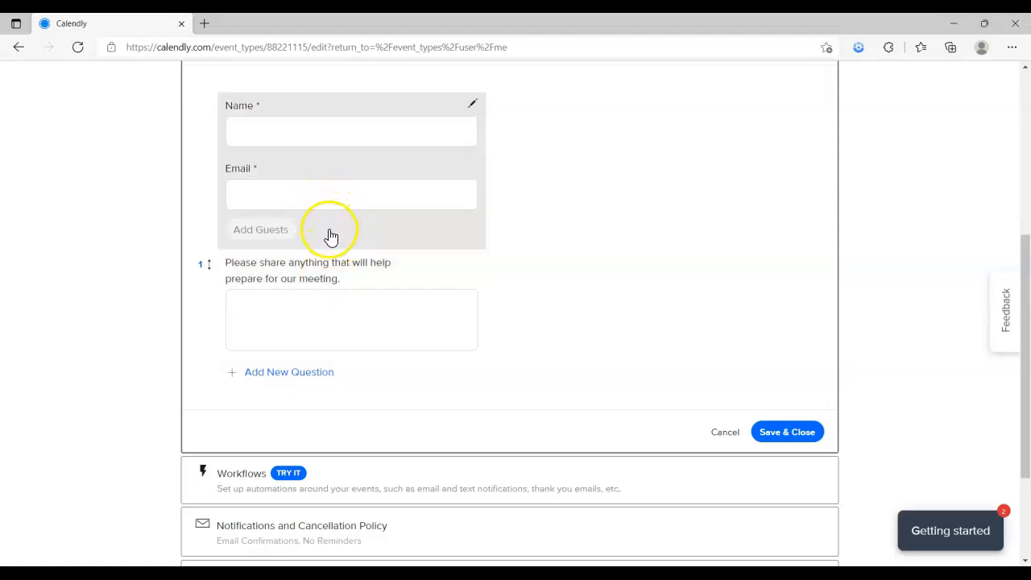
scroll(325, 262, "up", 1)
scroll(322, 265, "up", 1)
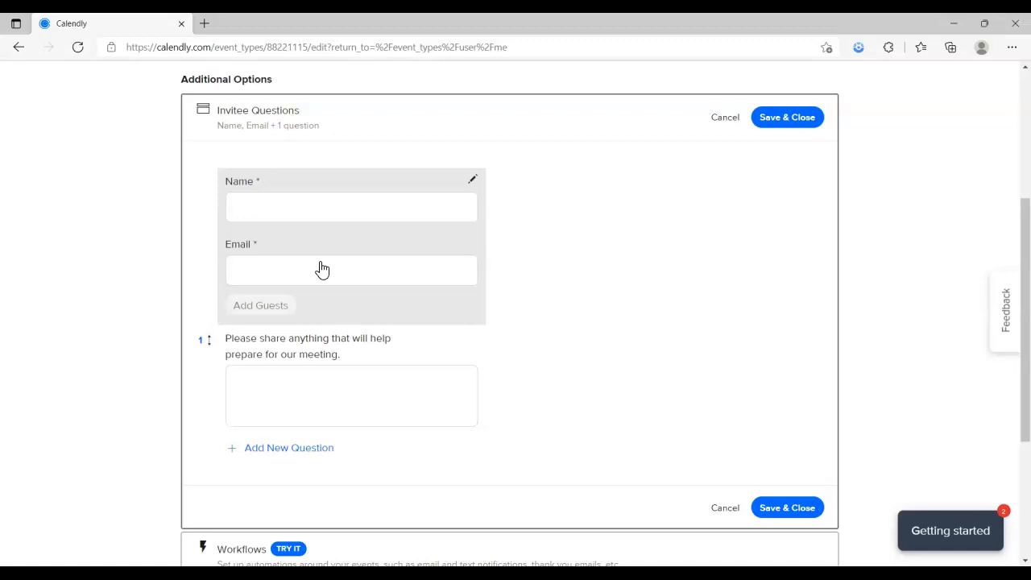
Add a required question 'Have you been in contact with anyone who has tested positive for covid in the past 14 days'
left_click(266, 448)
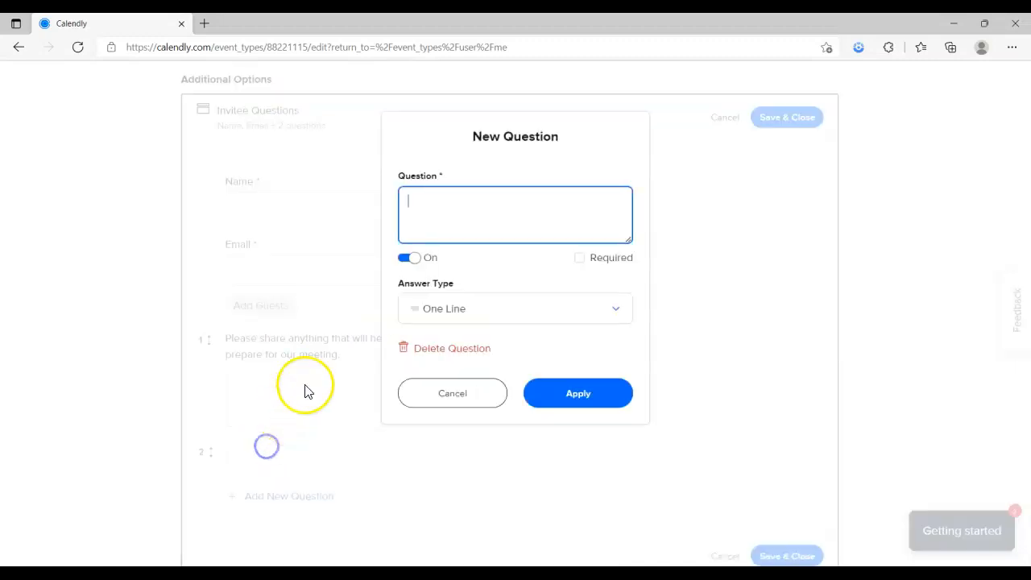
left_click(477, 216)
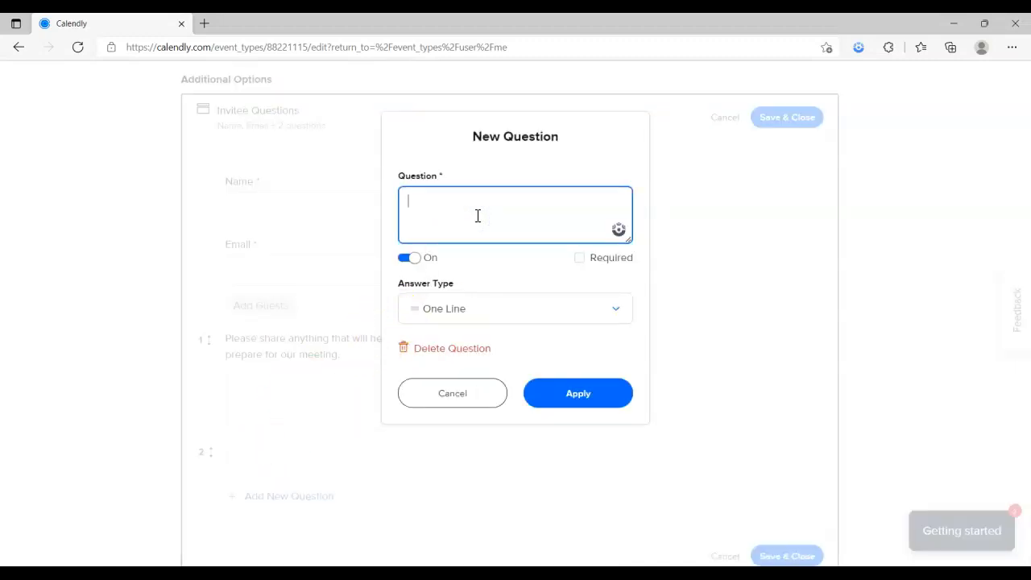
type("Have you been in contact with anyone who has tested ")
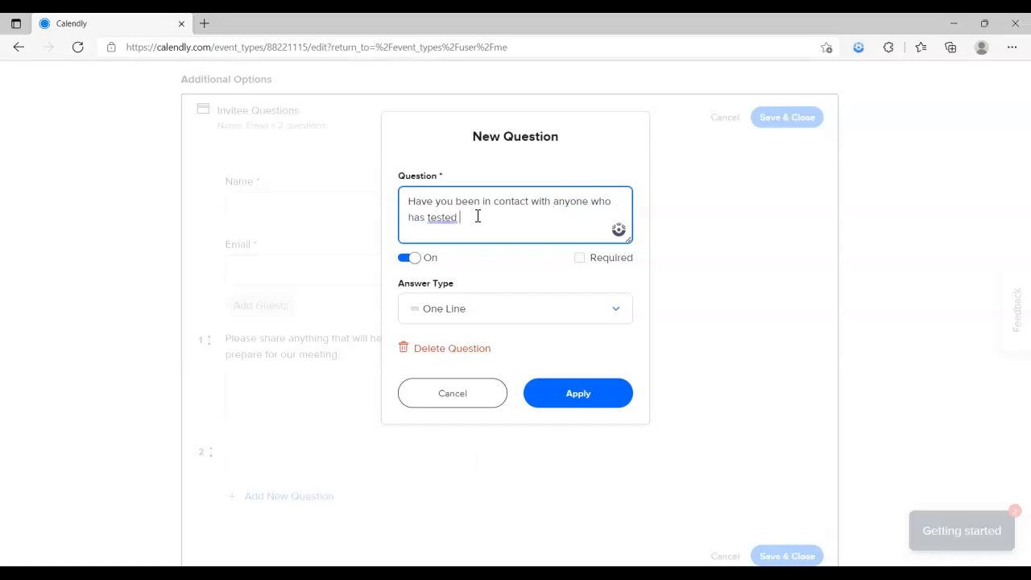
type("positive for covid in the past 14 da")
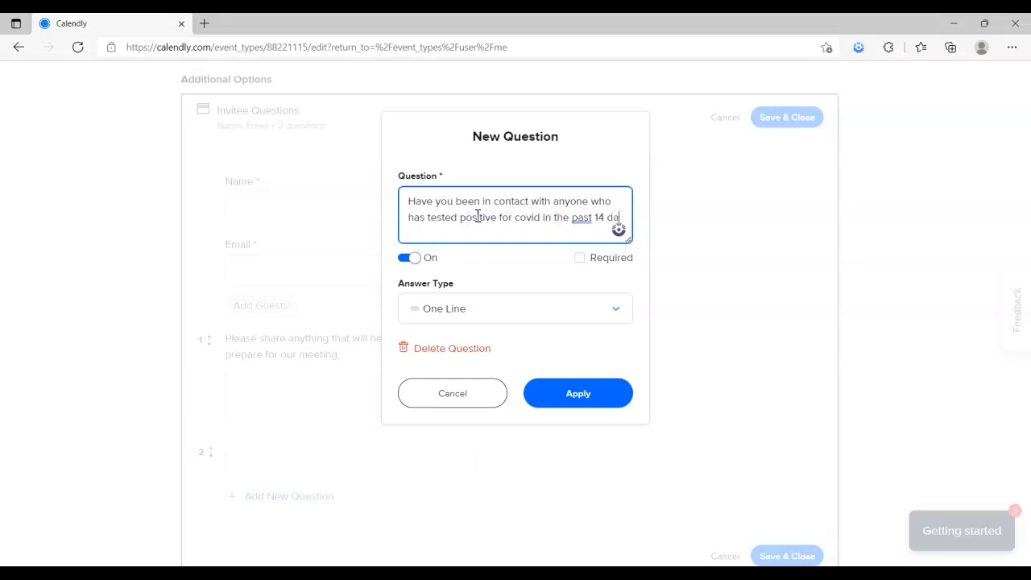
type("ys")
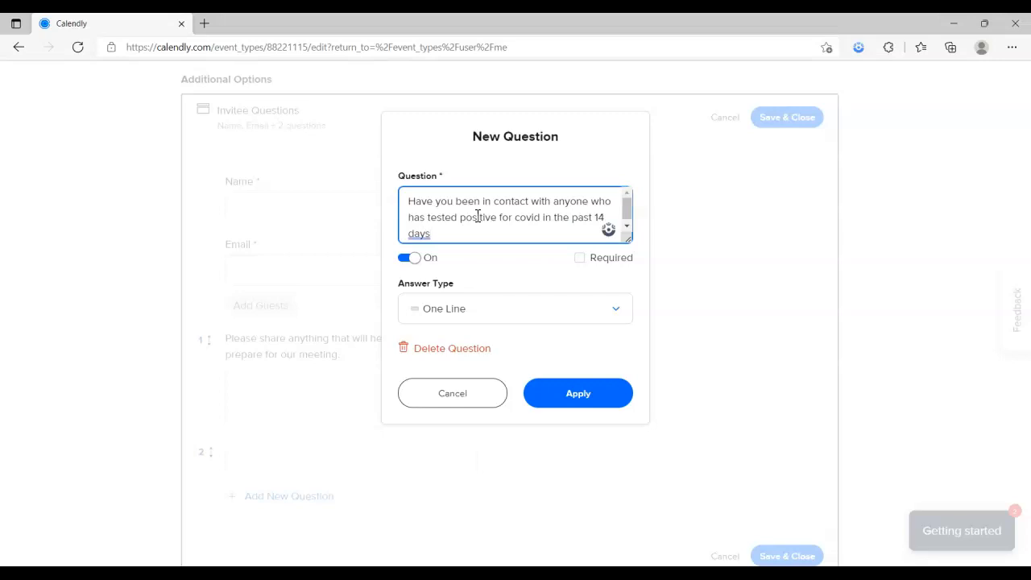
left_click(579, 258)
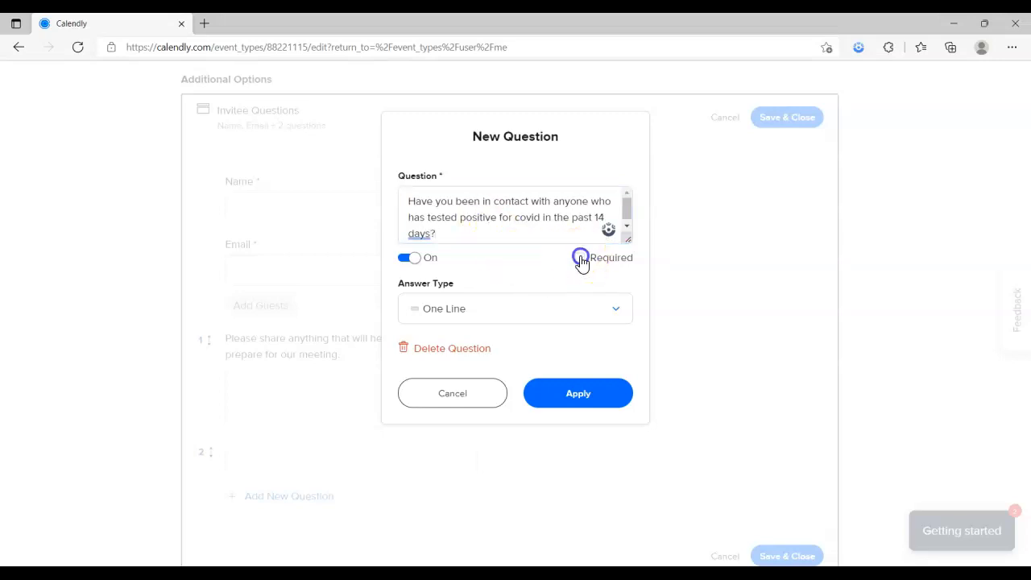
Make it Radio Buttons with answers Yes and No, remove Answer 3, and apply
left_click(464, 318)
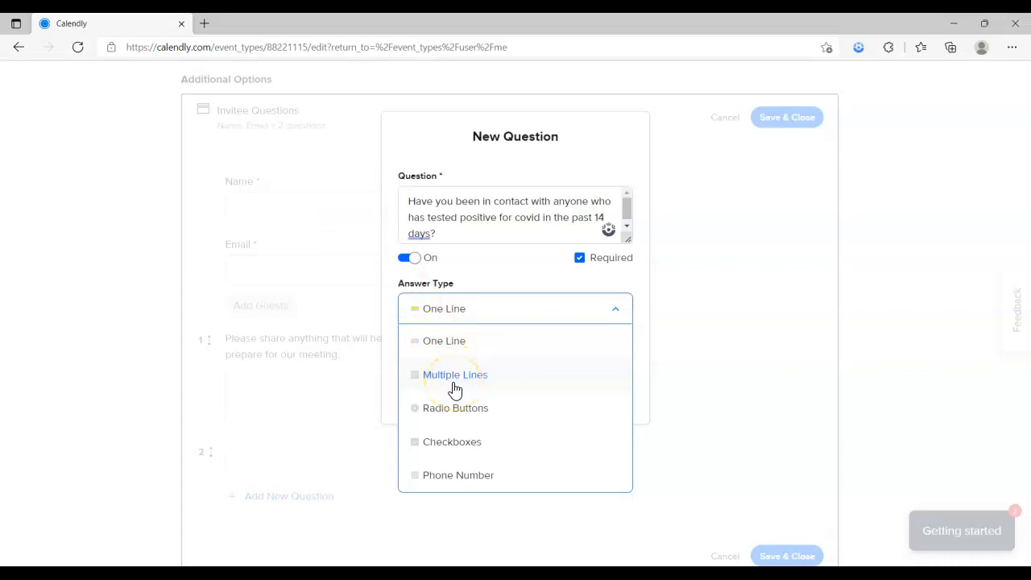
left_click(452, 409)
left_click(420, 450)
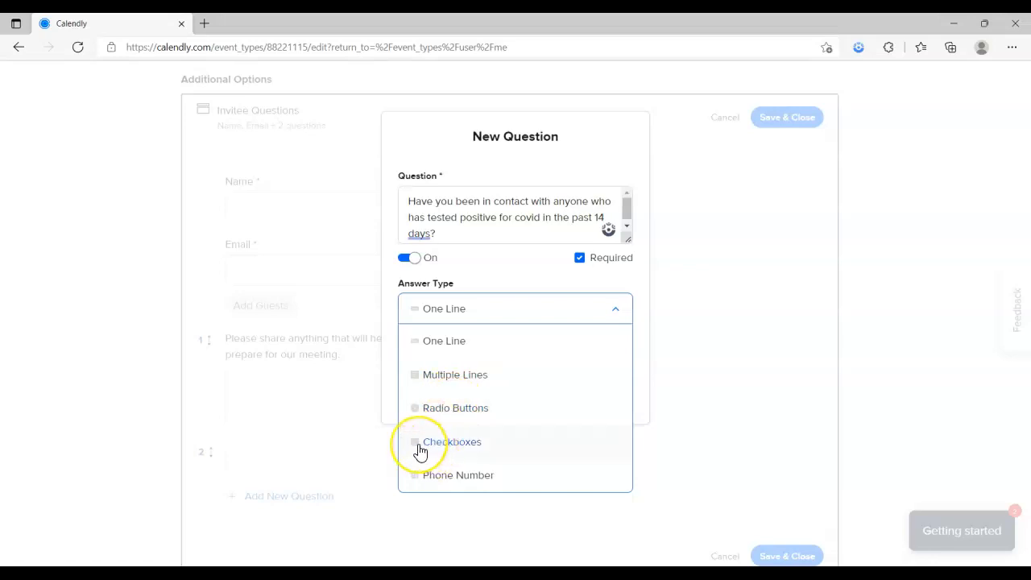
left_click(416, 475)
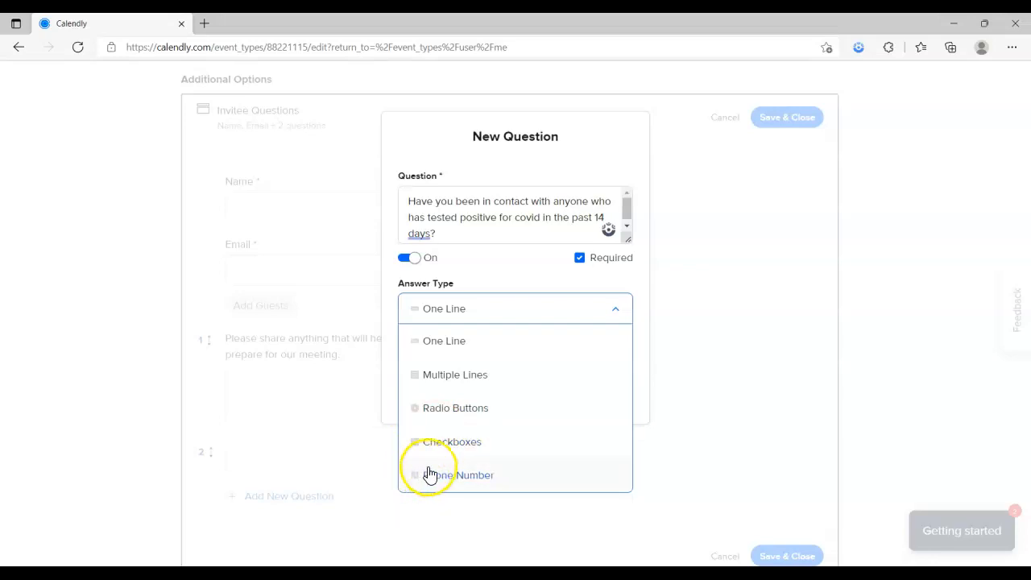
left_click(455, 413)
left_click(465, 393)
type("Yes")
key("Tab")
key("Tab")
key("Tab")
type("No")
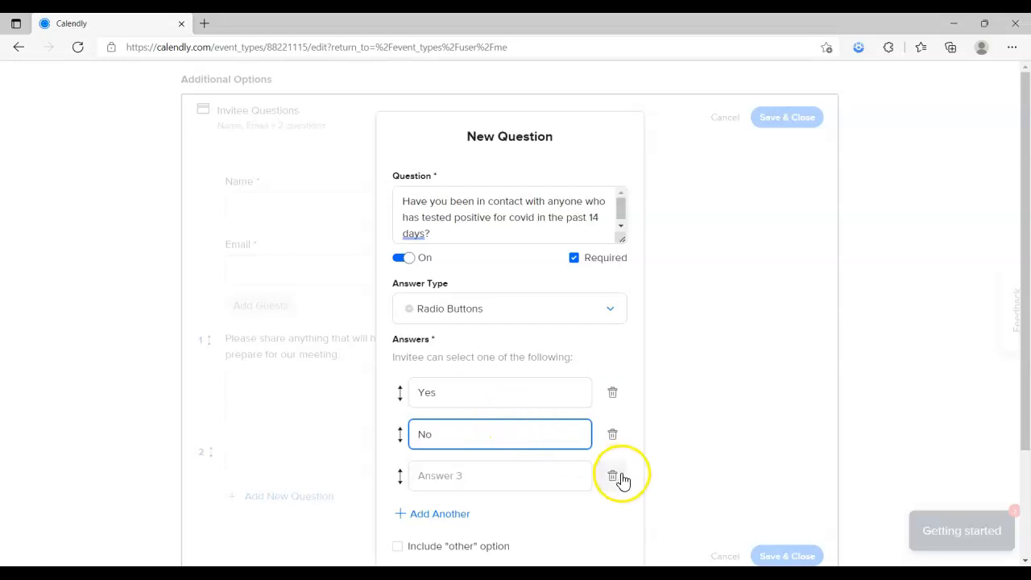
left_click(613, 475)
scroll(608, 481, "down", 1)
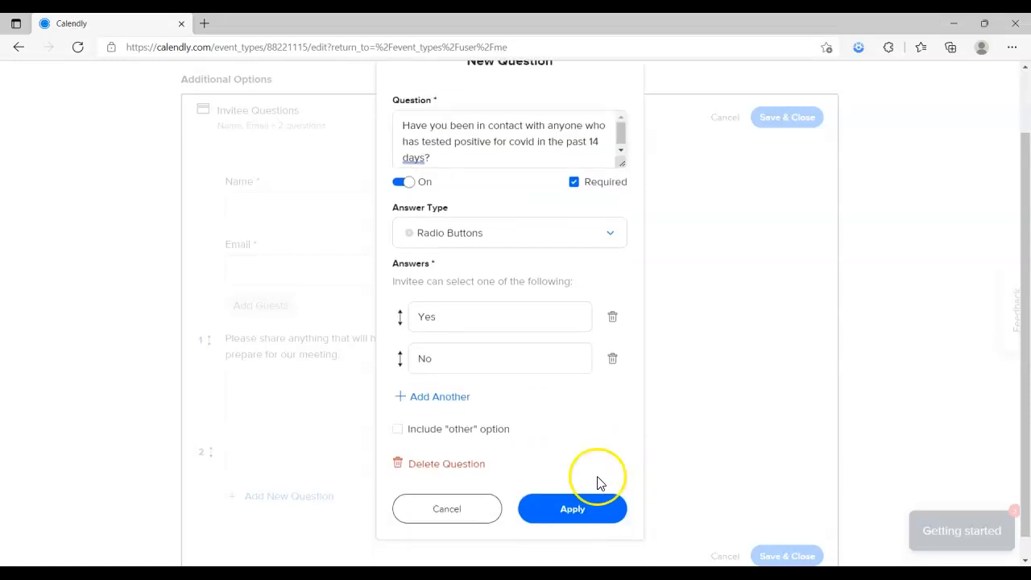
left_click(564, 515)
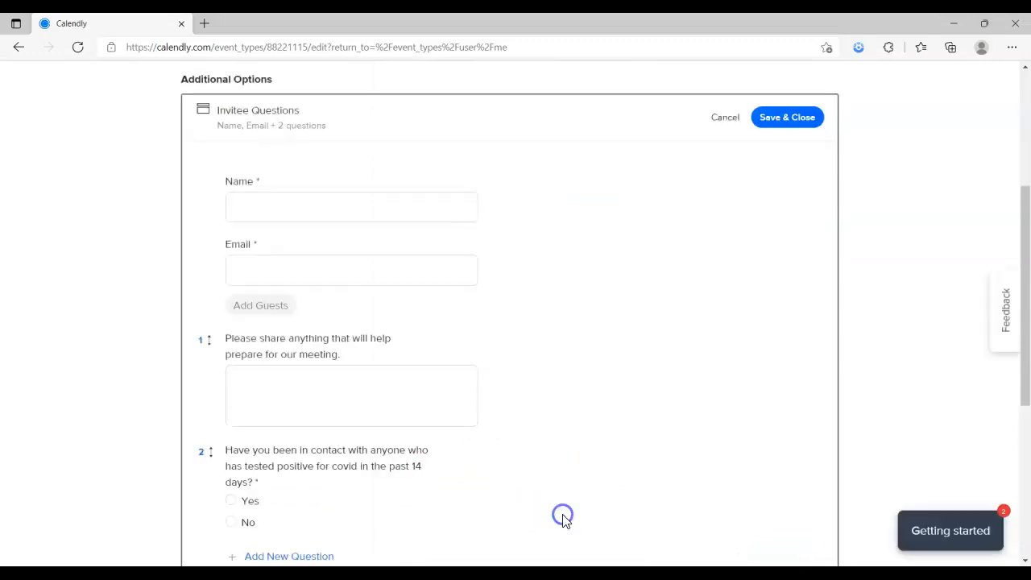
Turn off 'Allow invitees to add additional guests' on the Name question
scroll(432, 387, "down", 1)
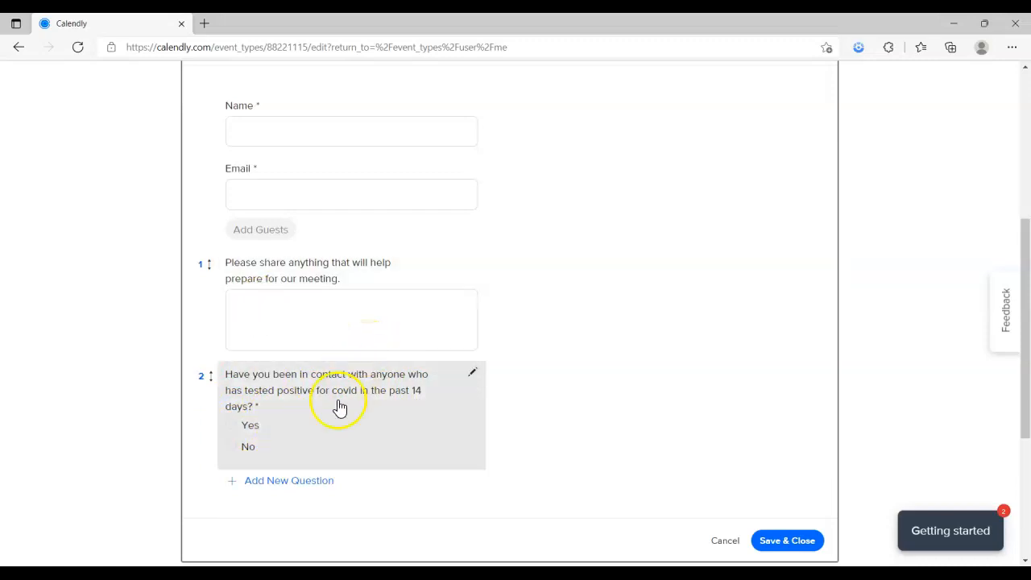
scroll(291, 441, "up", 2)
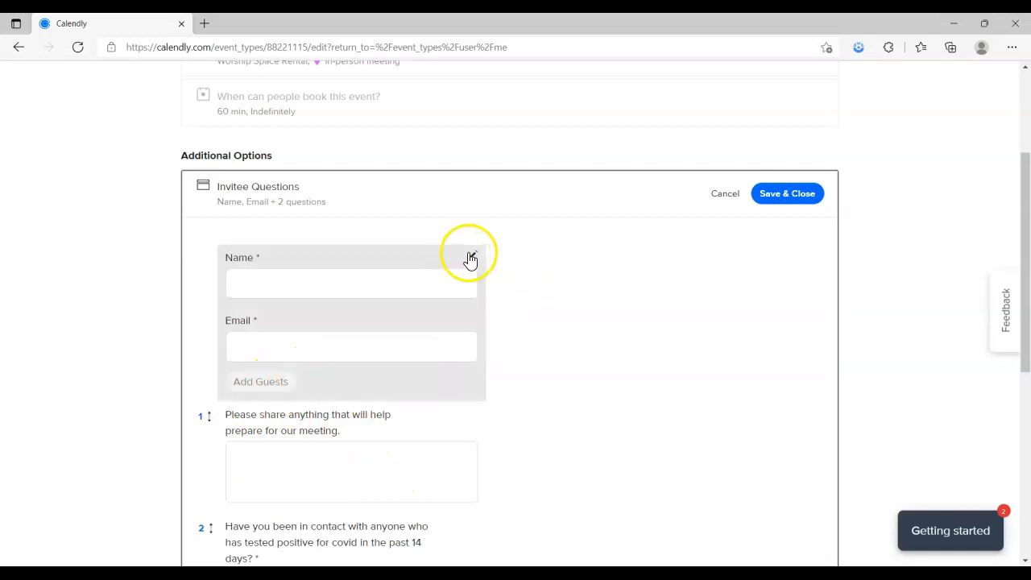
left_click(472, 256)
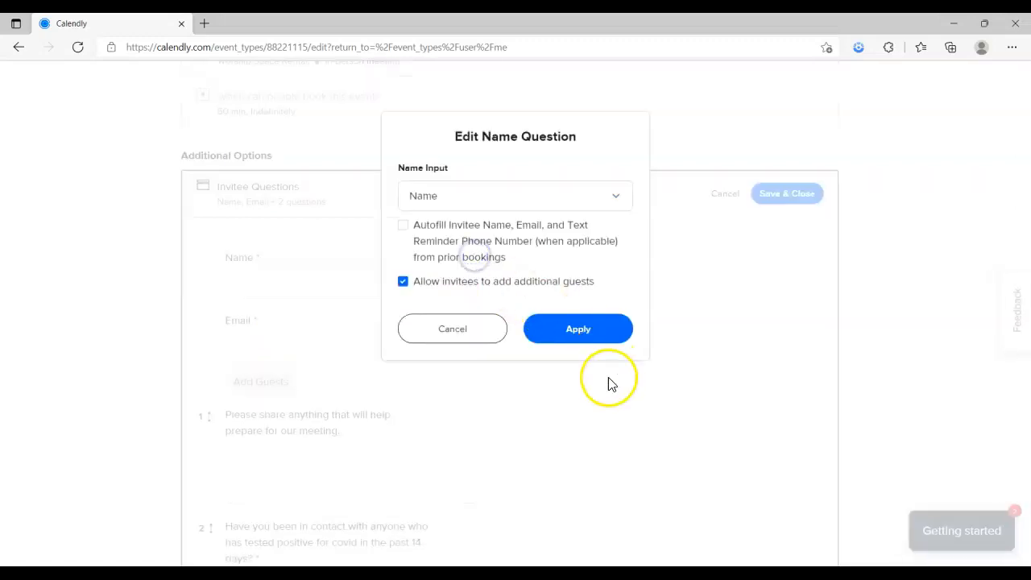
left_click(404, 282)
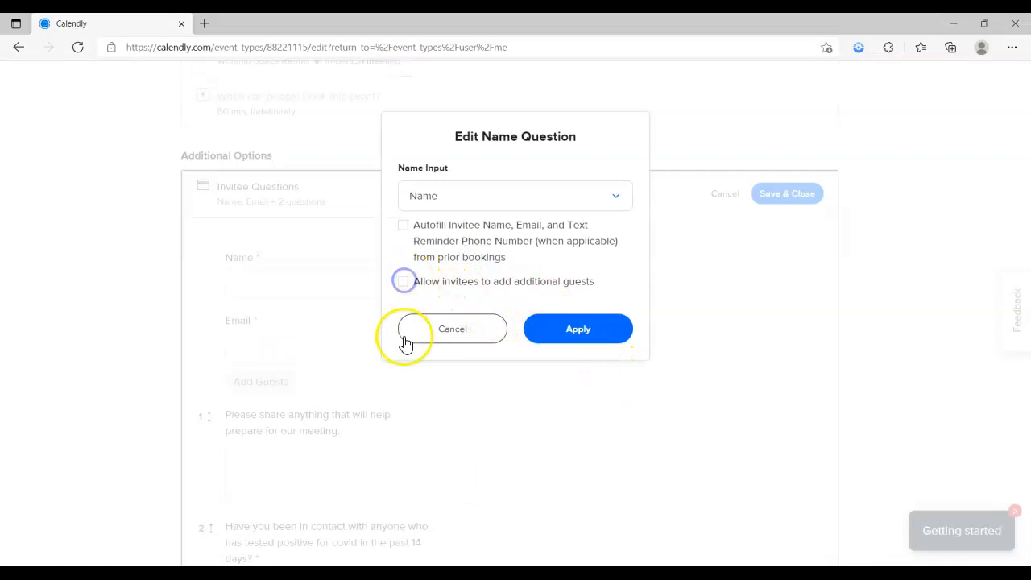
left_click(578, 331)
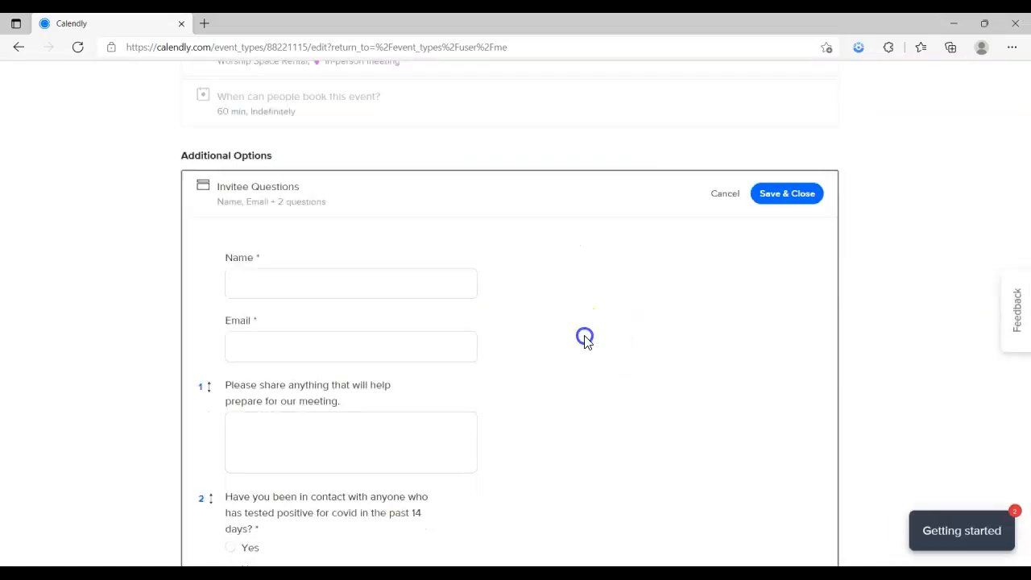
Delete the meeting-prep question and save the invitee questions
scroll(466, 439, "down", 2)
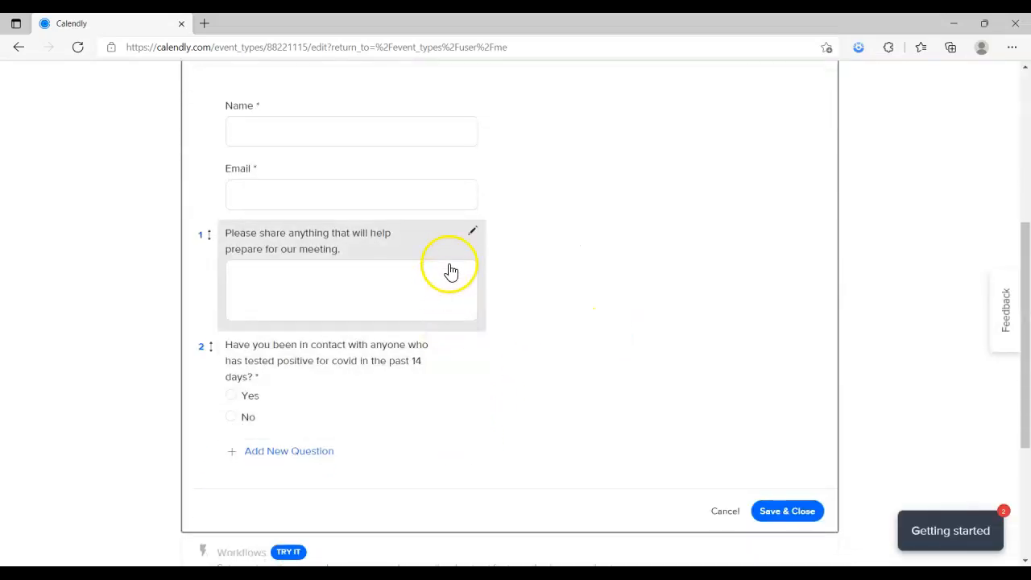
left_click(472, 234)
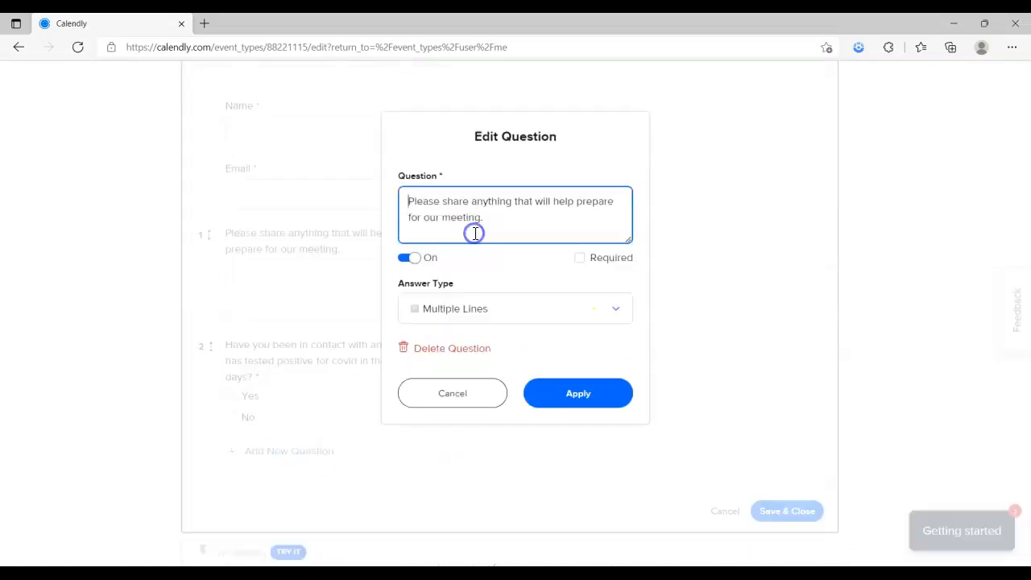
left_click(439, 349)
left_click(777, 400)
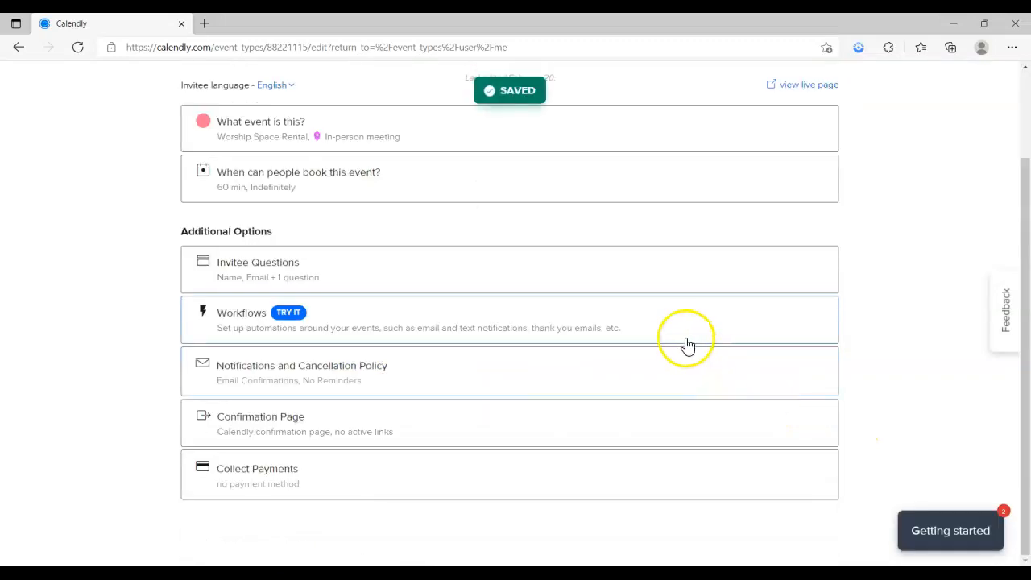
left_click(304, 267)
scroll(318, 405, "down", 1)
scroll(319, 403, "down", 1)
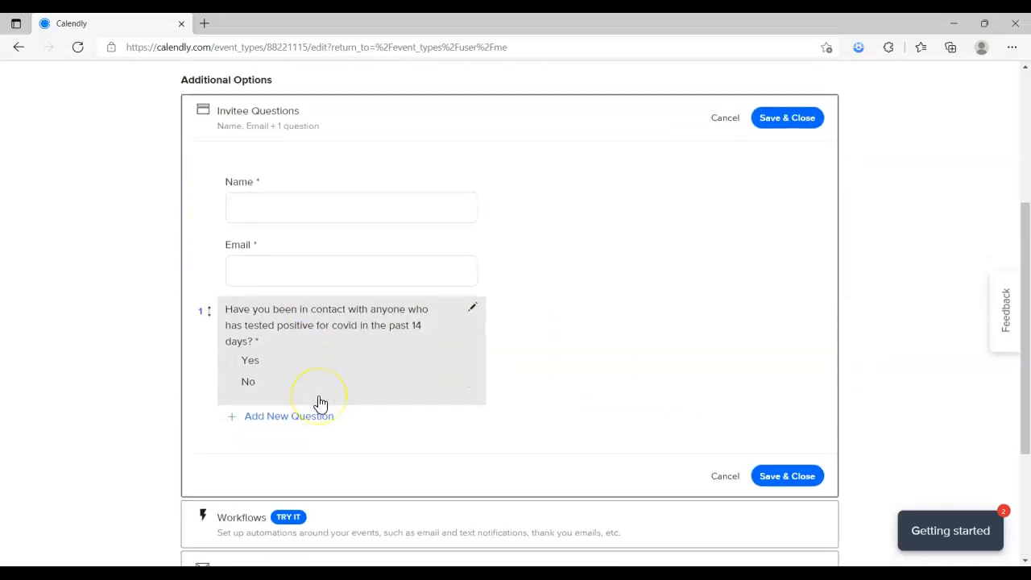
left_click(795, 121)
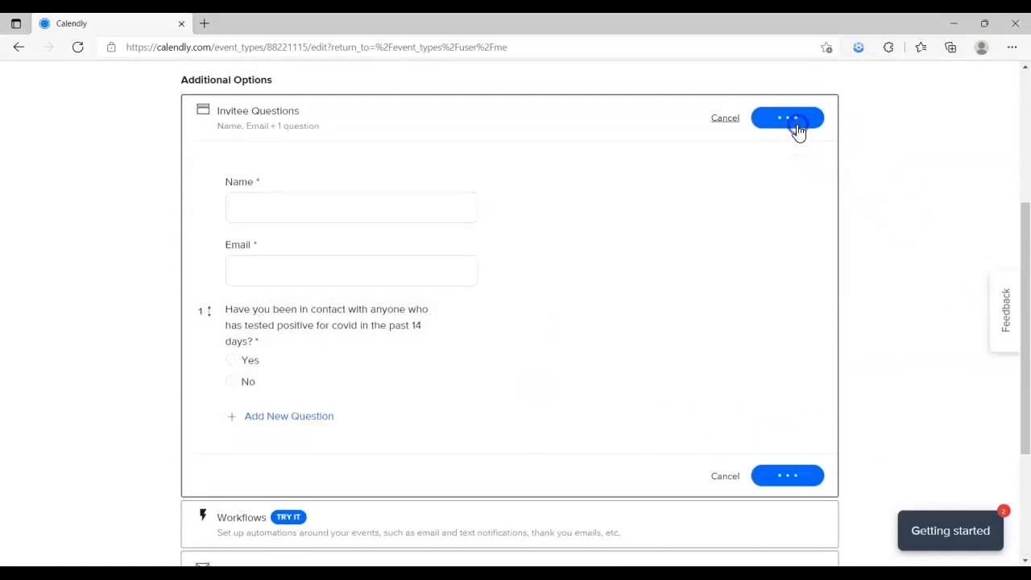
left_click(369, 320)
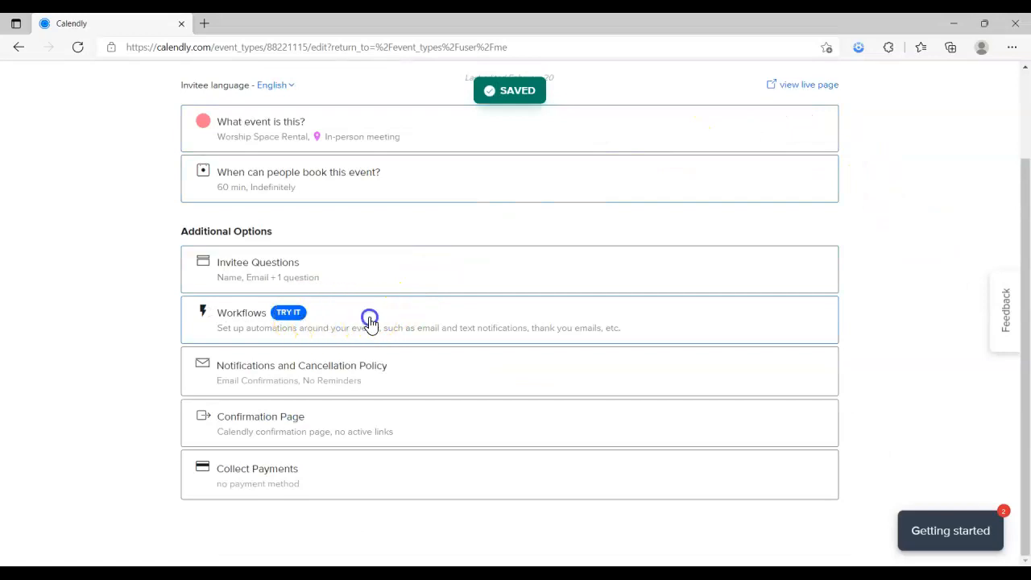
scroll(372, 357, "down", 2)
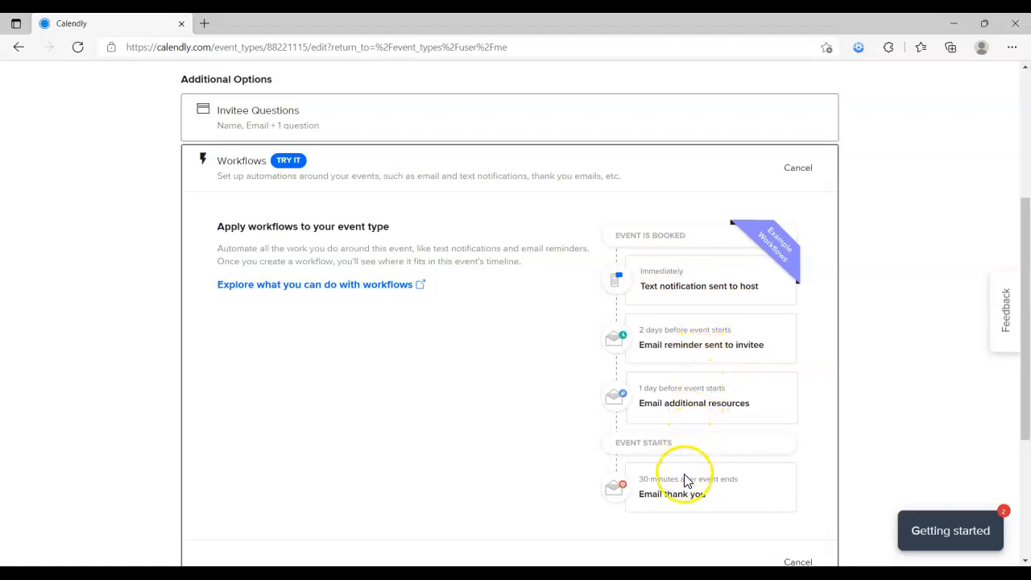
scroll(596, 486, "down", 2)
scroll(596, 487, "up", 3)
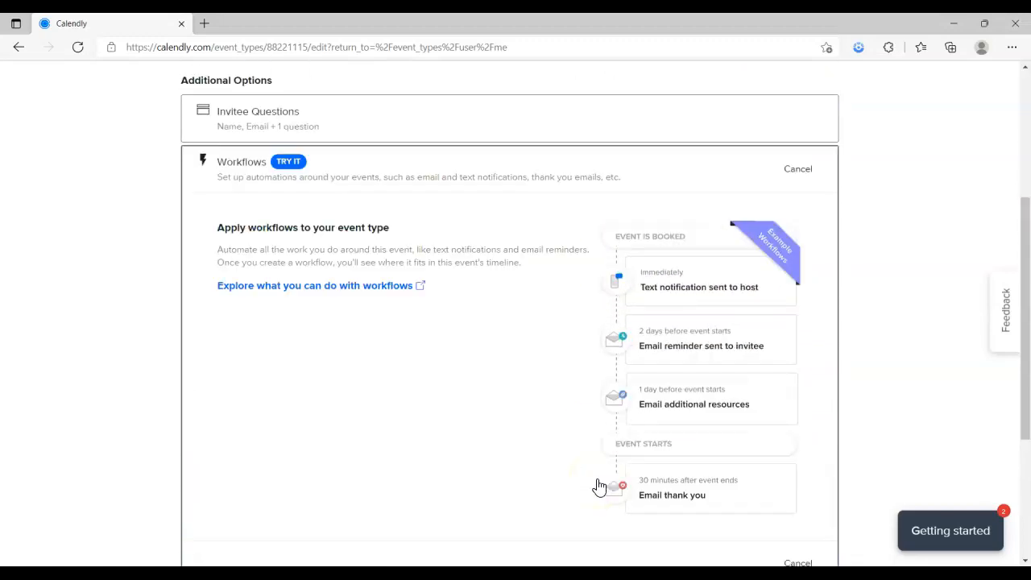
left_click(802, 250)
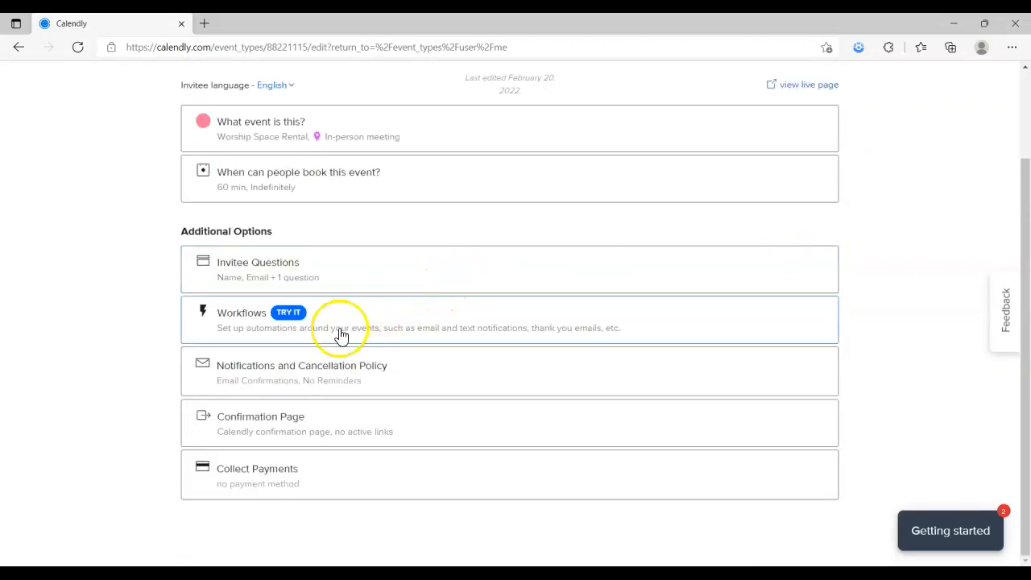
Switch on Email Reminders, Email Follow-Up and Text Reminders in Notifications and Cancellation Policy
left_click(323, 372)
scroll(459, 360, "down", 2)
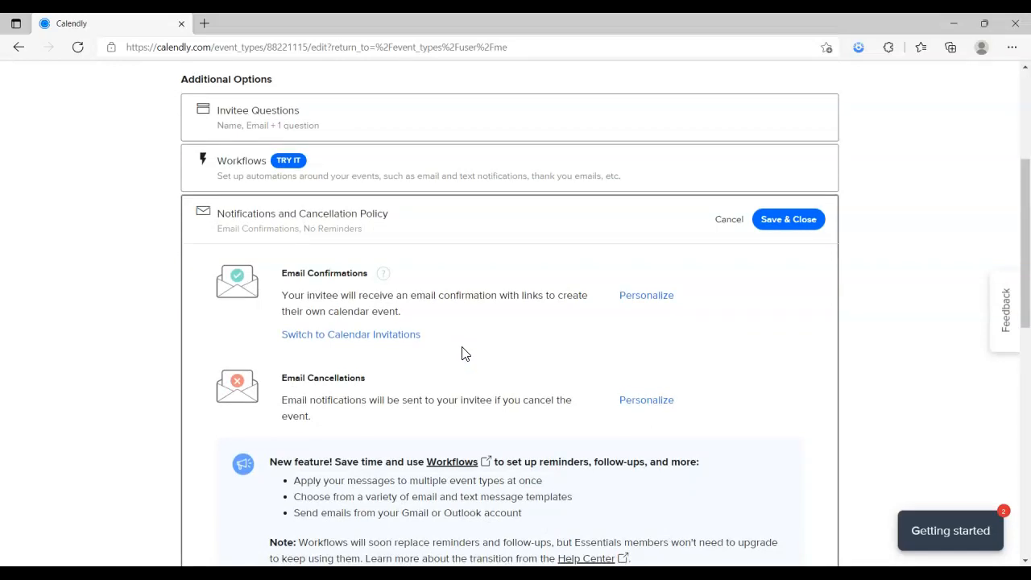
scroll(464, 354, "down", 1)
scroll(464, 354, "down", 2)
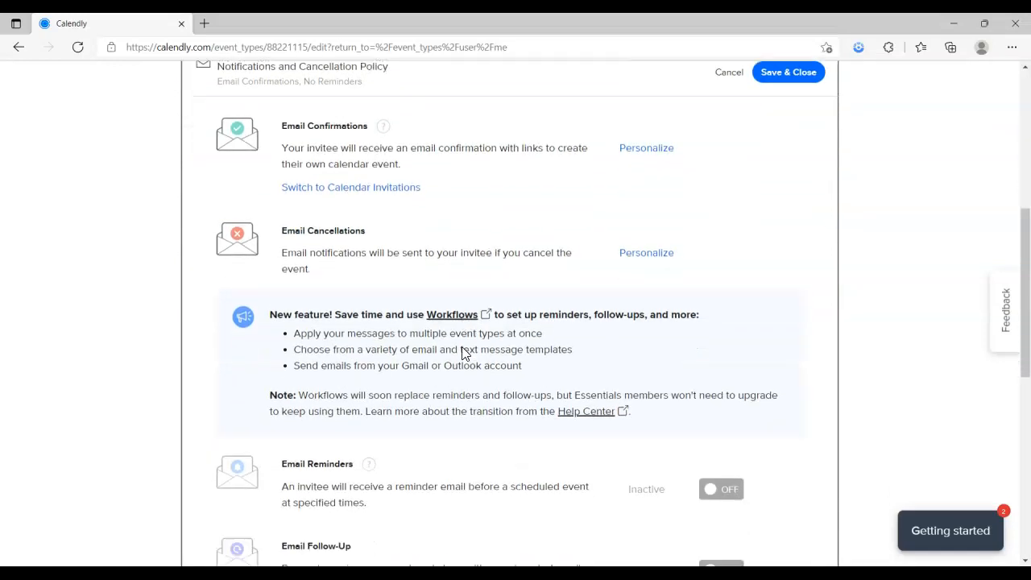
left_click(723, 415)
scroll(693, 427, "down", 2)
left_click(730, 341)
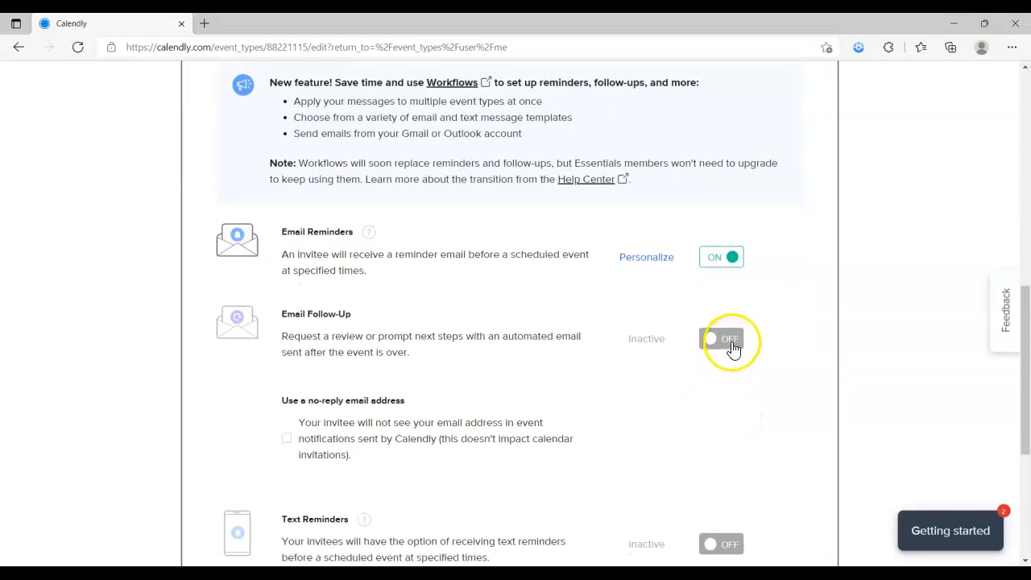
scroll(669, 395, "down", 1)
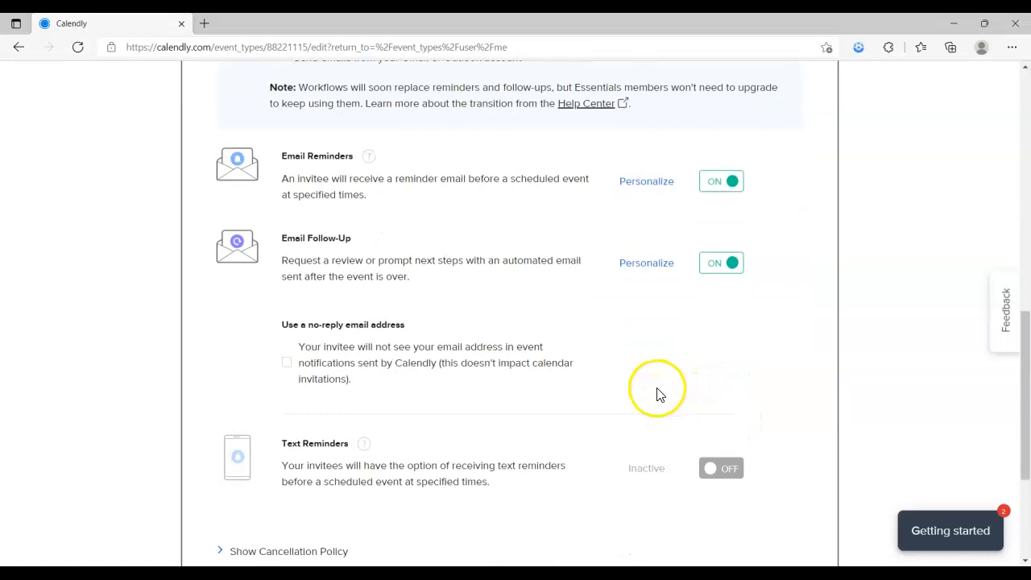
scroll(504, 395, "down", 2)
left_click(721, 317)
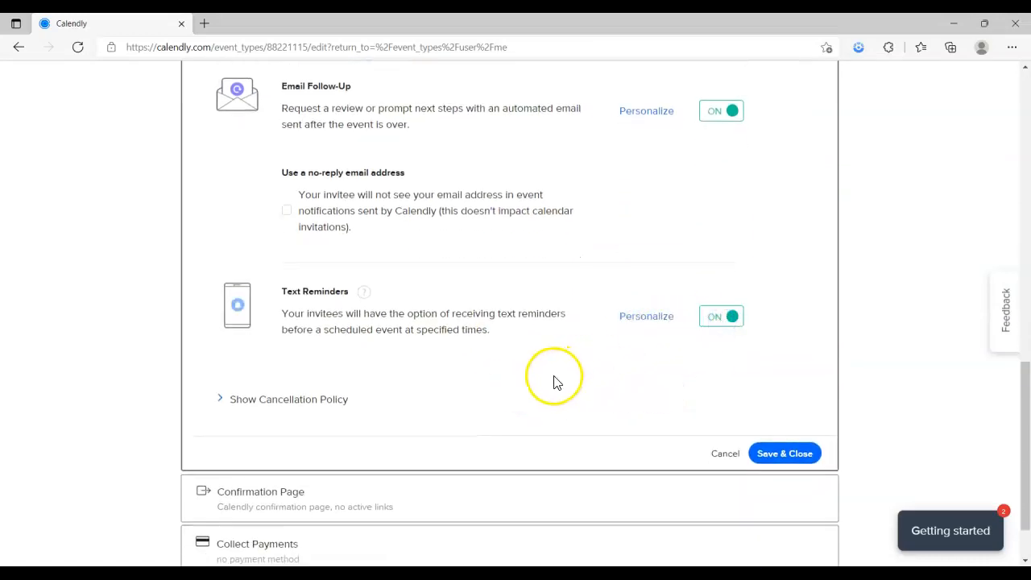
scroll(556, 378, "up", 3)
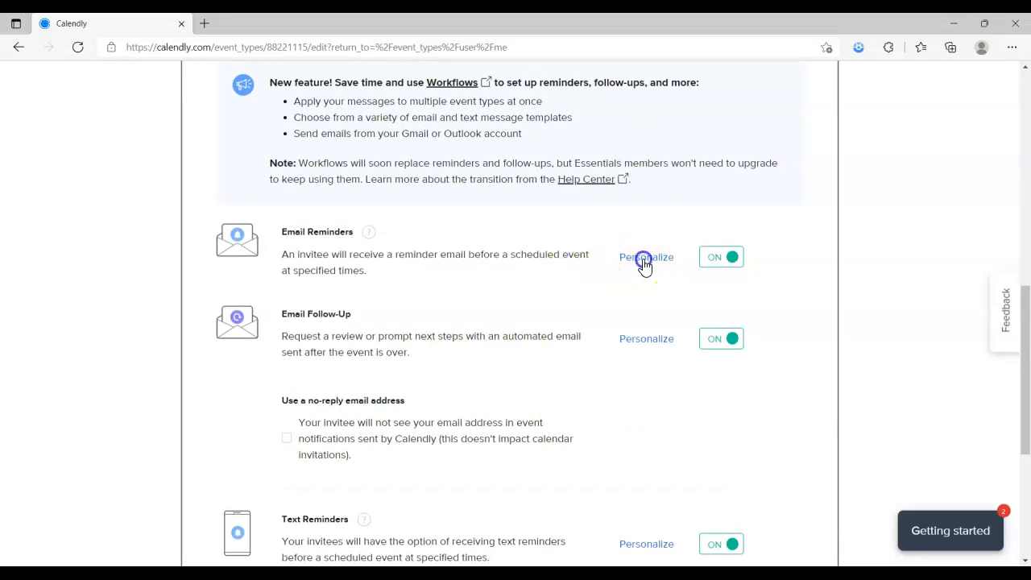
left_click(645, 258)
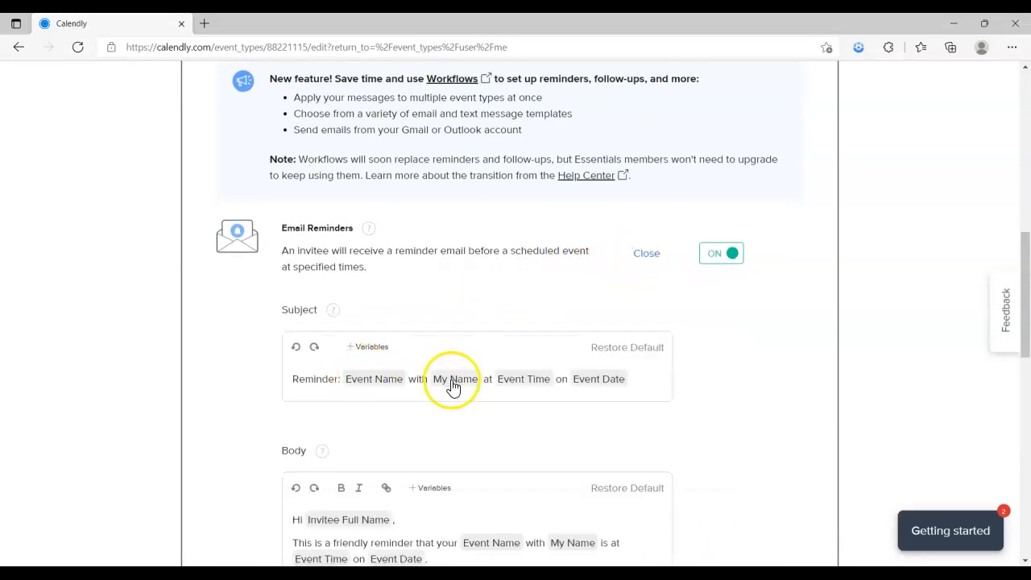
Add blank lines after Questions And Answers in the reminder email body and browse the insertable variables
scroll(453, 387, "down", 1)
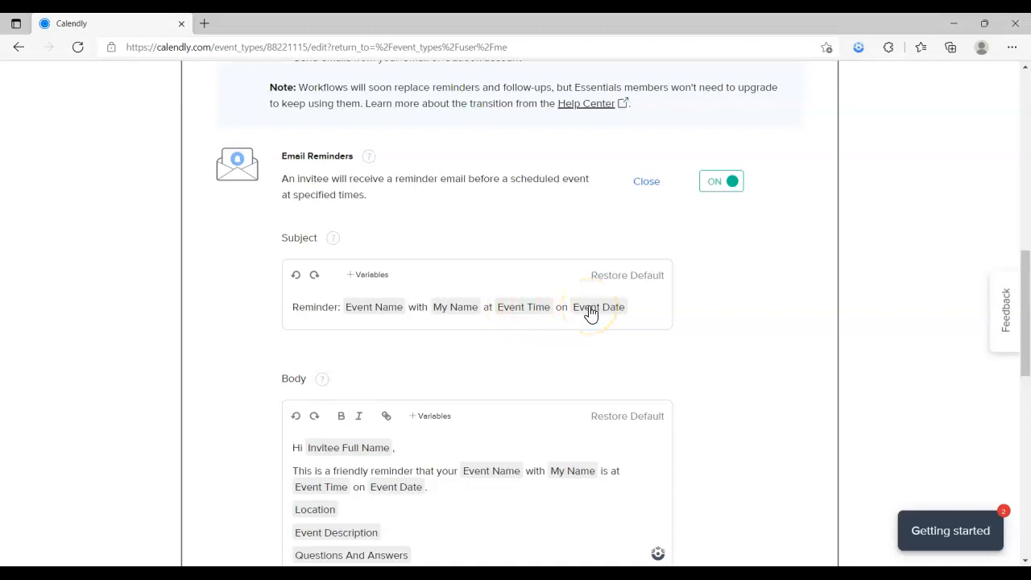
scroll(524, 339, "down", 1)
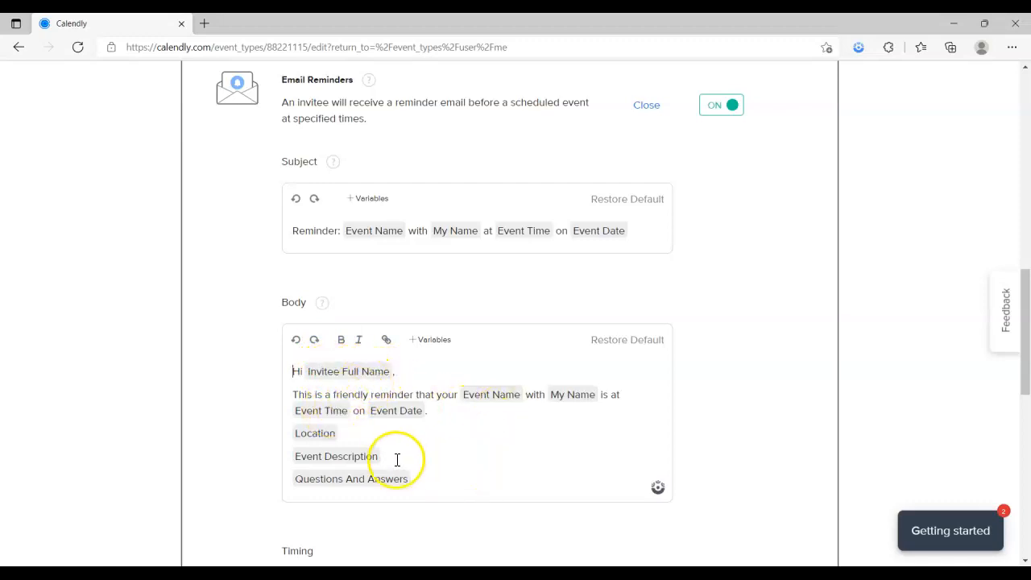
left_click(426, 483)
scroll(428, 488, "down", 1)
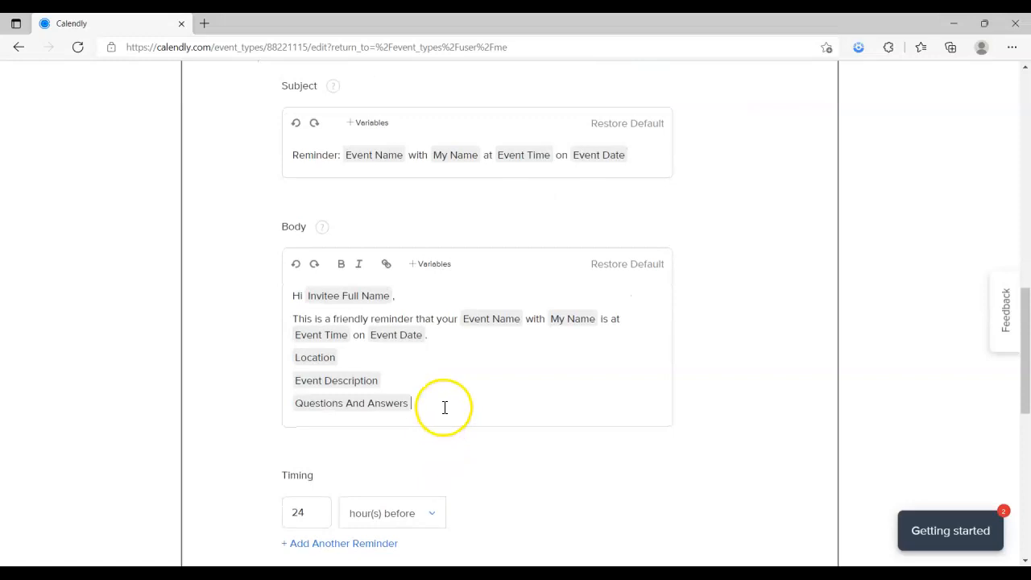
key("Return")
key("Return")
left_click(435, 264)
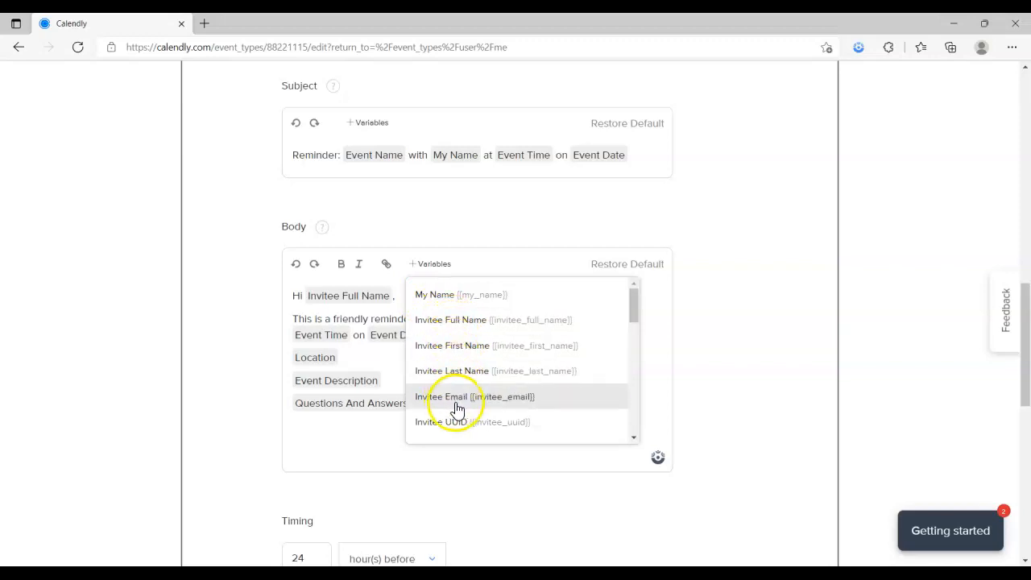
scroll(453, 427, "down", 1)
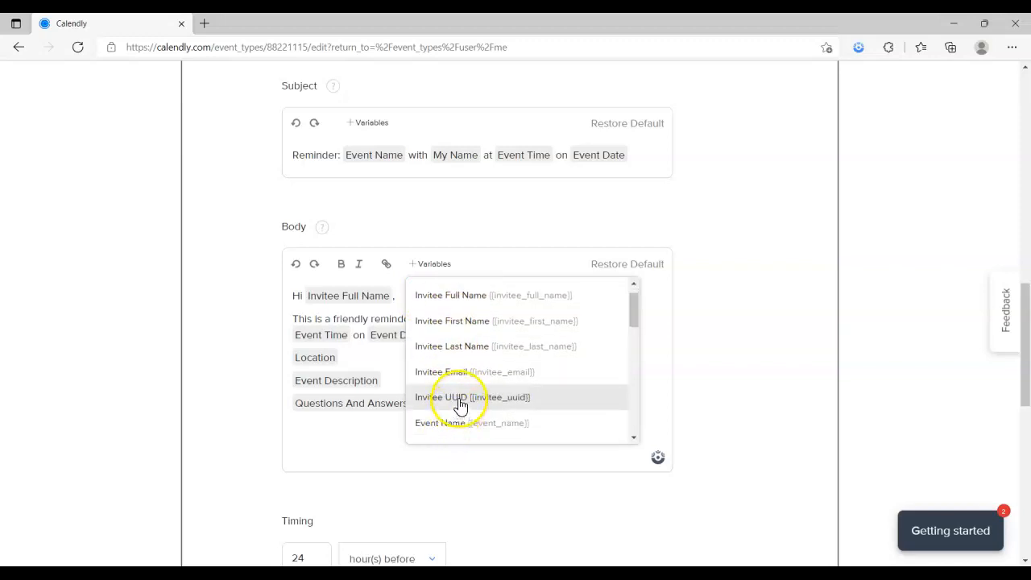
scroll(462, 405, "down", 1)
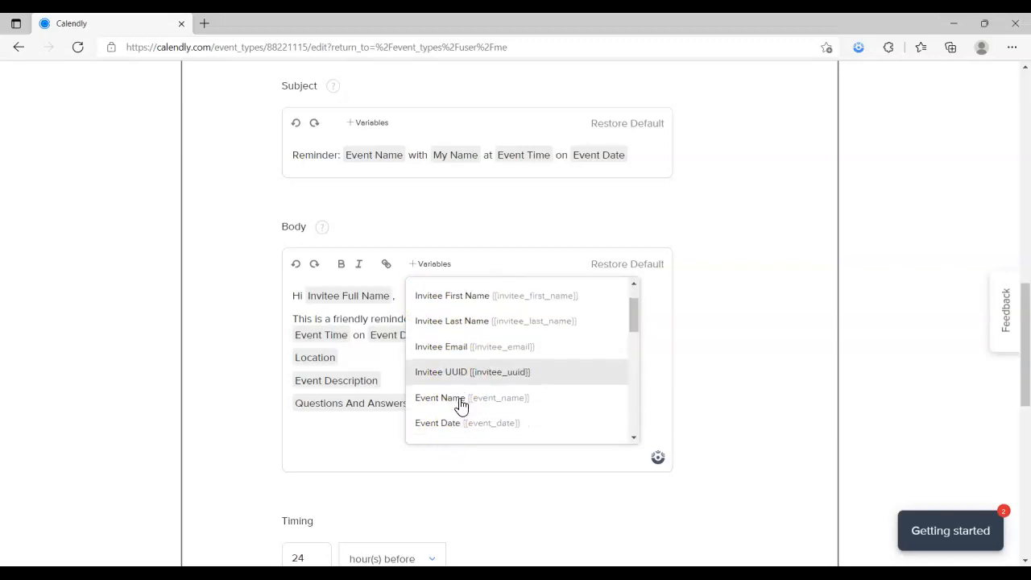
scroll(467, 386, "down", 3)
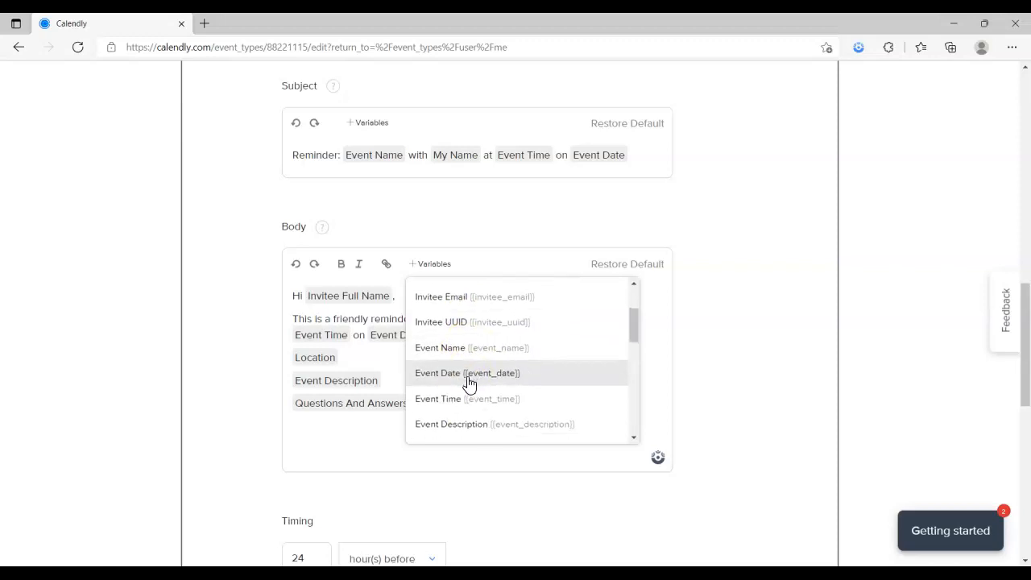
scroll(463, 401, "down", 1)
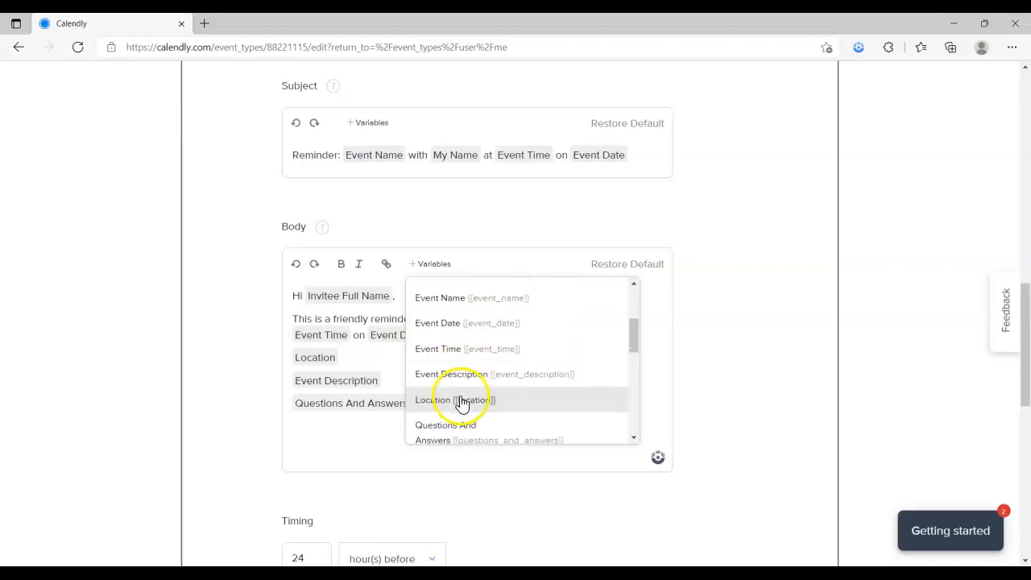
scroll(461, 403, "down", 4)
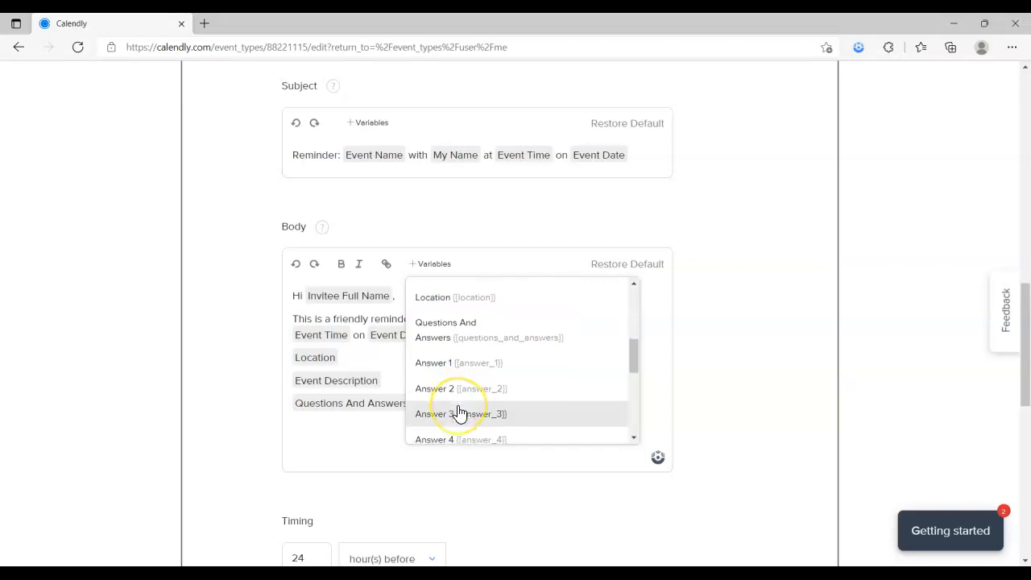
scroll(459, 413, "down", 10)
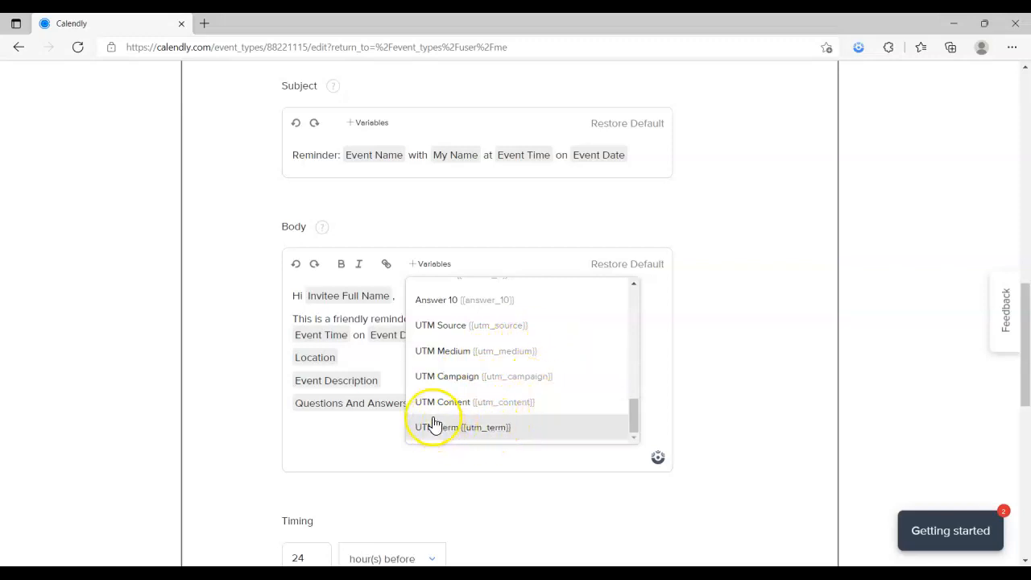
left_click_drag(633, 417, 630, 292)
left_click(311, 442)
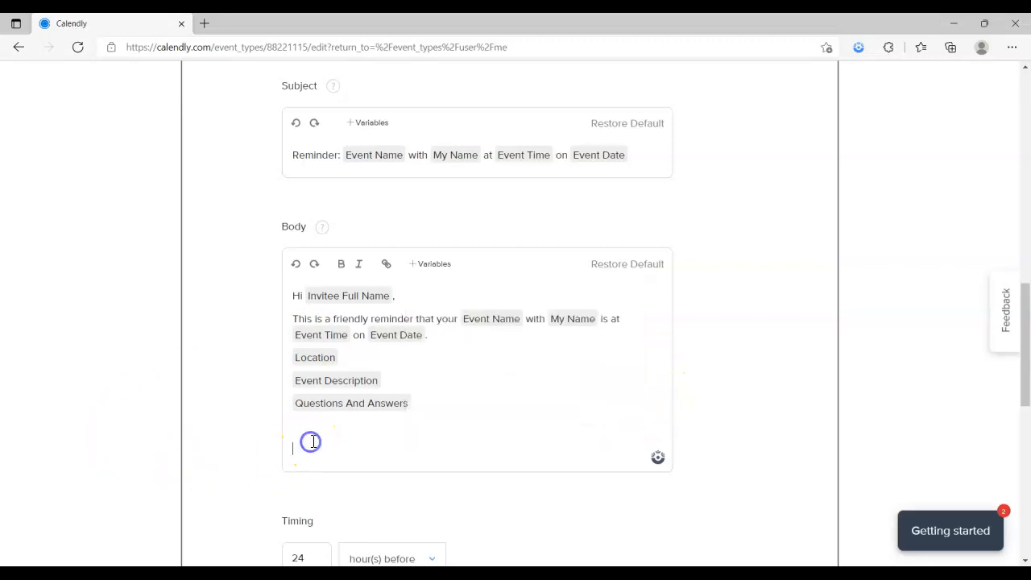
Keep the reminder at 24 hours before the event and save the notification settings
scroll(509, 407, "down", 1)
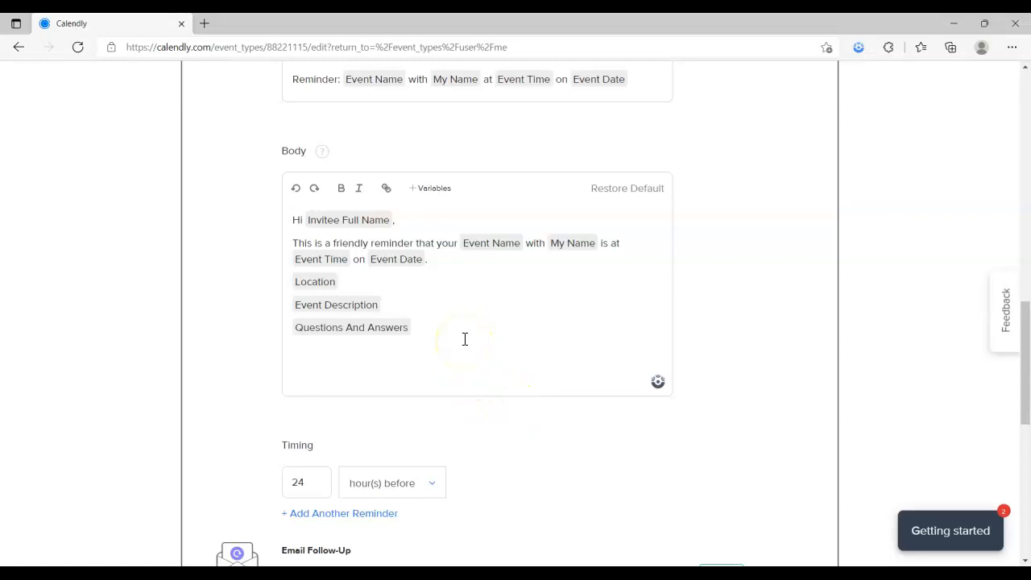
scroll(461, 340, "down", 1)
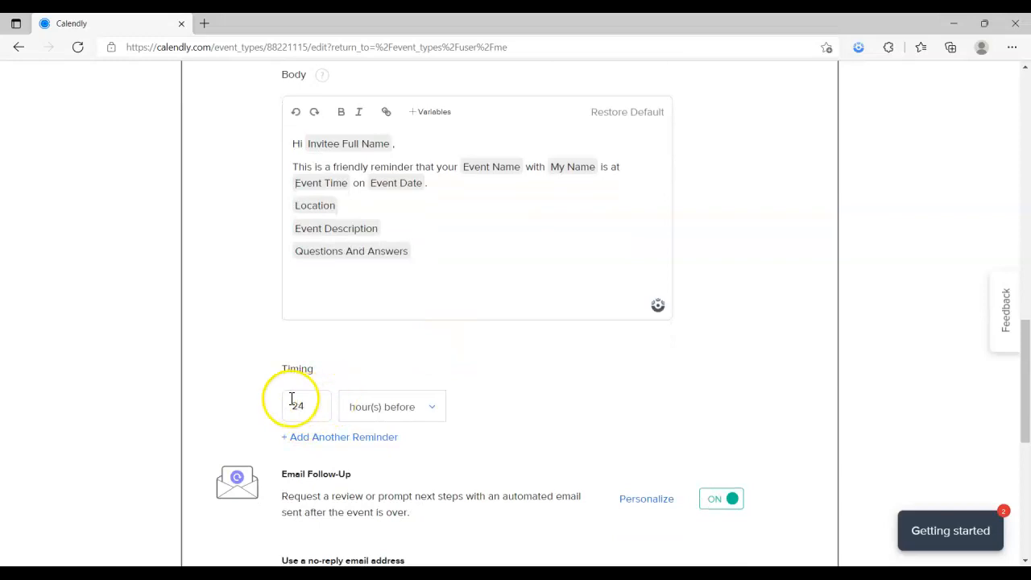
left_click(431, 407)
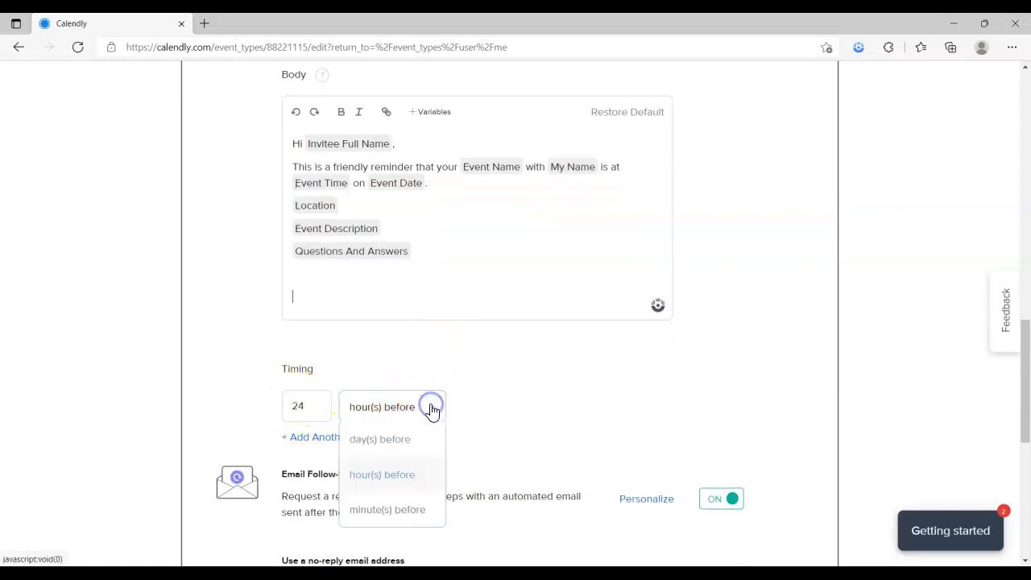
left_click(432, 408)
scroll(433, 407, "down", 3)
scroll(435, 405, "up", 2)
scroll(434, 405, "up", 6)
left_click(644, 336)
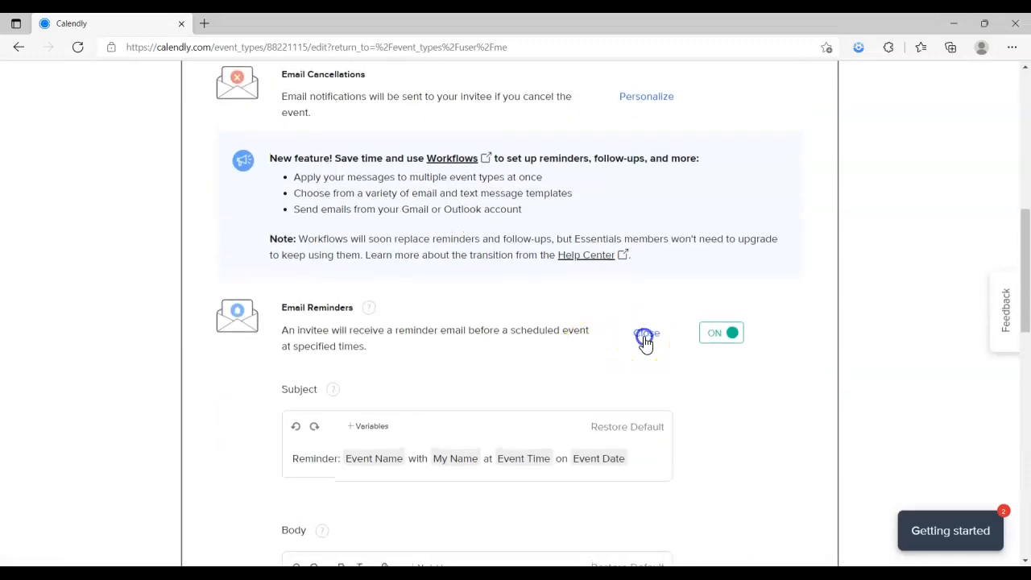
scroll(590, 399, "down", 5)
left_click(779, 378)
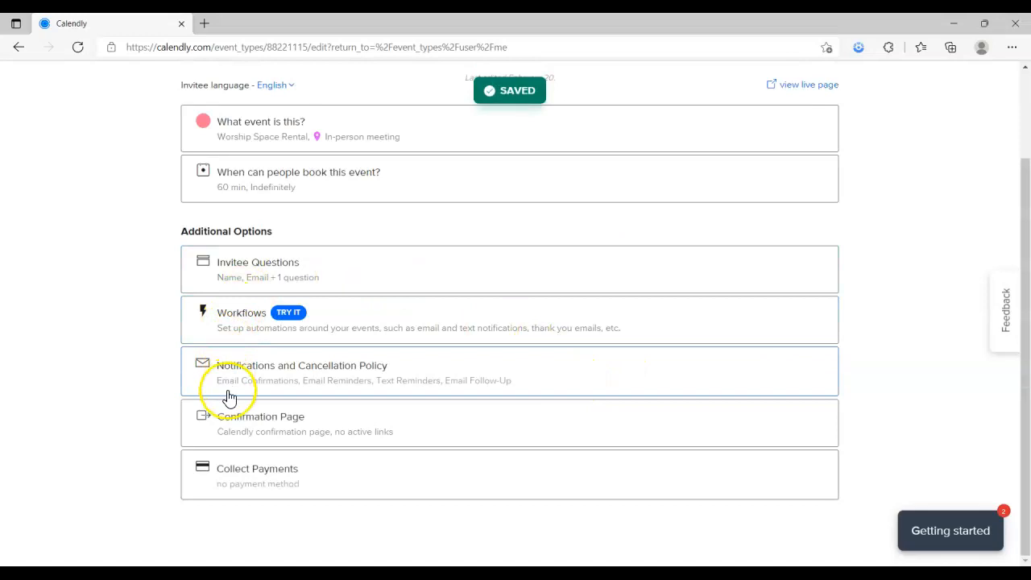
Keep 'Display Calendly confirmation page' with no schedule-another-event button, and save
left_click(315, 433)
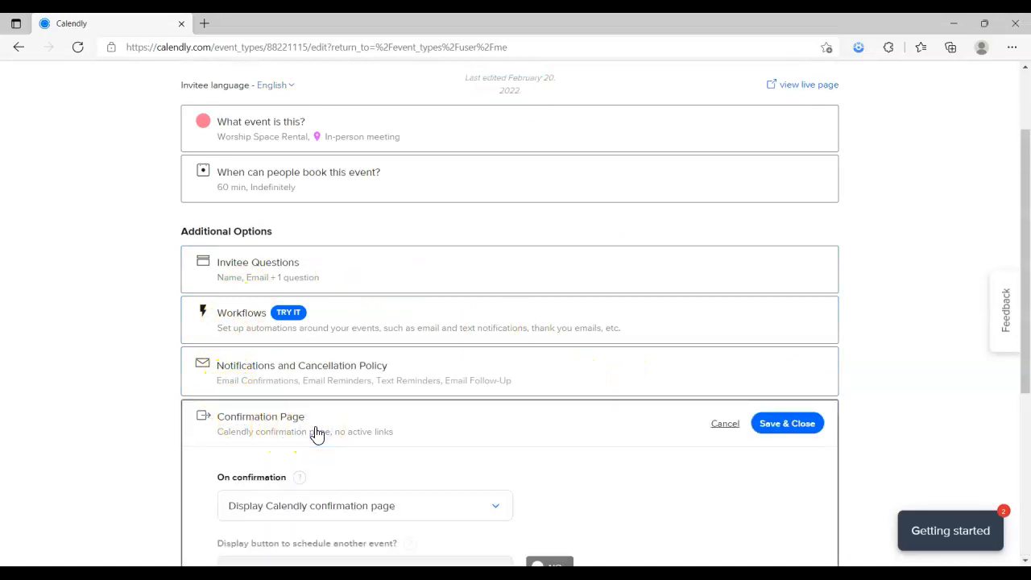
scroll(317, 435, "down", 3)
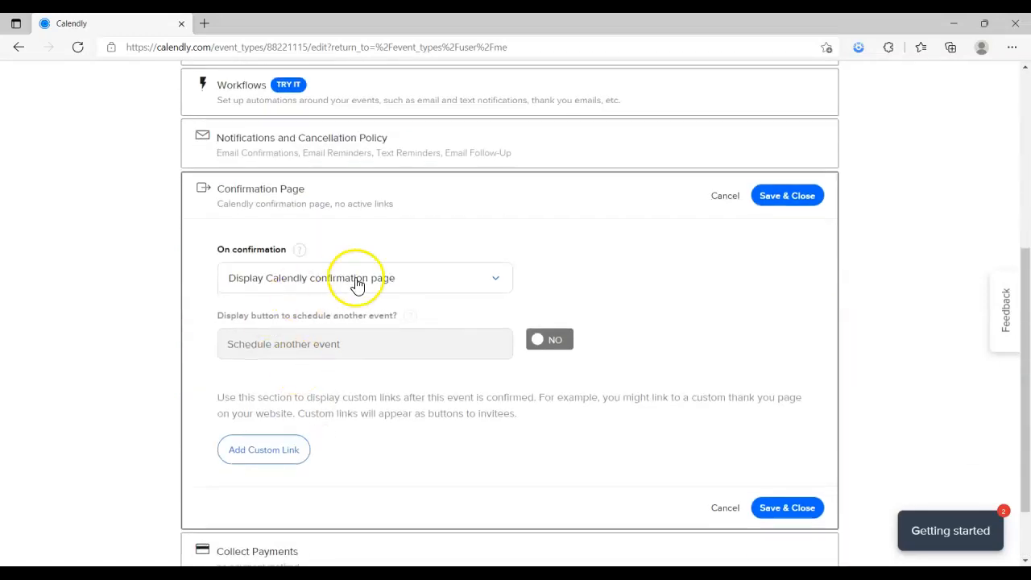
left_click(418, 280)
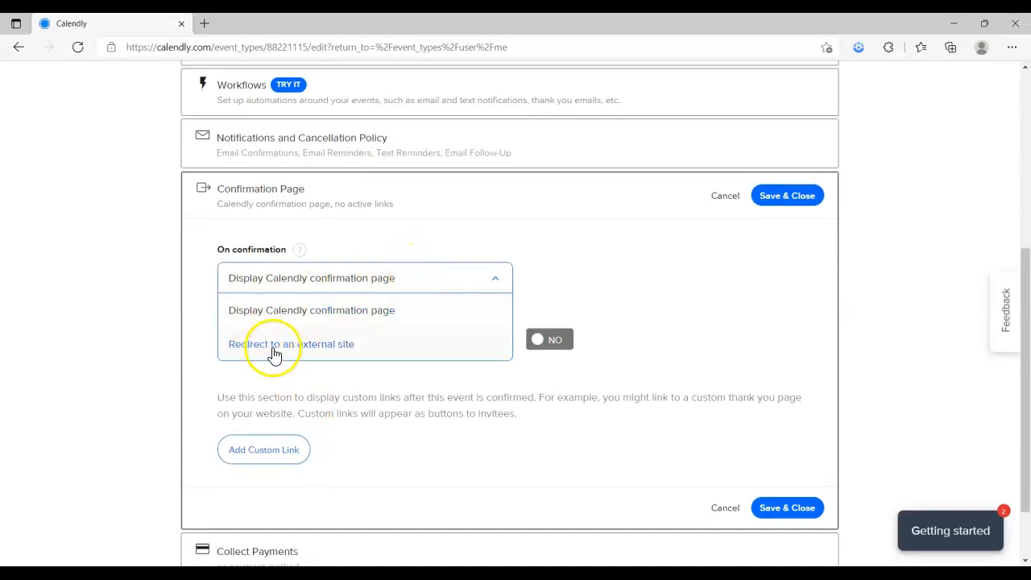
left_click(552, 277)
left_click(551, 339)
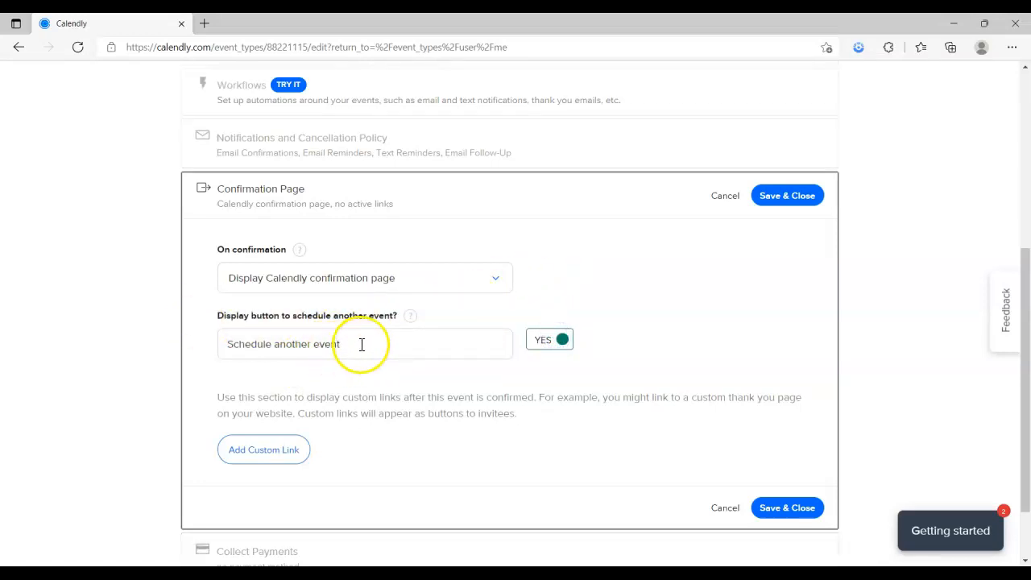
left_click(545, 341)
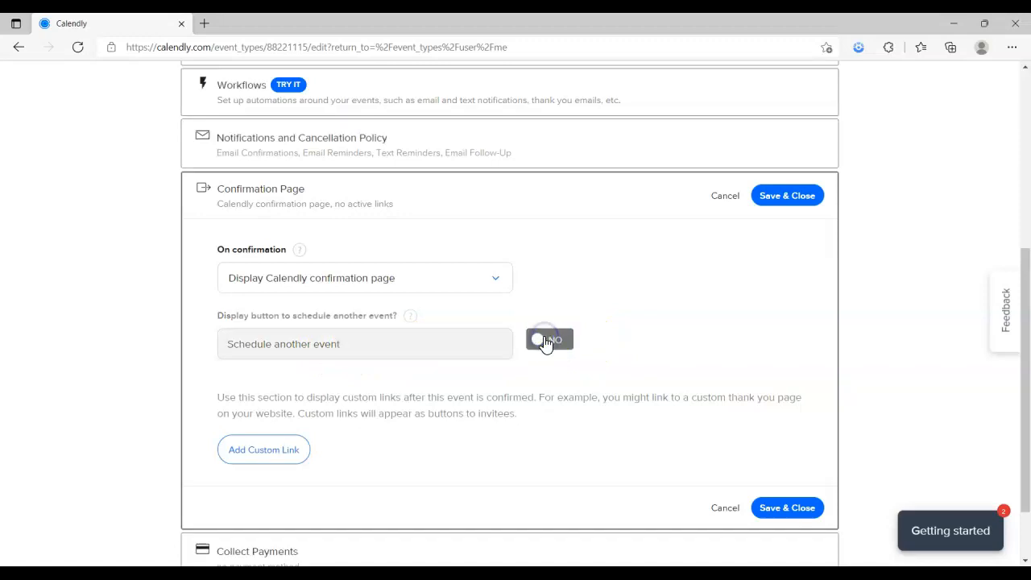
left_click(808, 516)
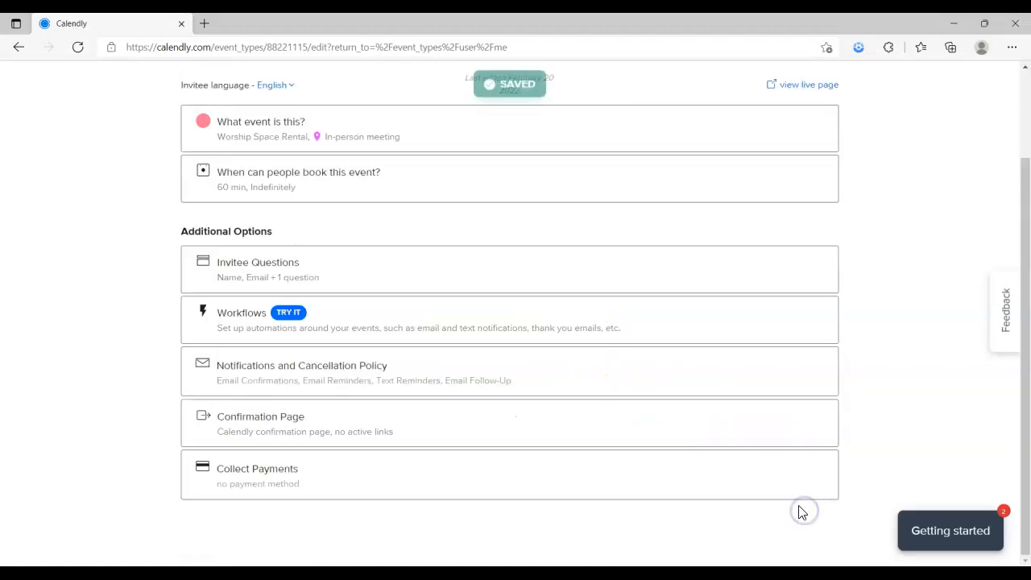
left_click(283, 465)
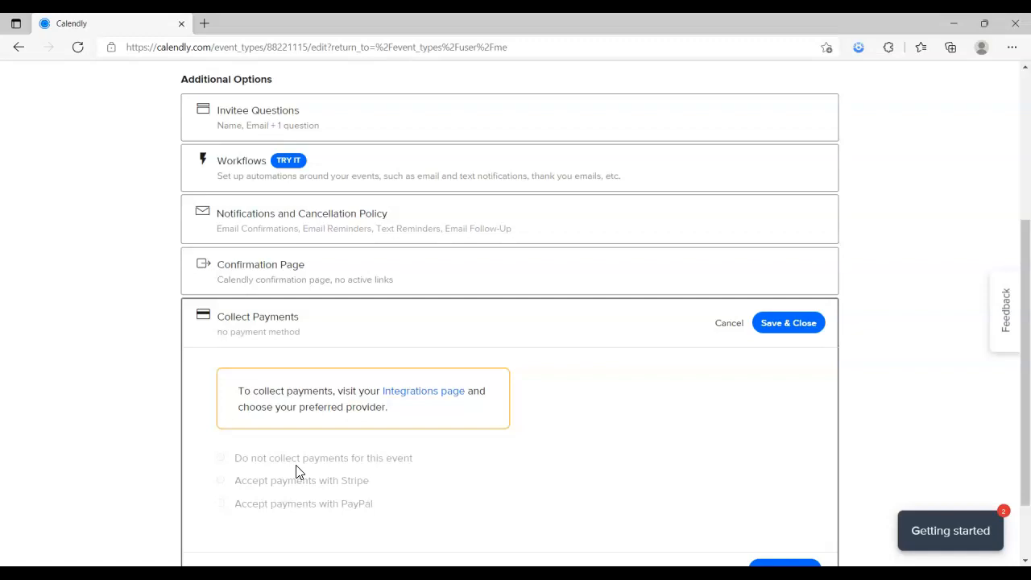
scroll(282, 453, "down", 1)
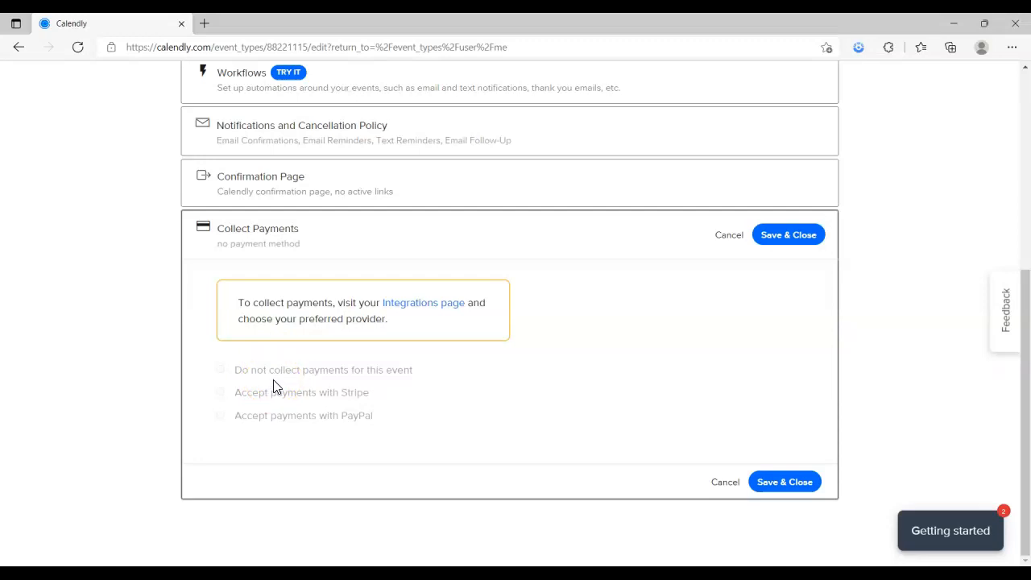
scroll(278, 384, "up", 4)
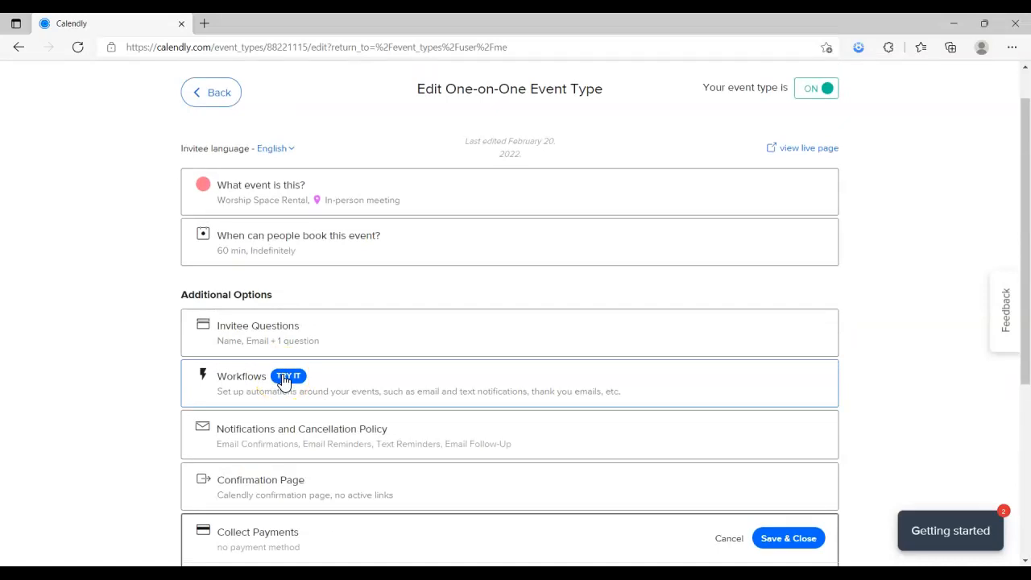
scroll(402, 385, "down", 4)
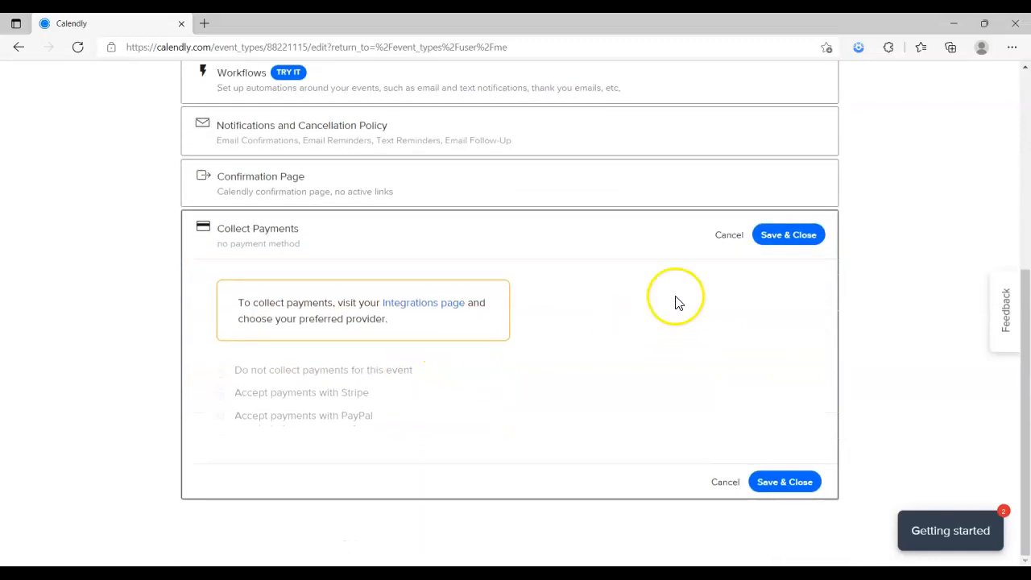
left_click(735, 484)
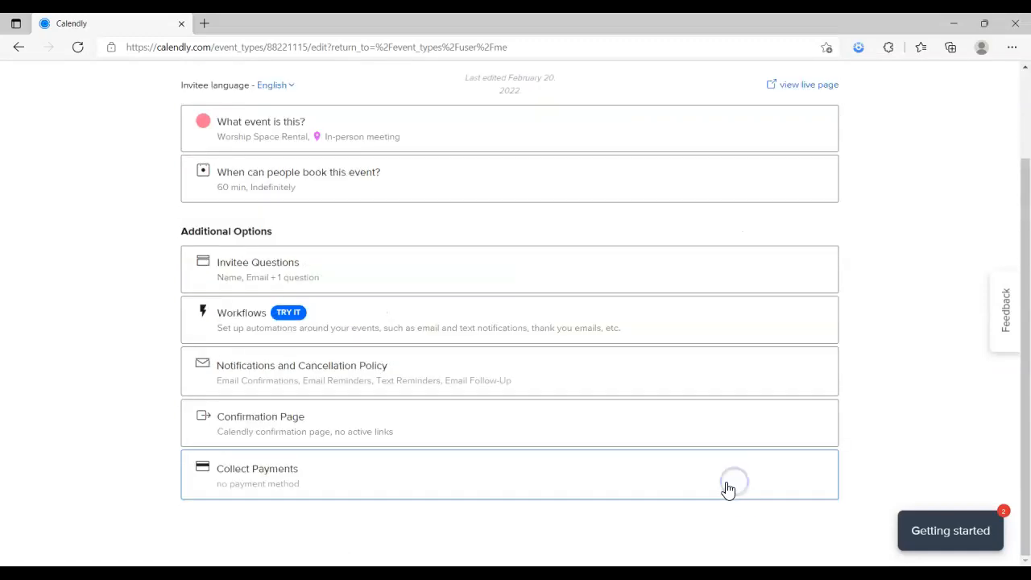
scroll(667, 473, "up", 2)
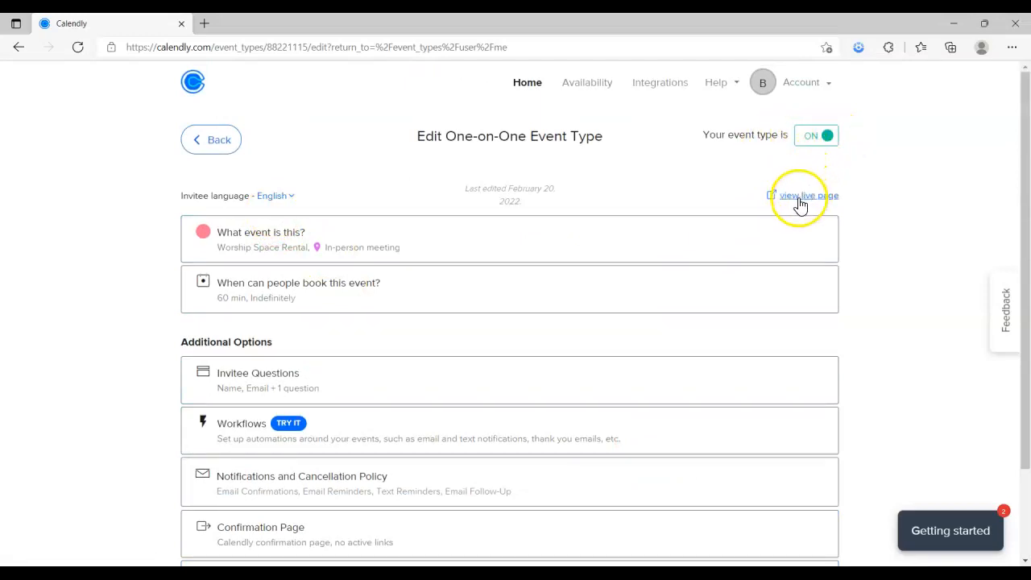
Switch the Worship Space Rental event off and back on, then view its live page
left_click(810, 140)
left_click(810, 137)
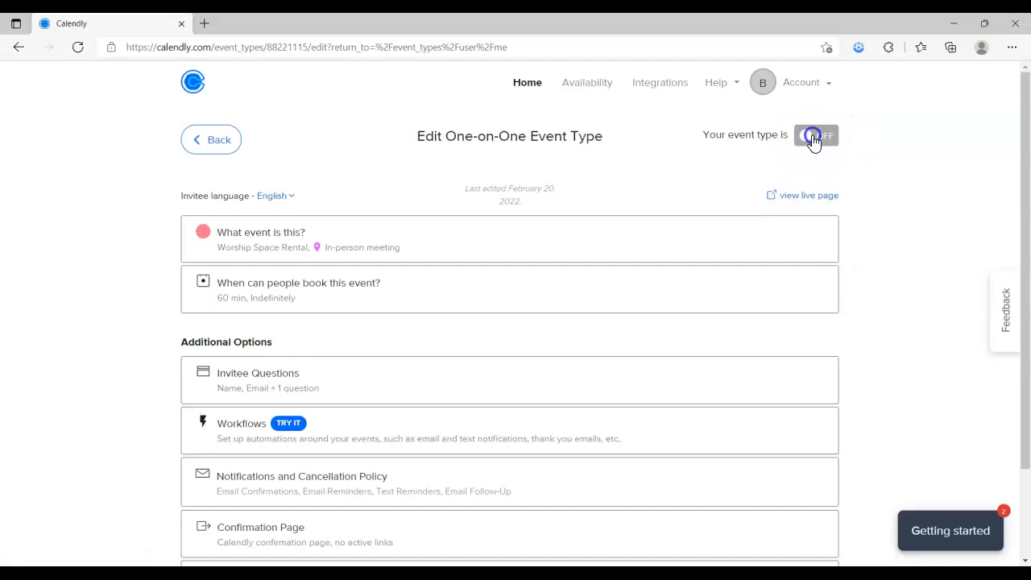
left_click(804, 196)
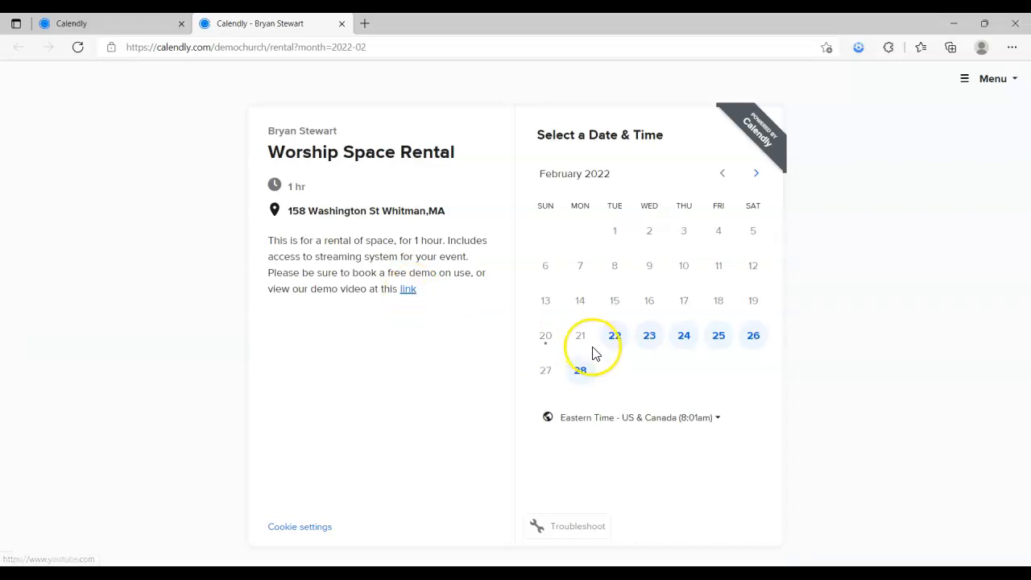
Pick Monday, April 18, 2022 at 1:00pm and confirm the slot
left_click(755, 176)
left_click(756, 178)
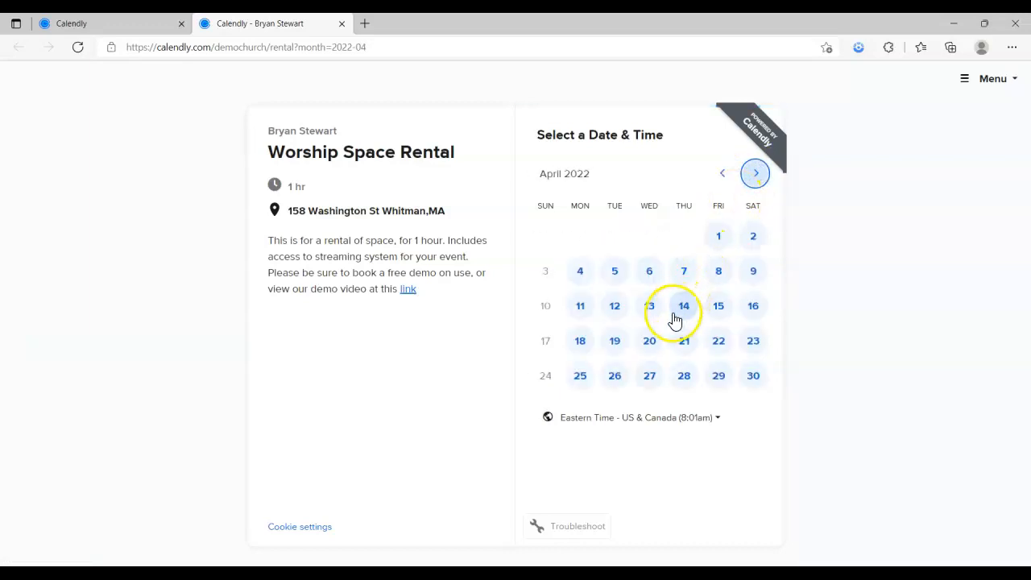
left_click(580, 341)
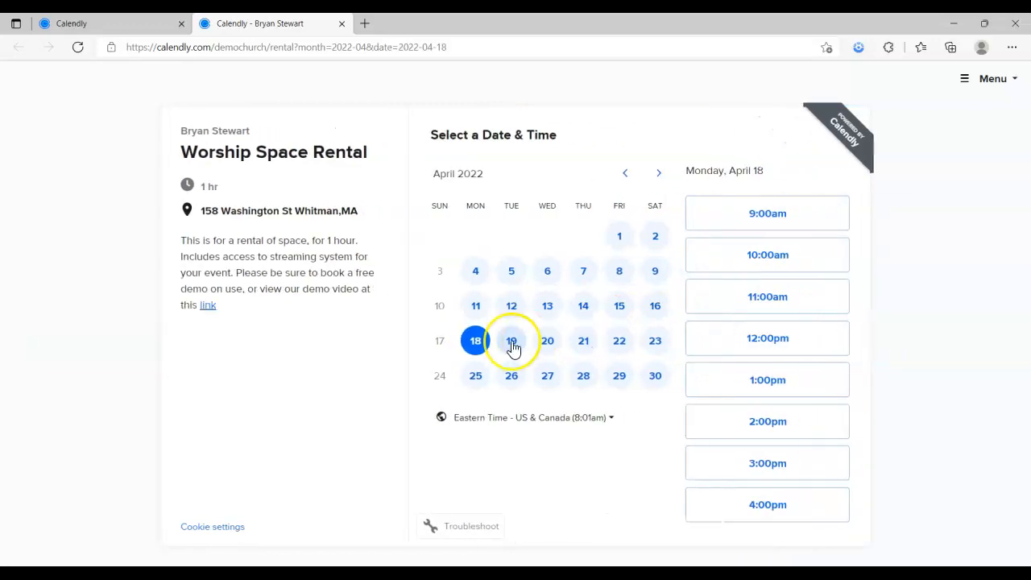
left_click(783, 385)
left_click(786, 385)
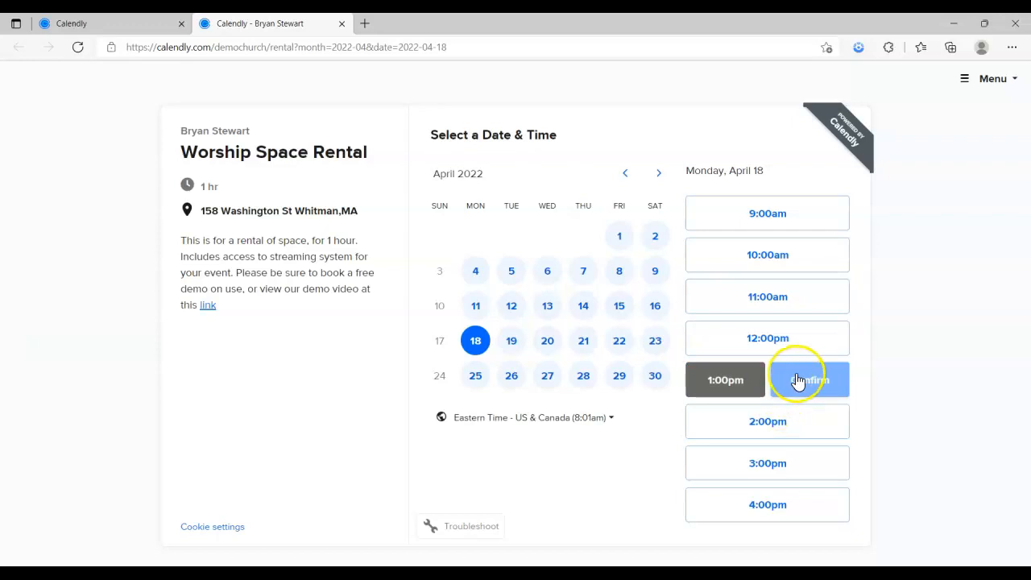
left_click(442, 228)
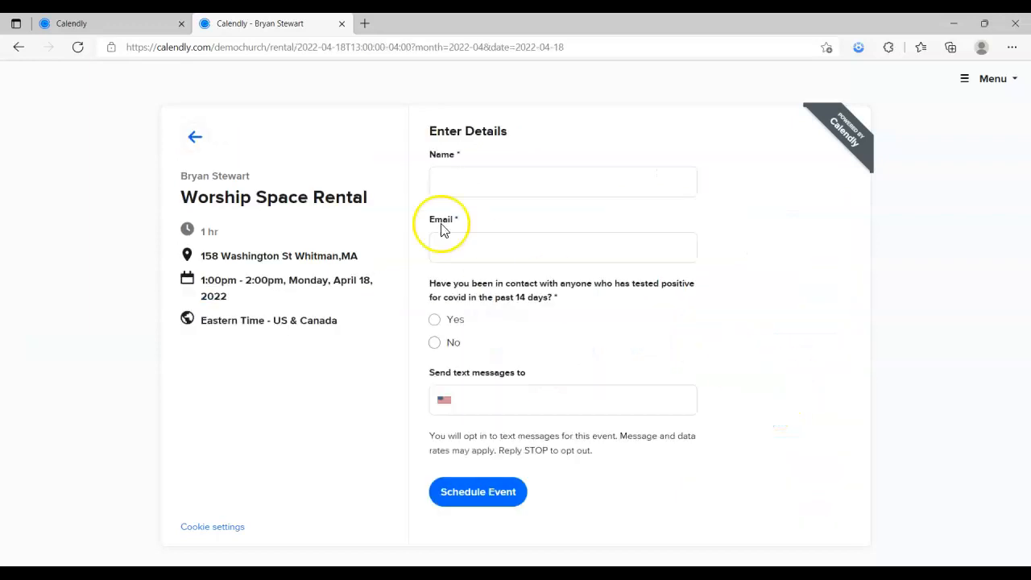
Enter the invitee's name and email, answer No to the COVID question, and schedule the event
left_click(523, 183)
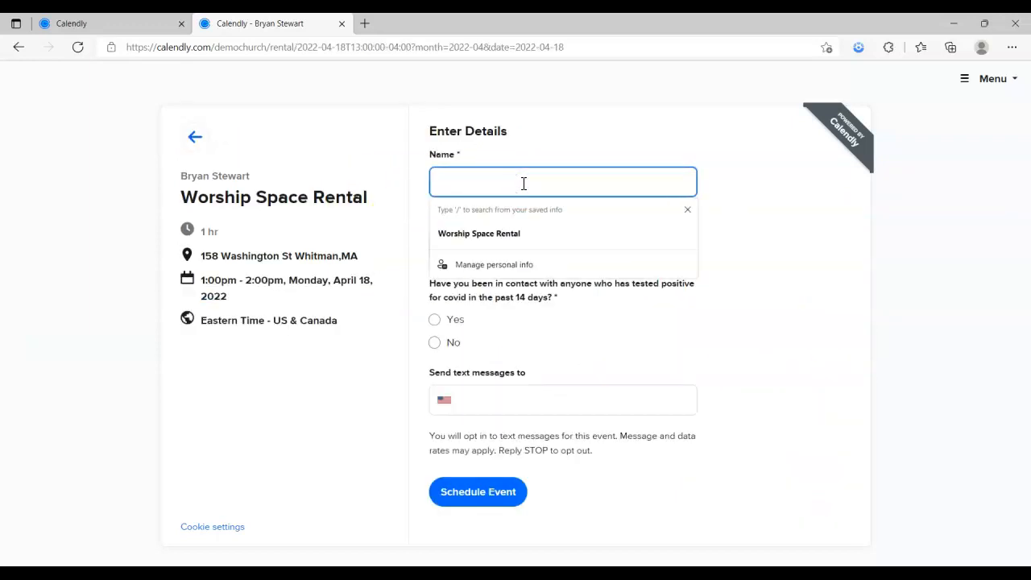
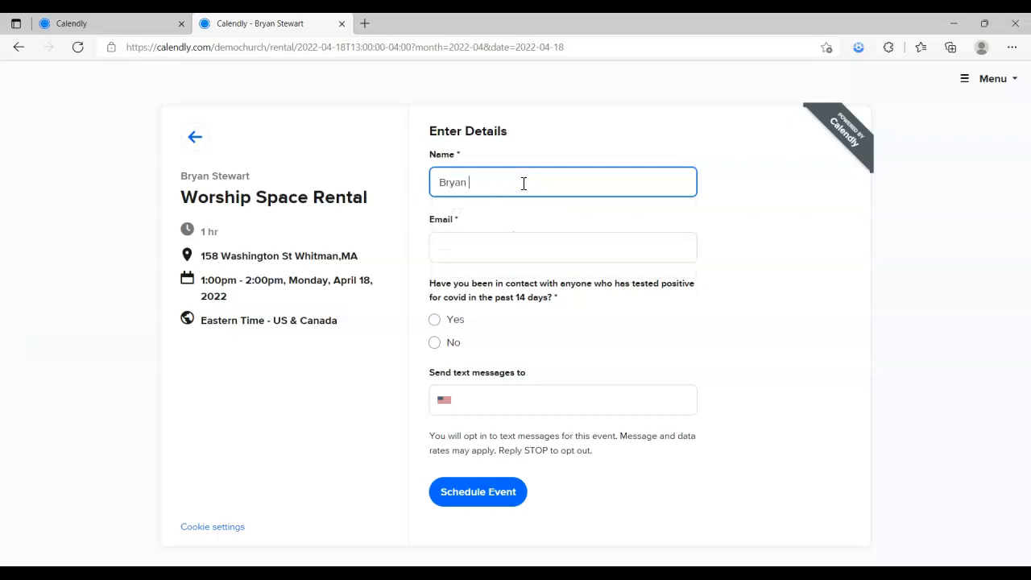
key("Tab")
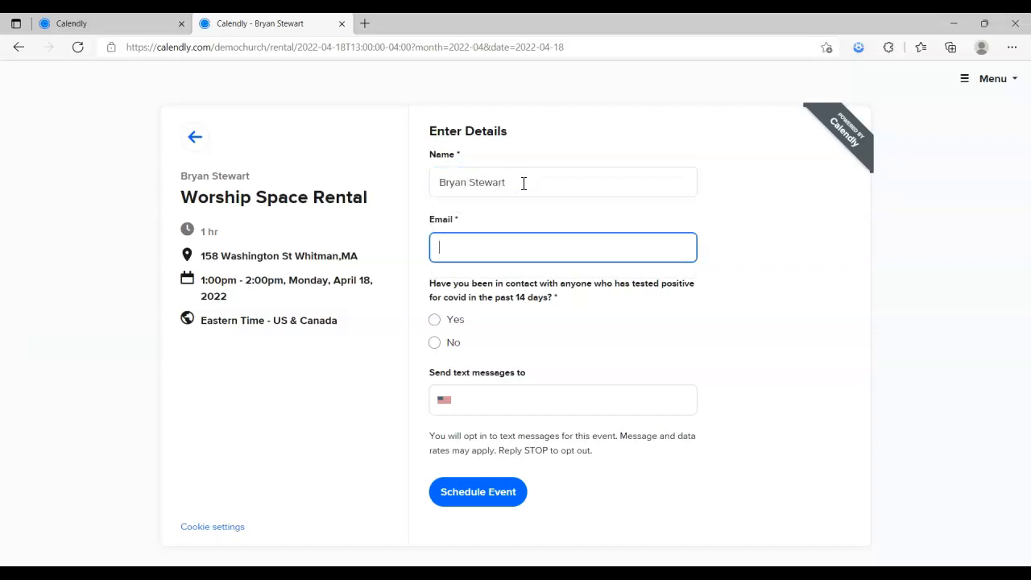
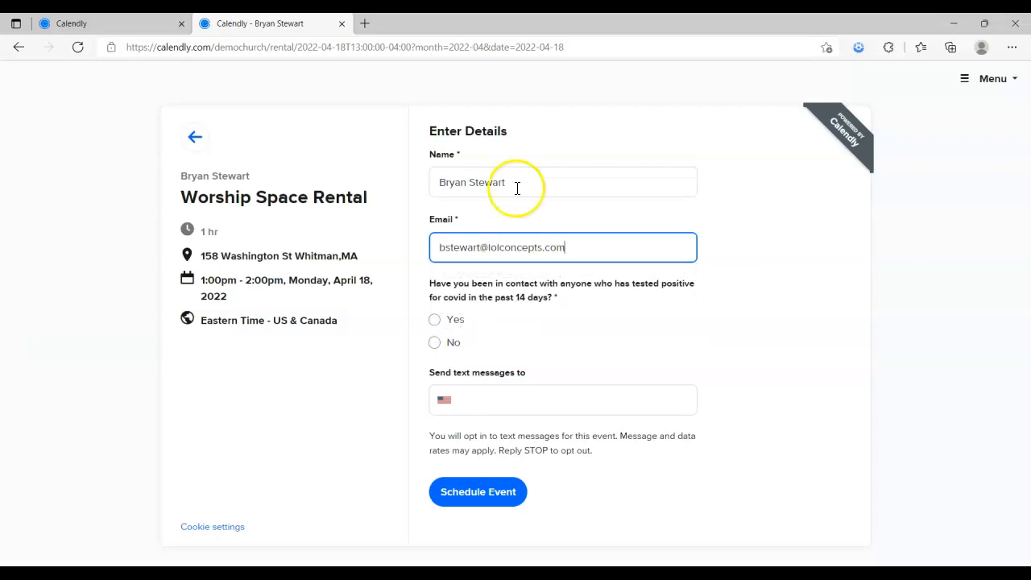
left_click(434, 343)
left_click(481, 400)
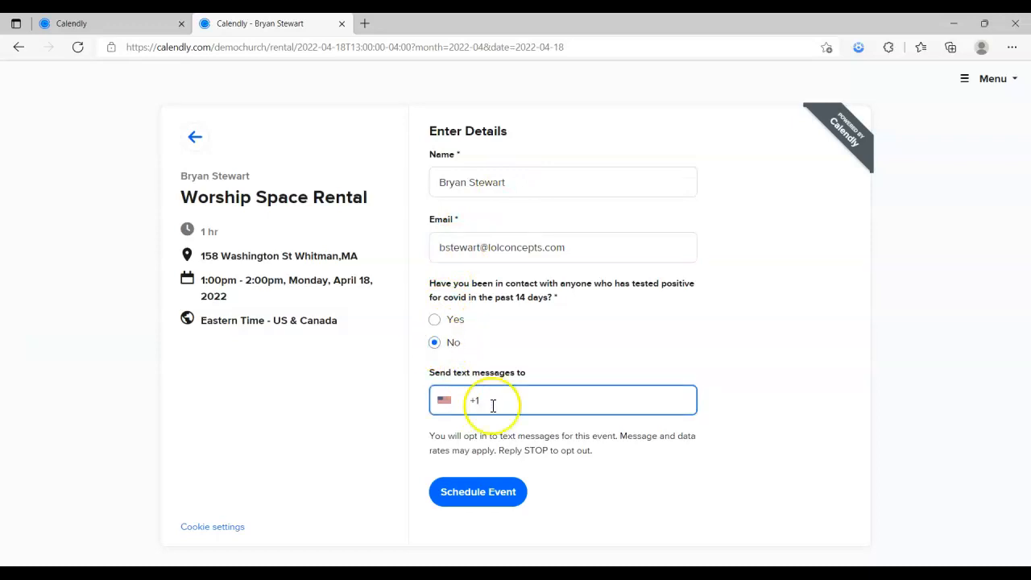
left_click(481, 493)
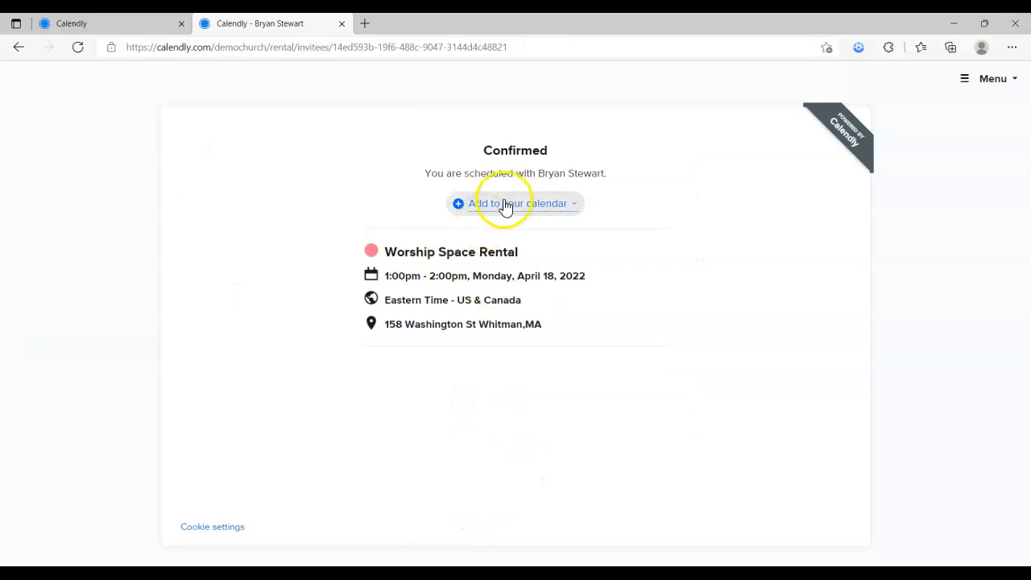
left_click(574, 204)
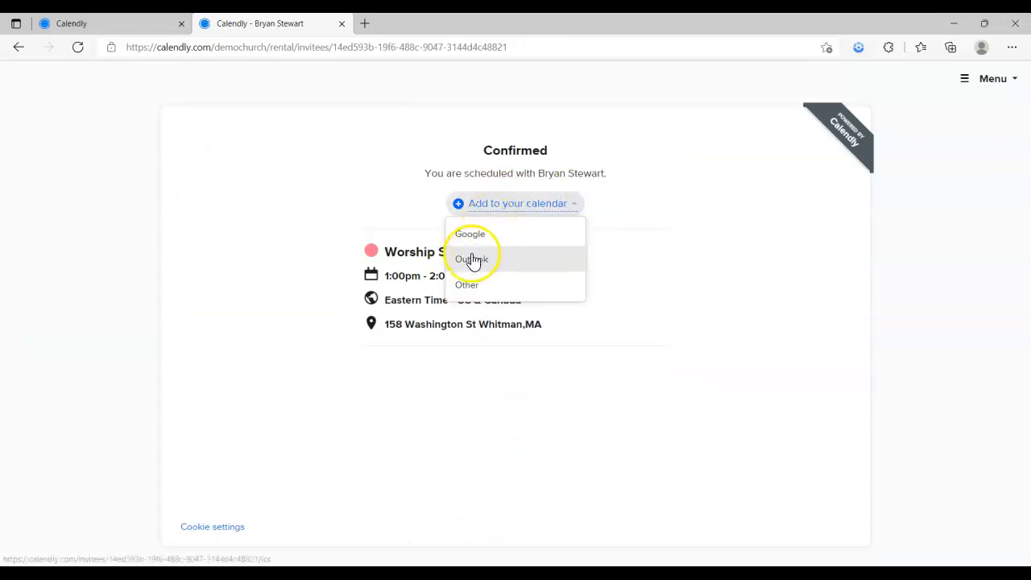
left_click(782, 280)
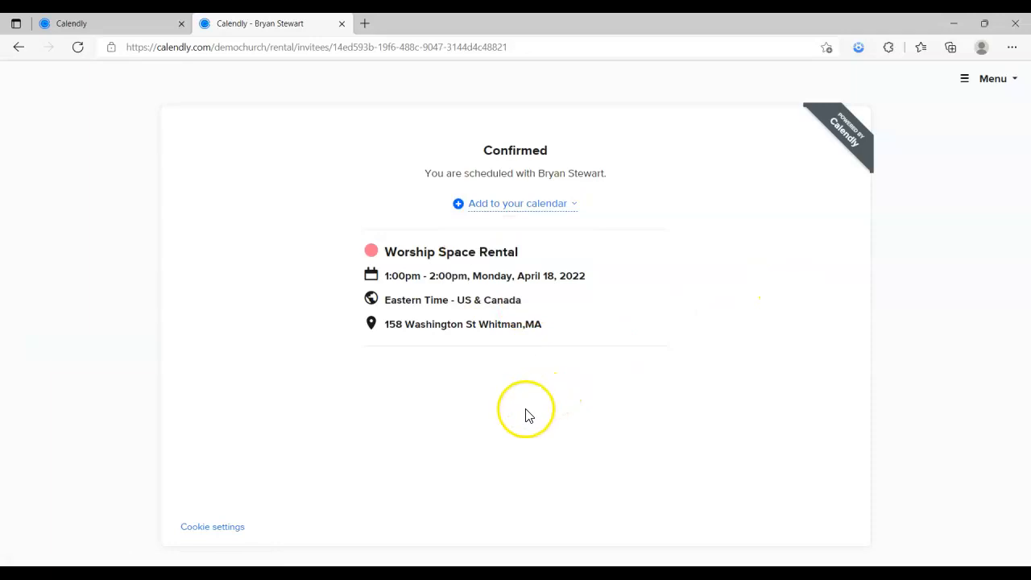